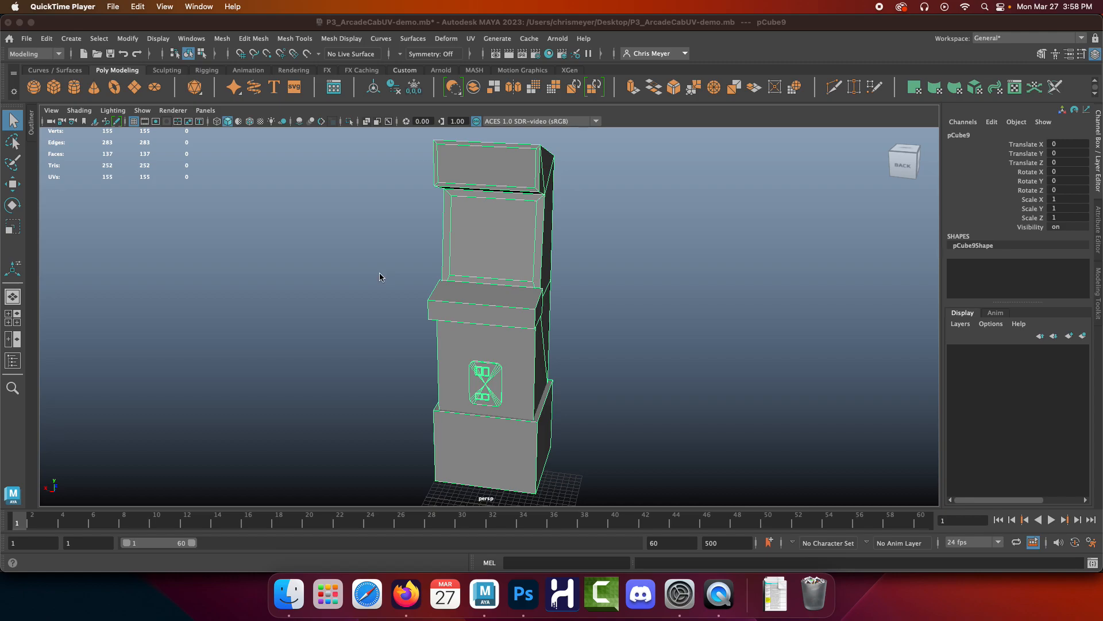
Open the UV Editor for the arcade cabinet model and frame the cabinet in the viewport.
alt+drag(357, 251, 343, 345)
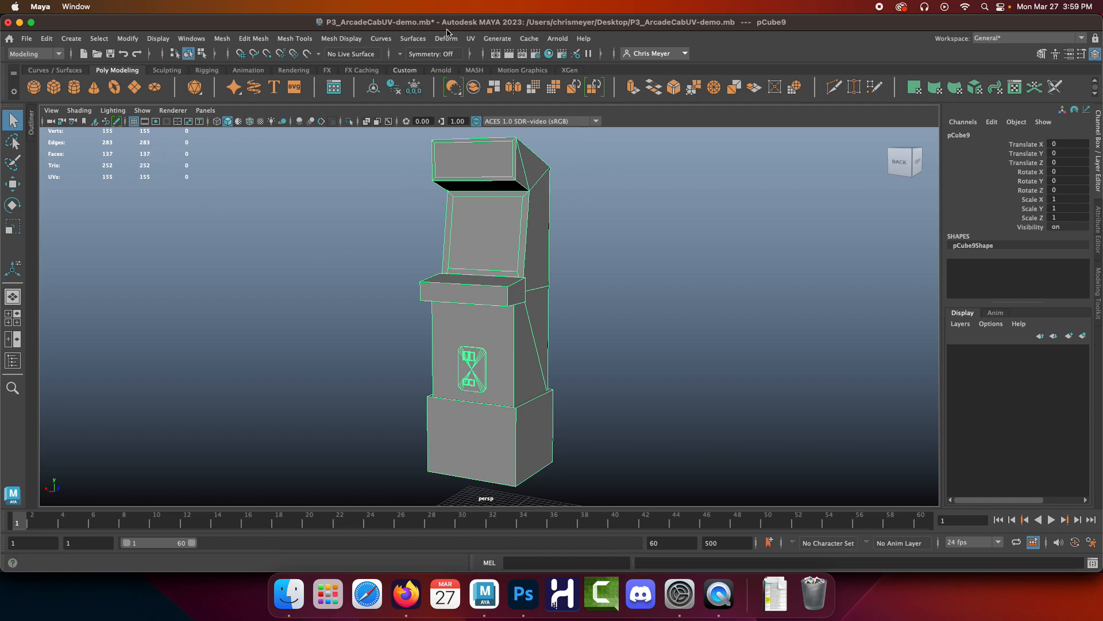
click(470, 39)
click(495, 64)
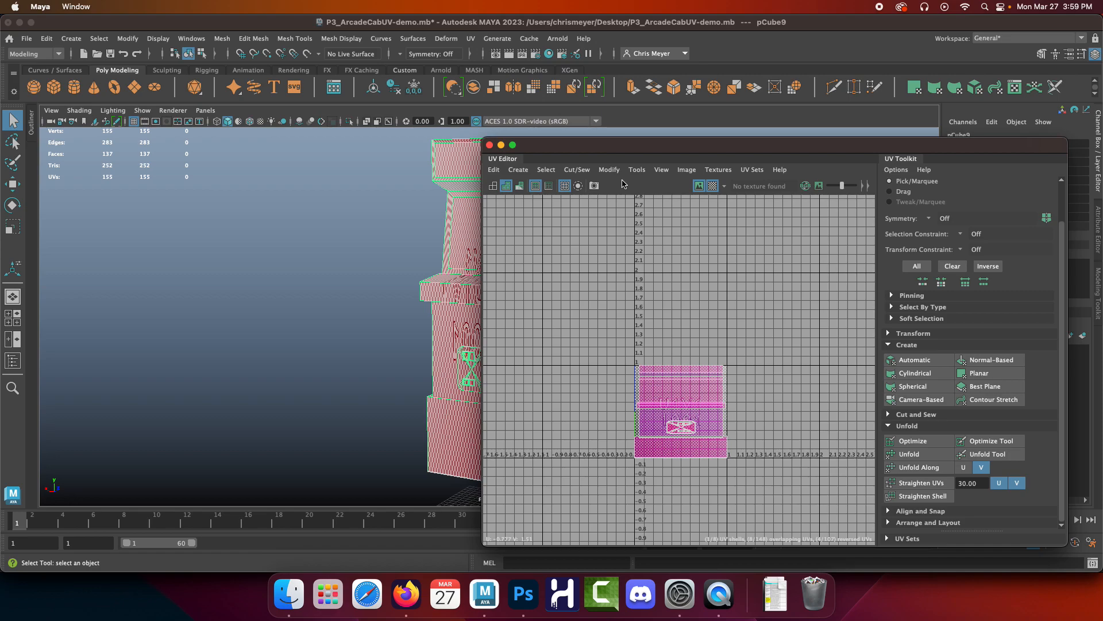
key(f)
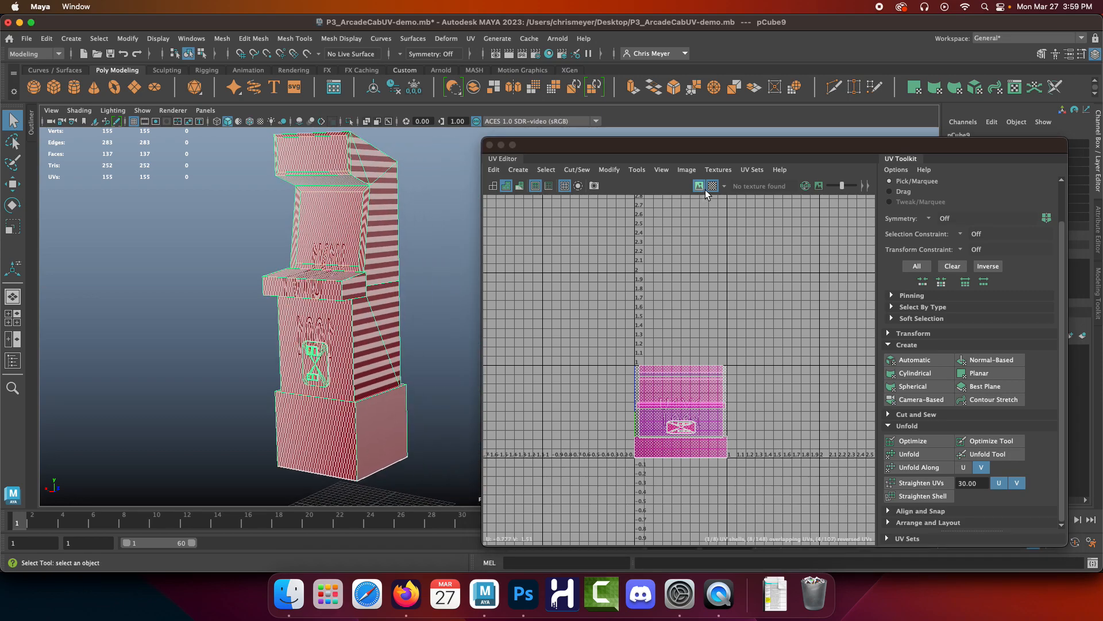
Compare the cabinet with the checker map off and on, examining the texture stretching on its front and sides.
click(712, 186)
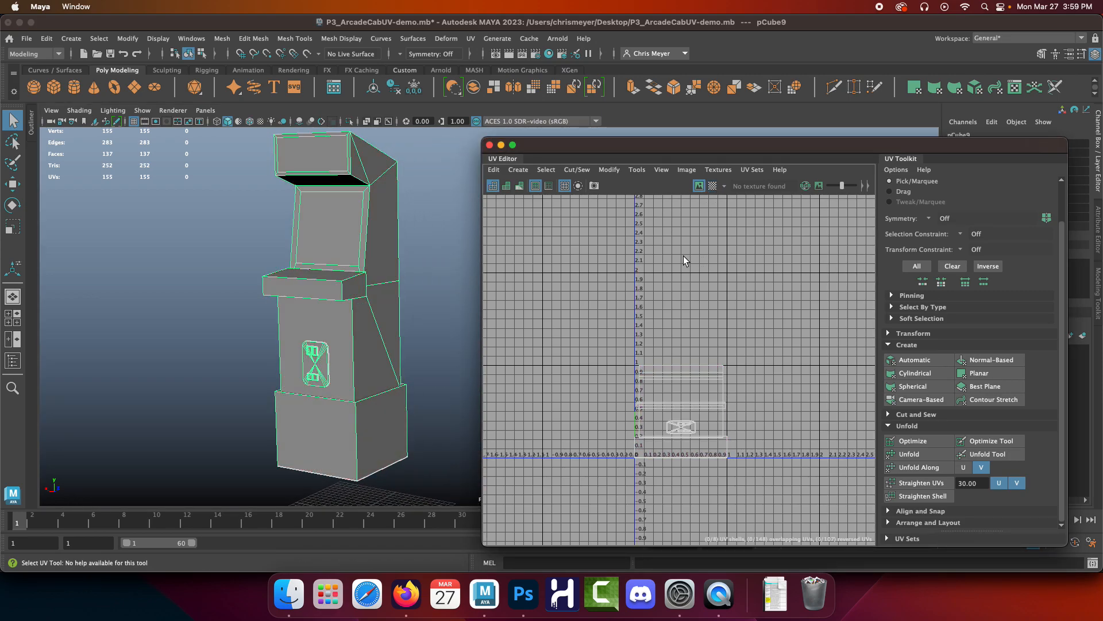
click(712, 186)
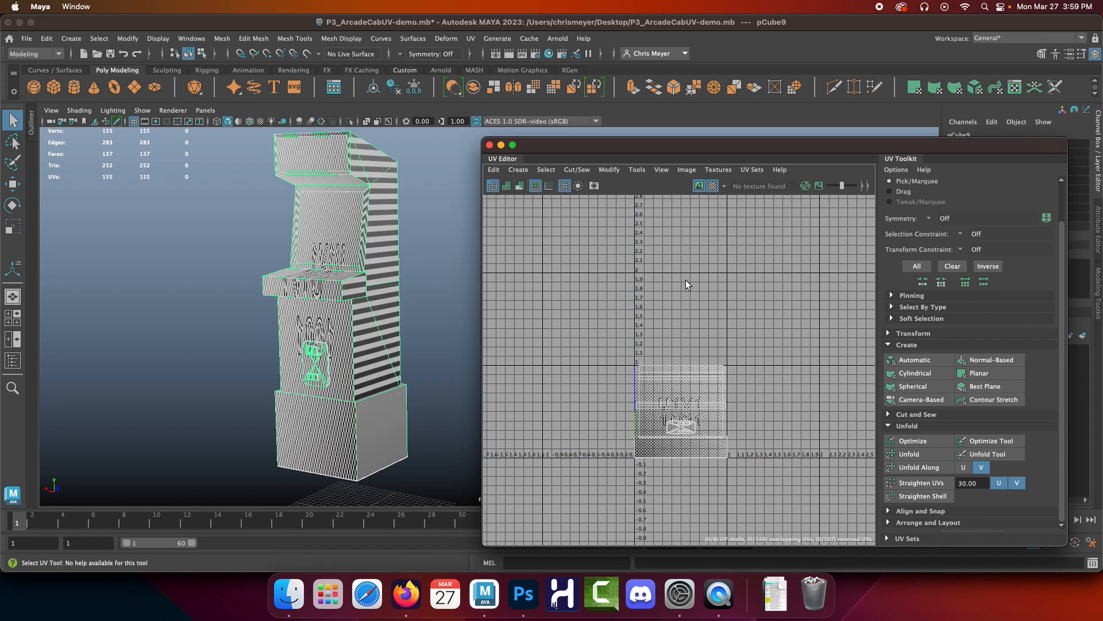
key(6)
key(6)
key(5)
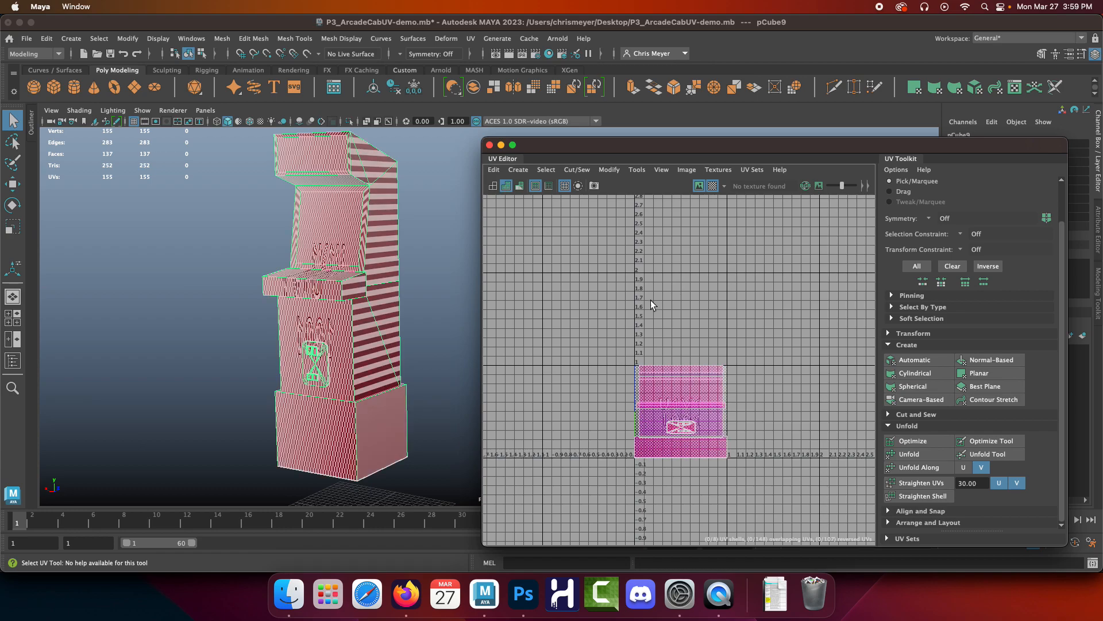
alt+drag(310, 230, 365, 225)
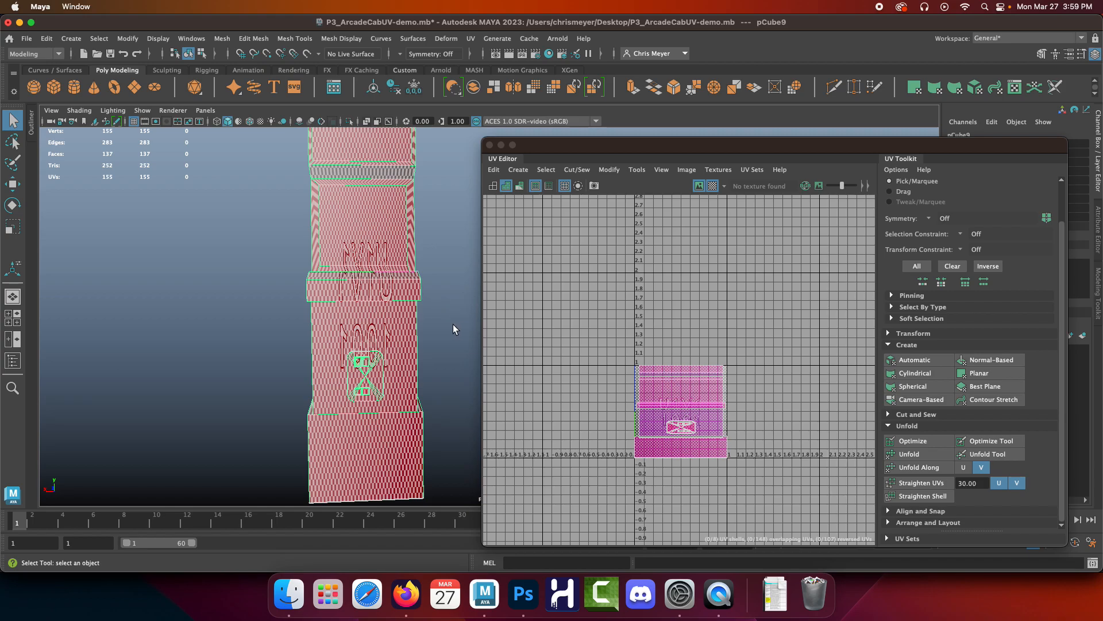
alt+drag(428, 302, 443, 231)
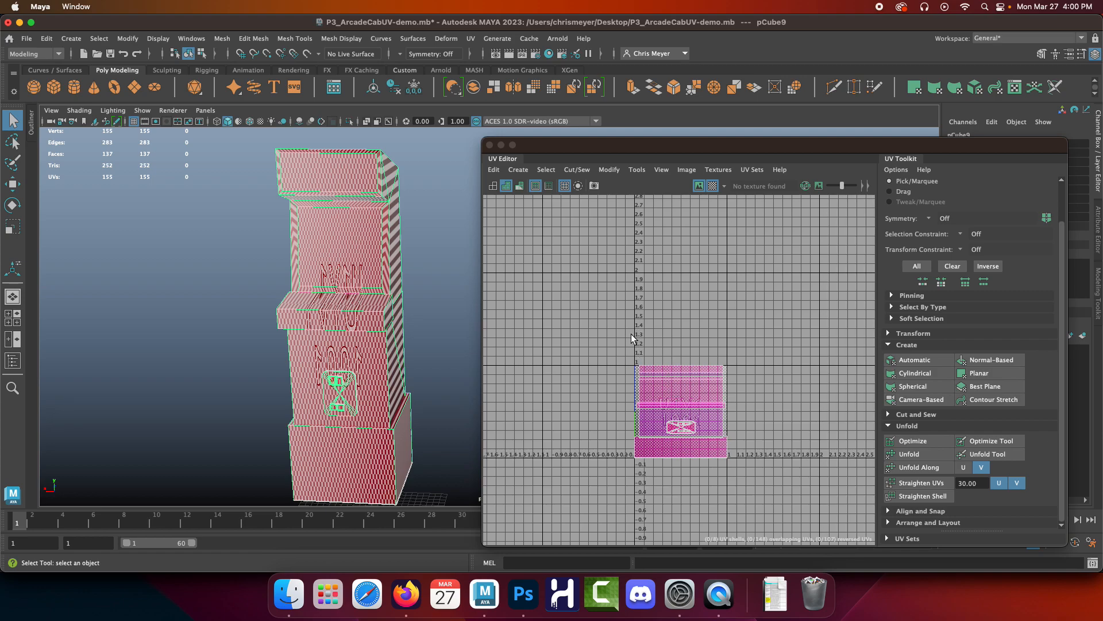
Select all of the cabinet's faces in the UV layout and move them up and left, outside the 0 to 1 tile.
right_drag(619, 389, 608, 372)
drag(602, 320, 773, 494)
key(w)
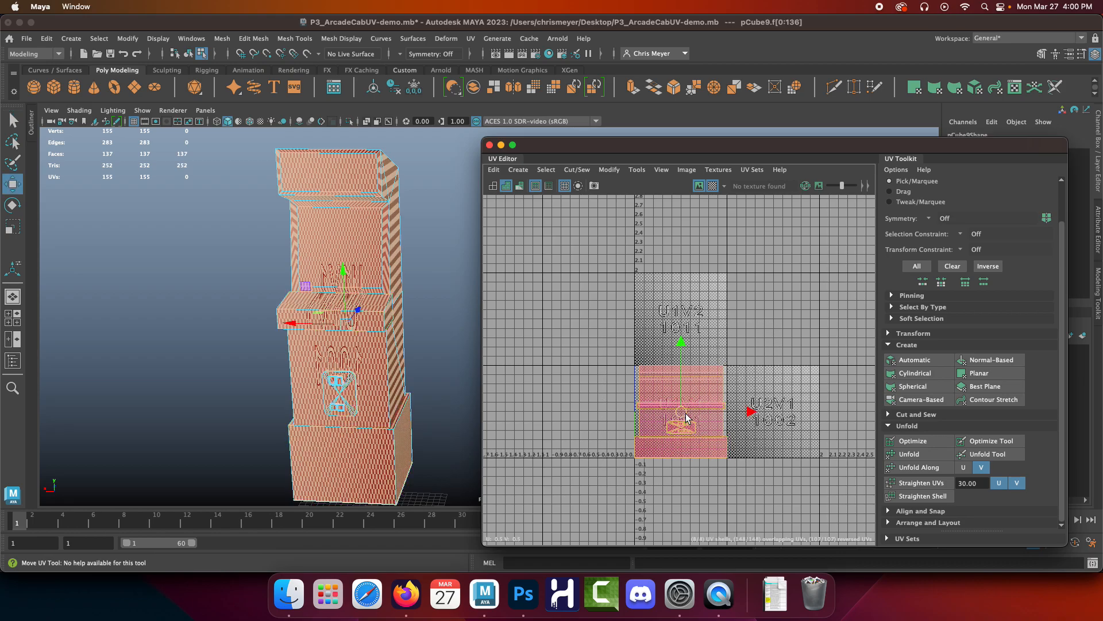
drag(681, 409, 545, 286)
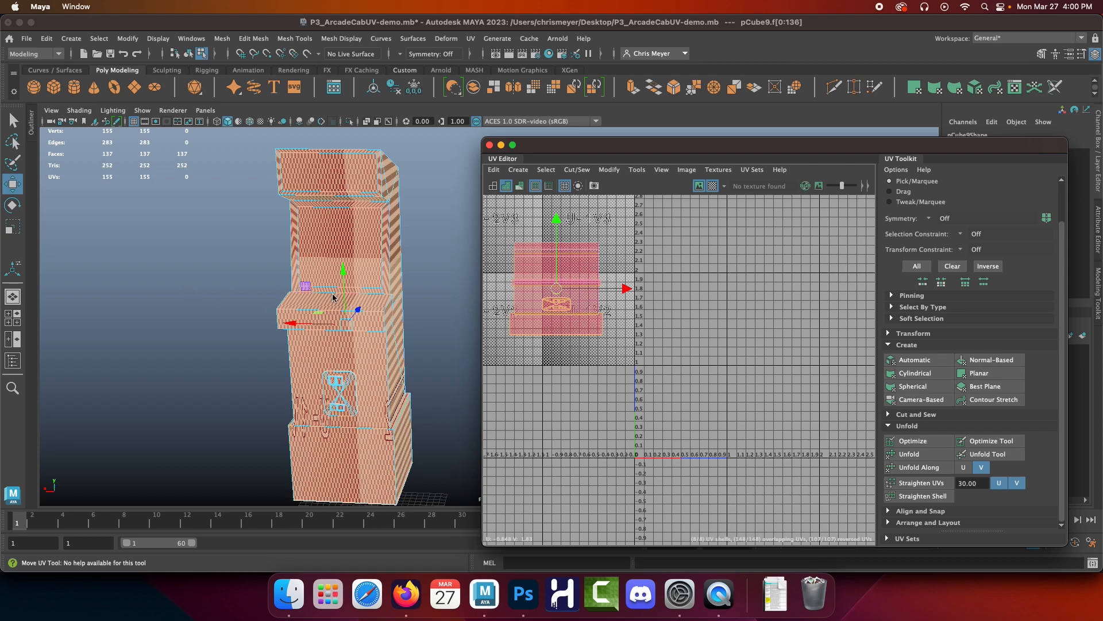
Clear the selection and select the two opposite side faces of the cabinet's base.
click(205, 211)
right_drag(330, 185, 322, 218)
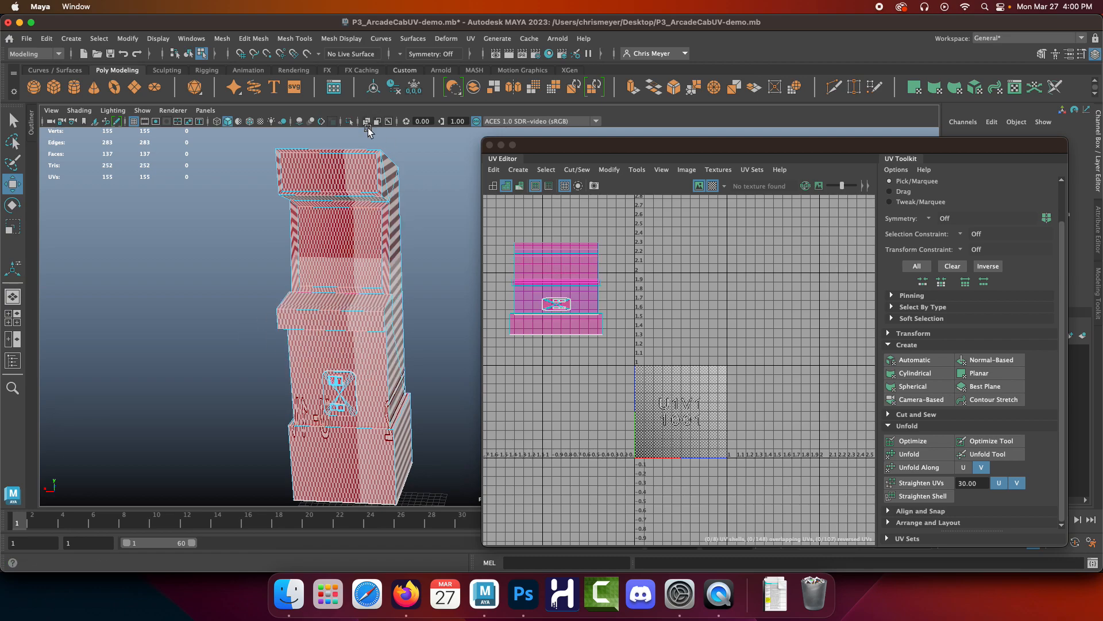
alt+drag(425, 354, 215, 347)
click(215, 347)
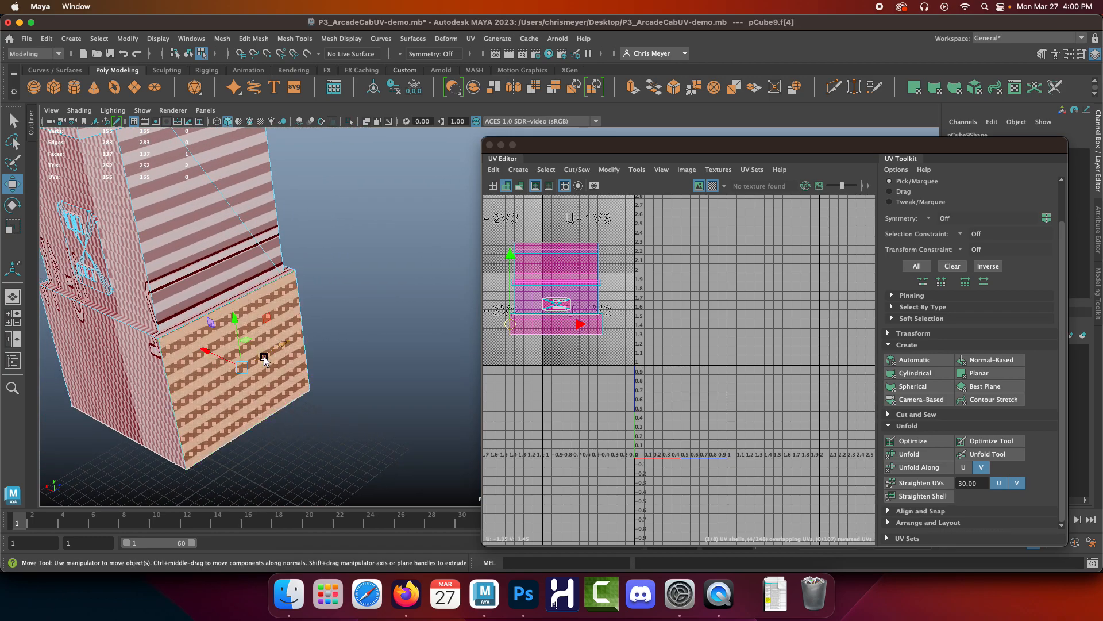
alt+drag(287, 408, 224, 343)
shift+click(199, 357)
alt+drag(409, 418, 318, 376)
alt+drag(106, 371, 249, 353)
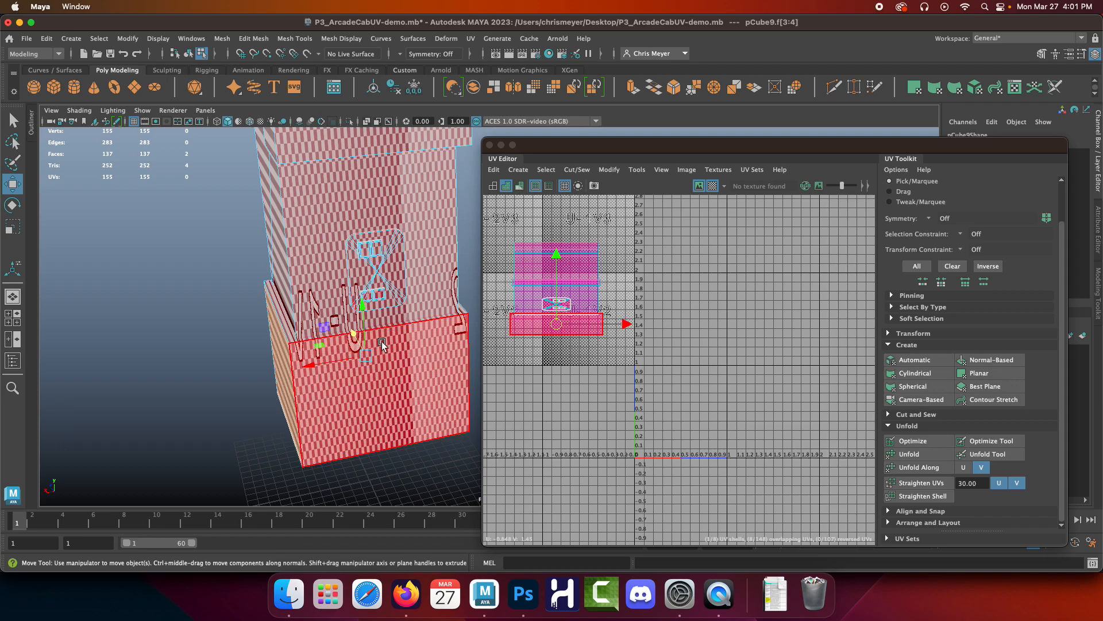
Check the Move tool's axis orientation settings and view the base straight on to identify the projection axis.
click(365, 334)
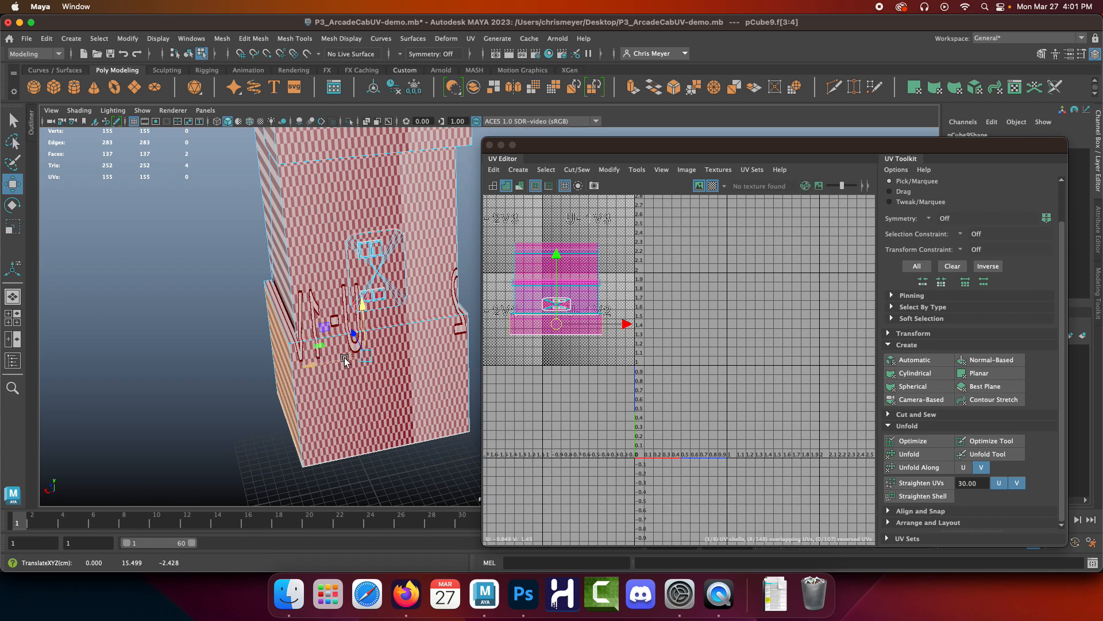
double_click(13, 184)
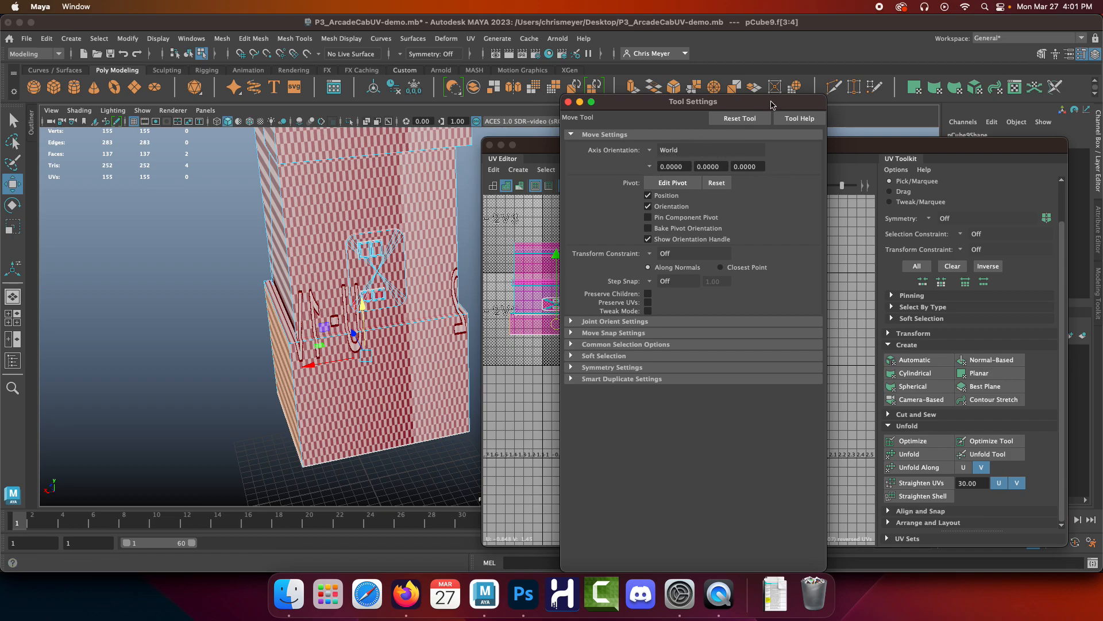
click(568, 102)
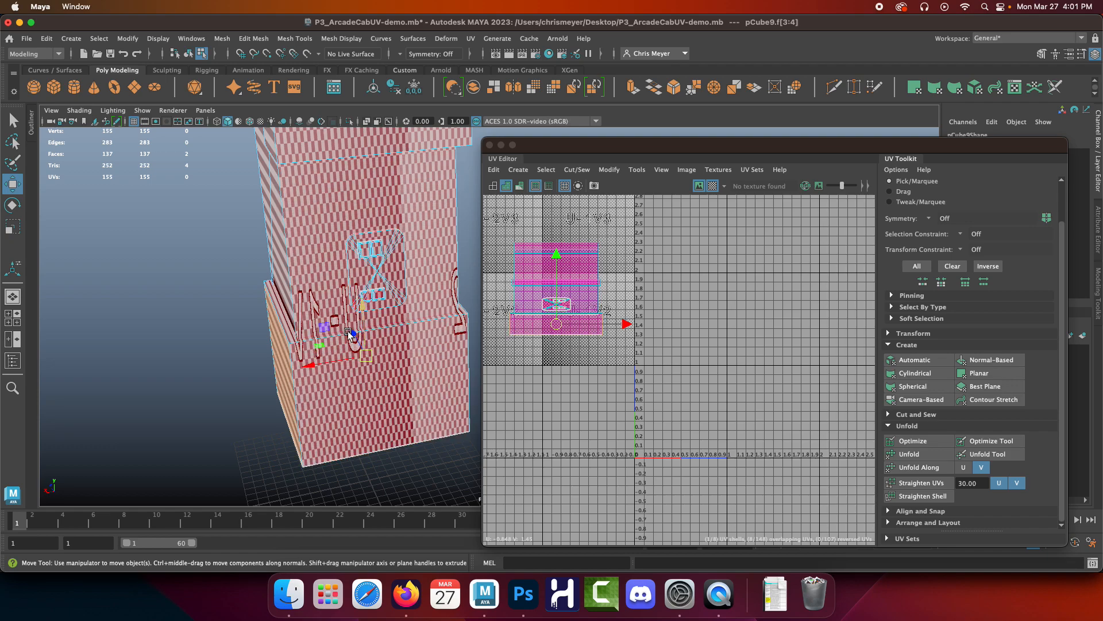
alt+drag(408, 354, 338, 281)
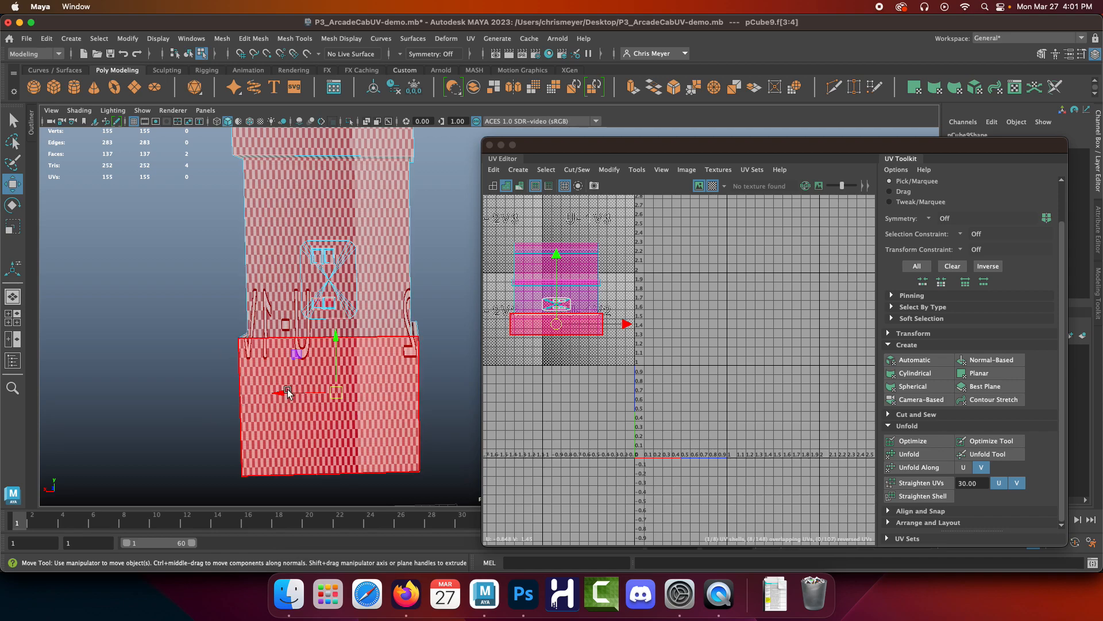
Planar-map the two base side faces with a bounding-box projection, trying the Y and Z axes and finishing with the X axis.
shift+click(987, 376)
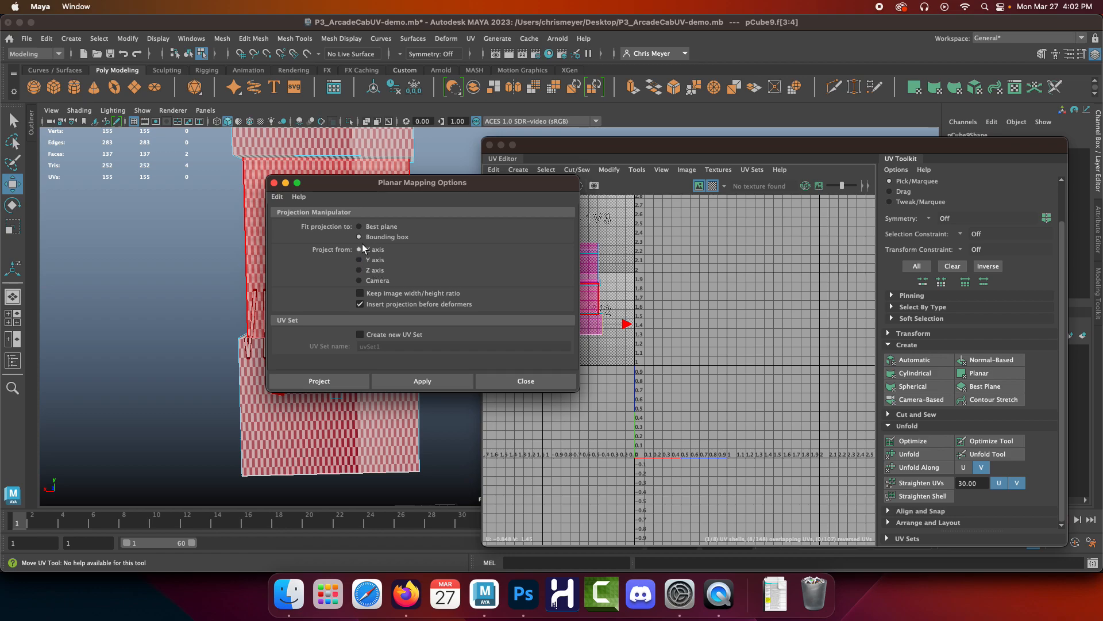
click(362, 377)
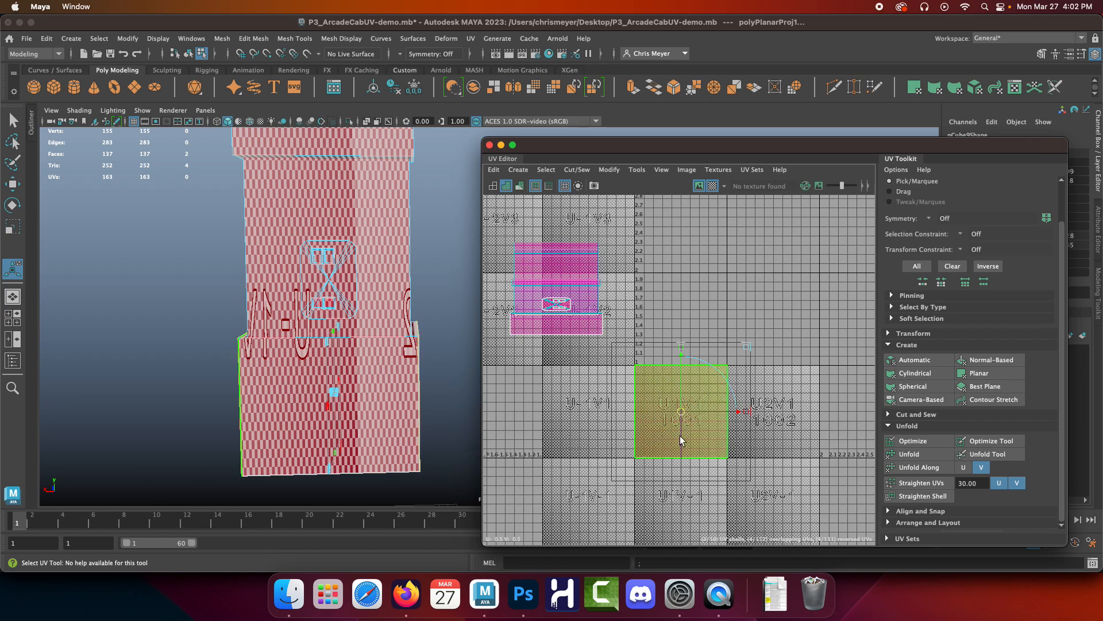
click(971, 374)
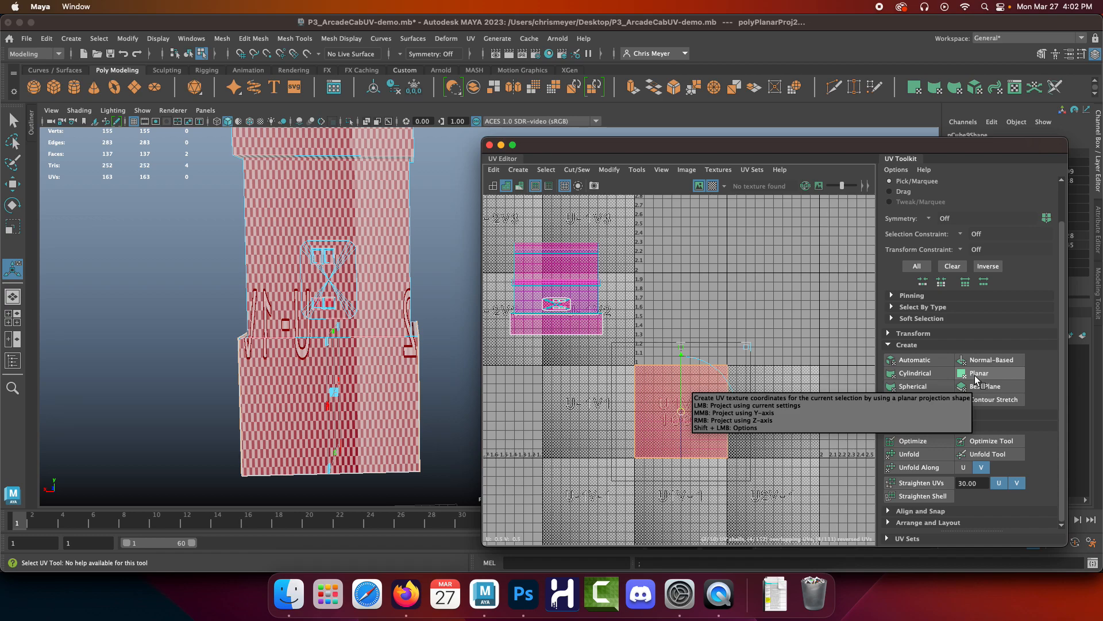
click(985, 376)
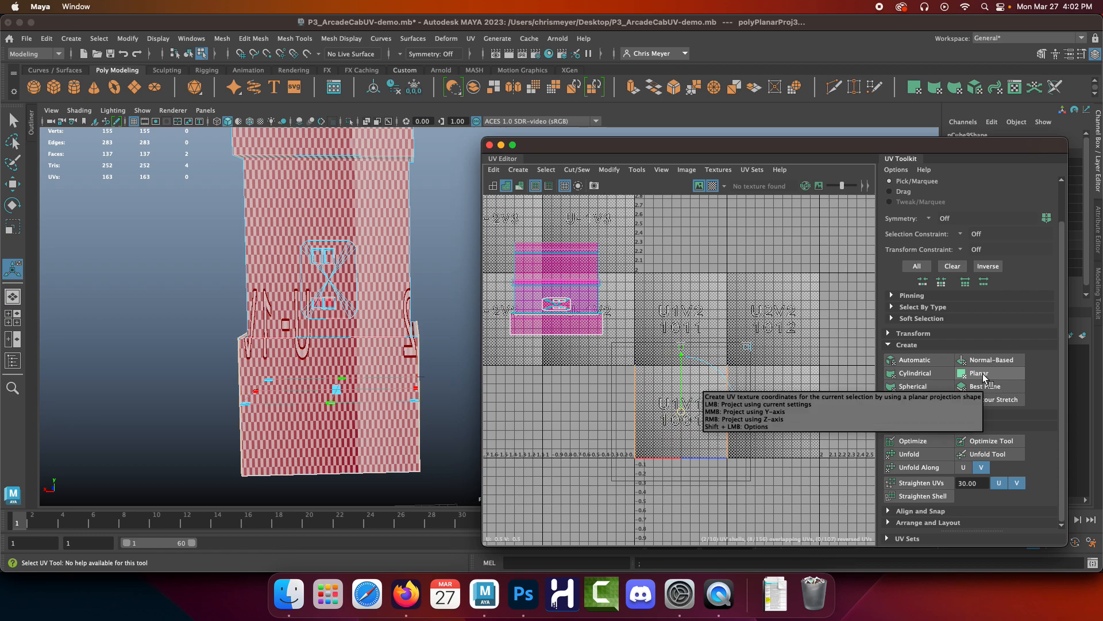
click(984, 374)
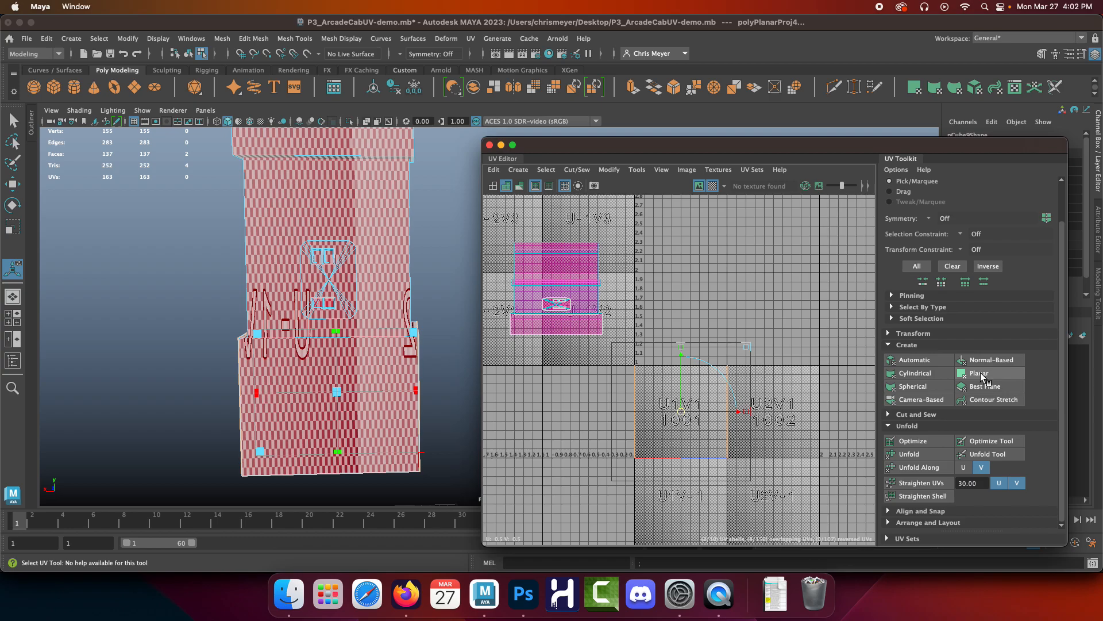
click(983, 374)
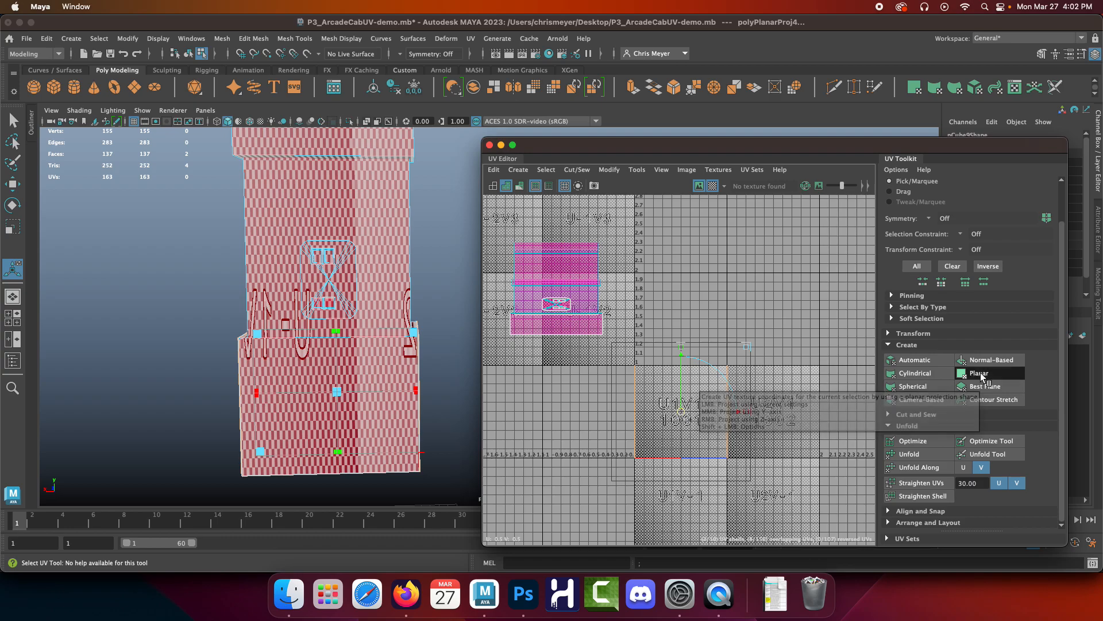
Move the projected base side shells into empty space below and right of the origin, and unfold them along V.
scroll(692, 411, down, 5)
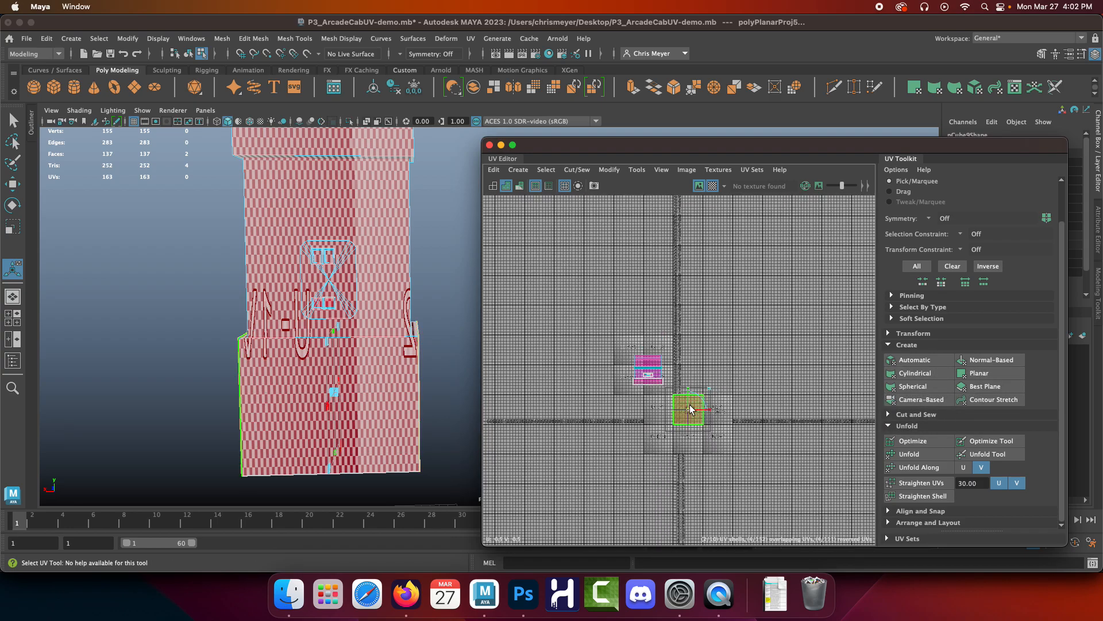
key(w)
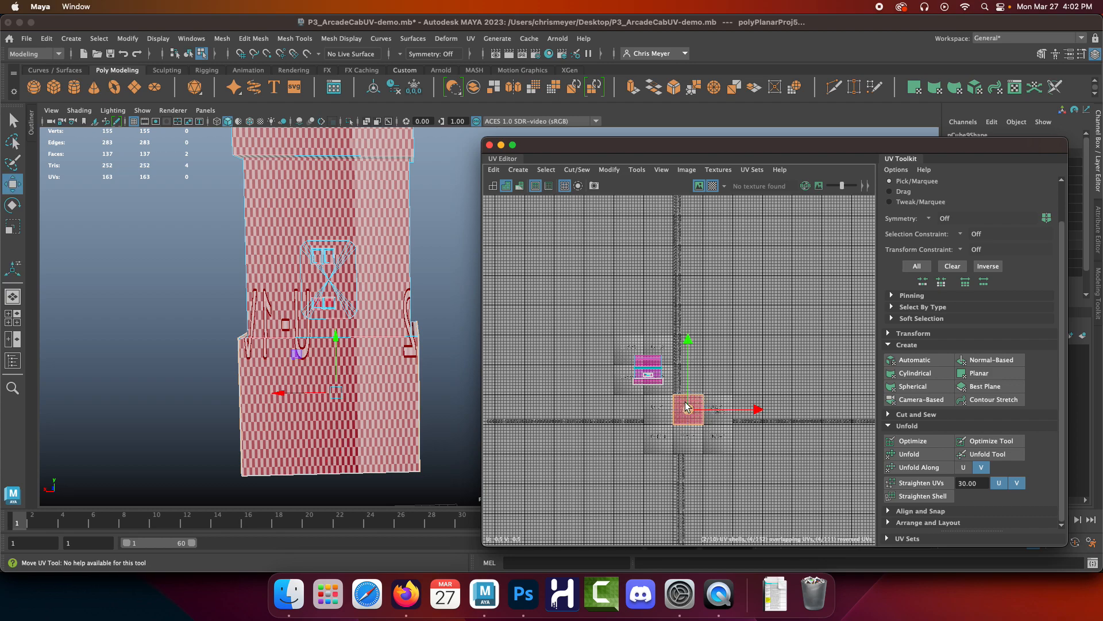
drag(691, 409, 728, 462)
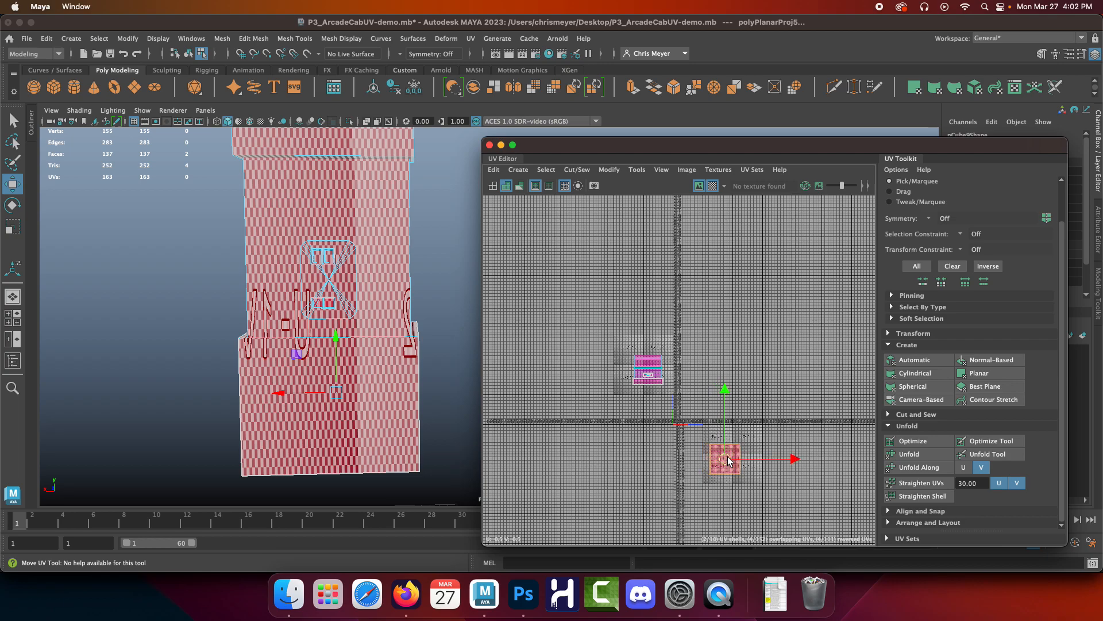
alt+middle_drag(675, 443, 596, 339)
alt+right_drag(597, 339, 688, 445)
click(961, 468)
click(981, 468)
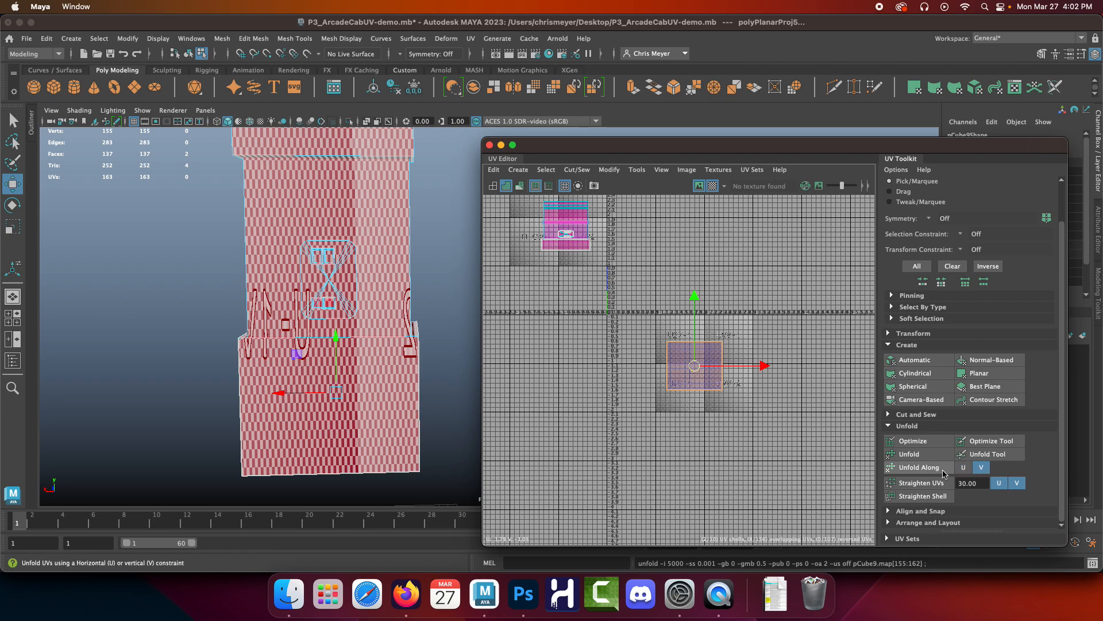
Separate the two overlapping base side shells by moving one directly to the right of the other.
click(674, 336)
right_drag(690, 368, 637, 323)
click(689, 369)
drag(695, 366, 759, 368)
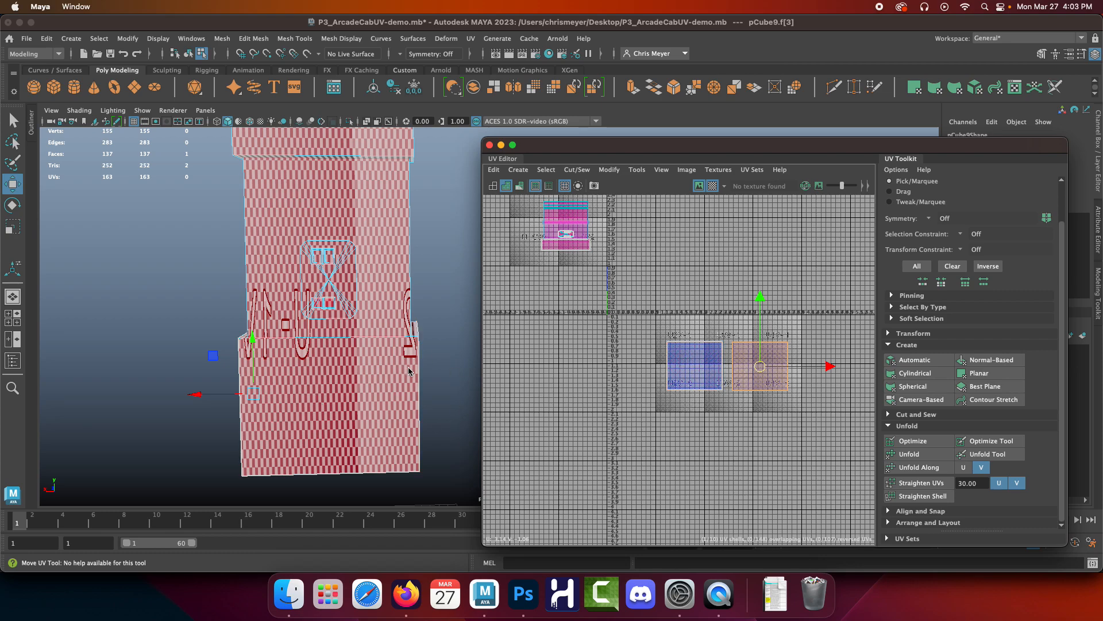
click(318, 375)
alt+drag(253, 338, 315, 328)
click(315, 330)
alt+drag(408, 339, 148, 320)
alt+drag(367, 314, 158, 277)
alt+middle_drag(414, 322, 286, 329)
alt+drag(329, 339, 461, 348)
alt+middle_drag(319, 346, 164, 318)
click(246, 439)
alt+drag(86, 373, 128, 372)
click(386, 352)
click(285, 422)
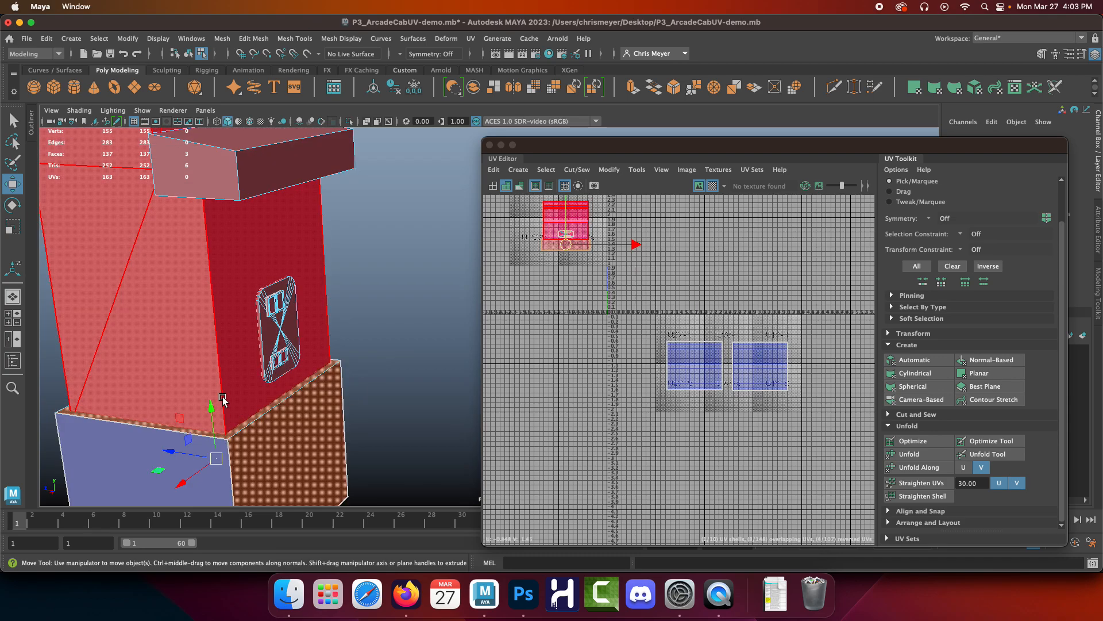
Switch to face selection and select the front and back faces of the cabinet's base.
right_drag(300, 374, 293, 256)
click(297, 458)
alt+drag(297, 458, 199, 358)
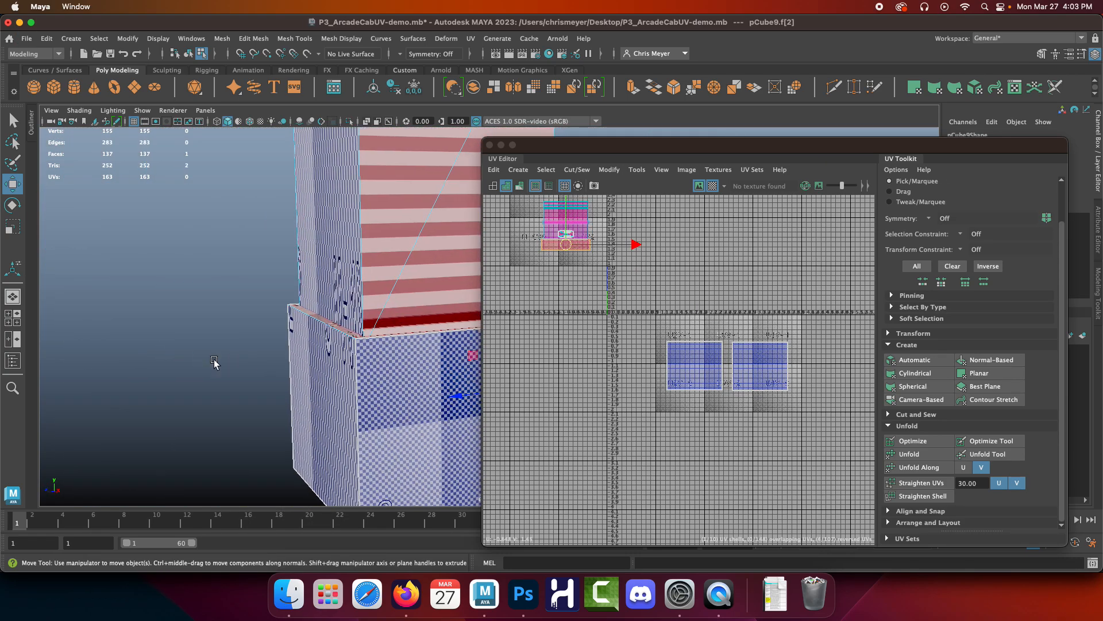
shift+click(313, 371)
alt+drag(400, 376, 275, 382)
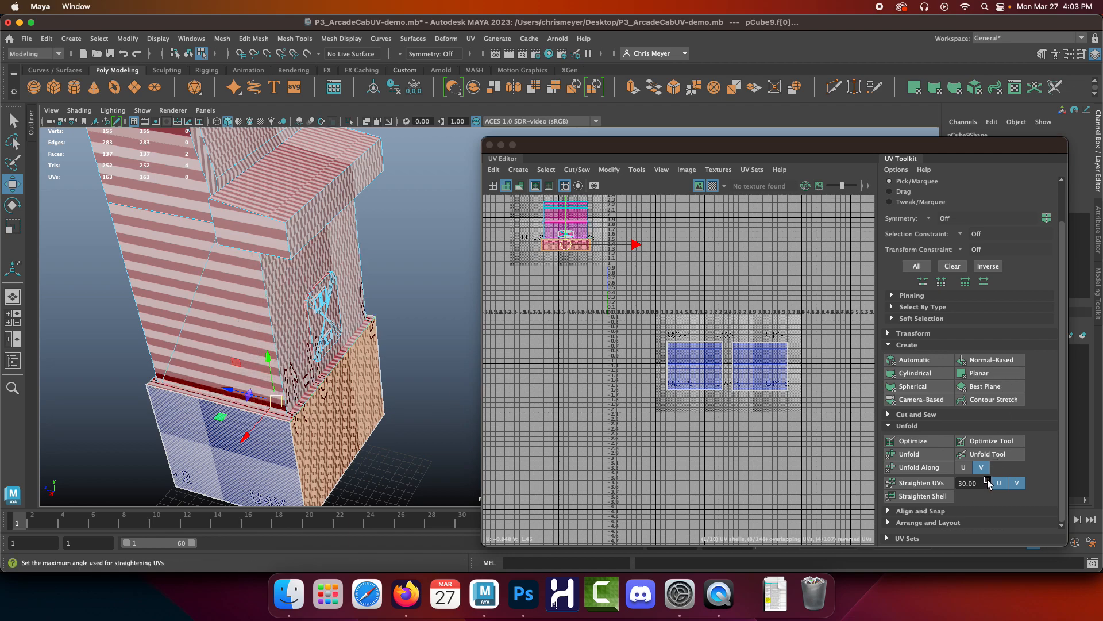
Planar-map the base's front and back faces from the Z axis and move their shells below the side shells.
click(982, 374)
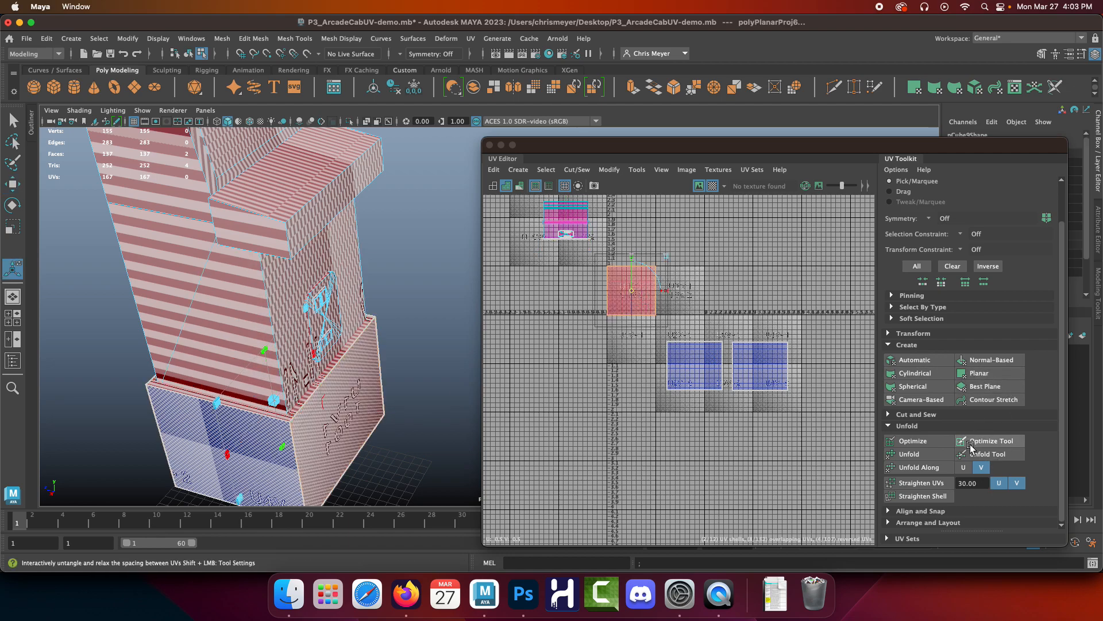
click(646, 301)
key(w)
drag(634, 296, 732, 435)
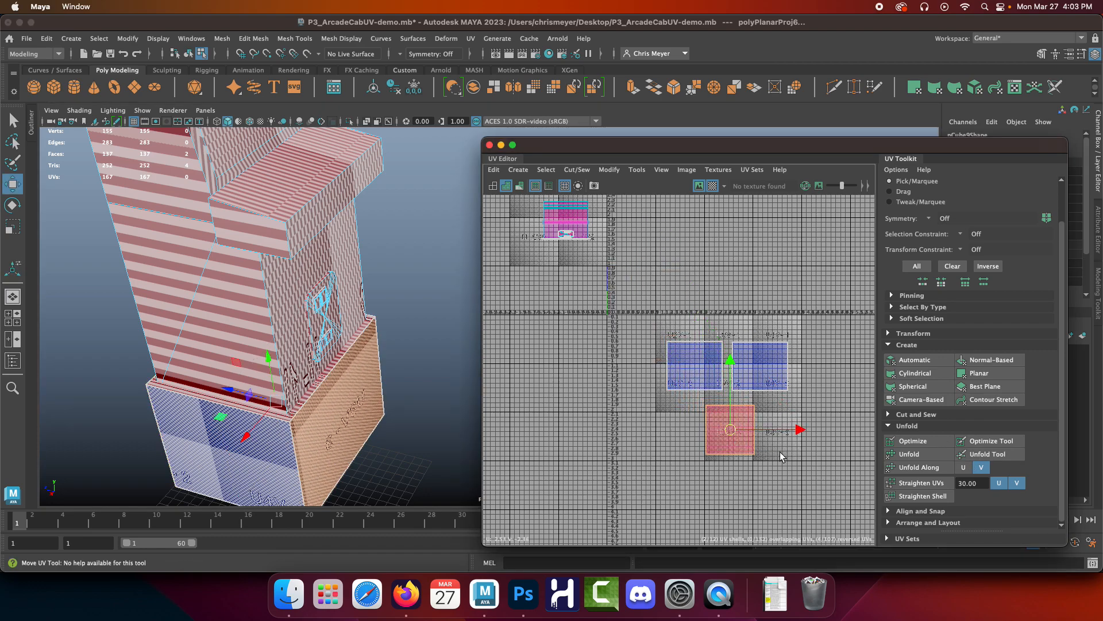
Unfold the base's front and back shells along V and separate them by moving one to the left.
click(918, 467)
right_click(741, 449)
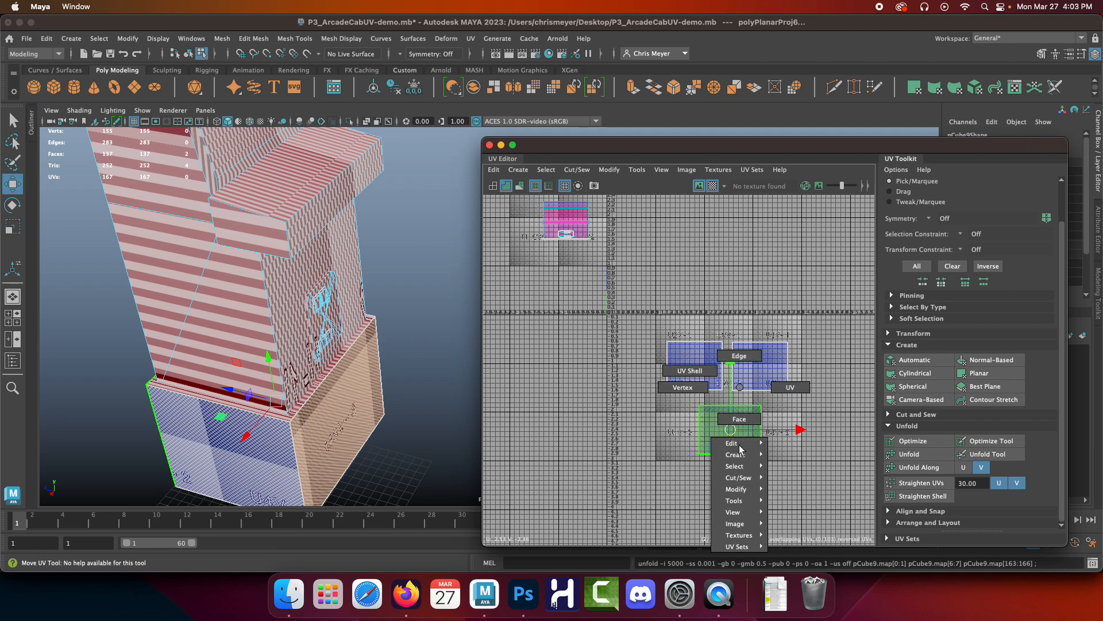
right_drag(739, 387, 688, 375)
click(710, 435)
drag(711, 435, 646, 431)
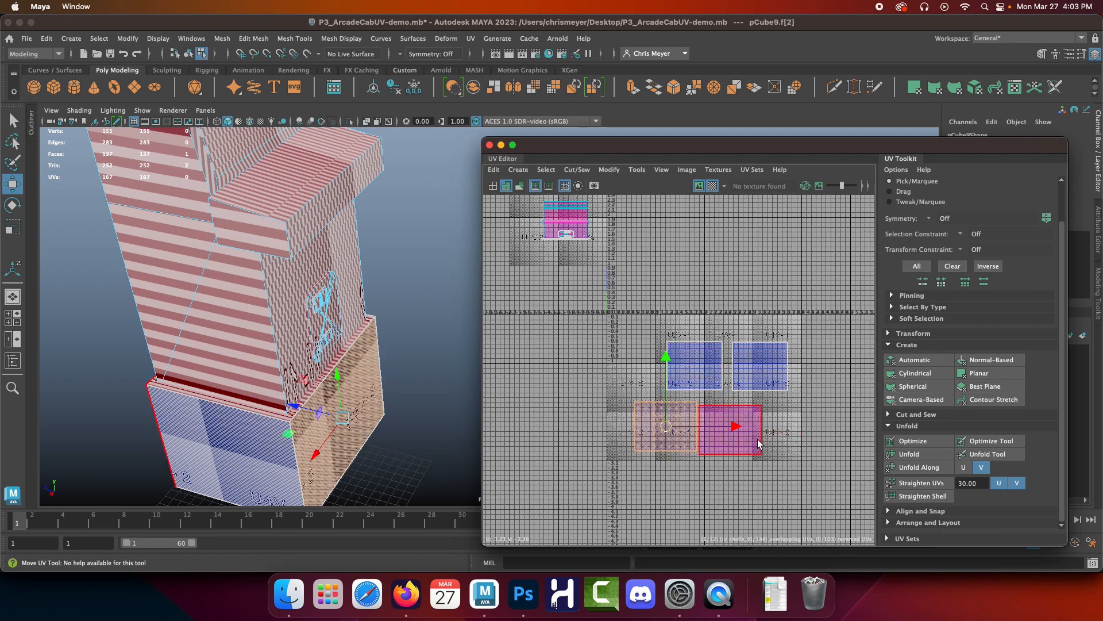
Move the other of the base's front/back shells to the right to leave a gap between the two.
click(739, 436)
mouse_move(737, 435)
mouse_down()
mouse_move(770, 426)
mouse_move(743, 428)
mouse_up()
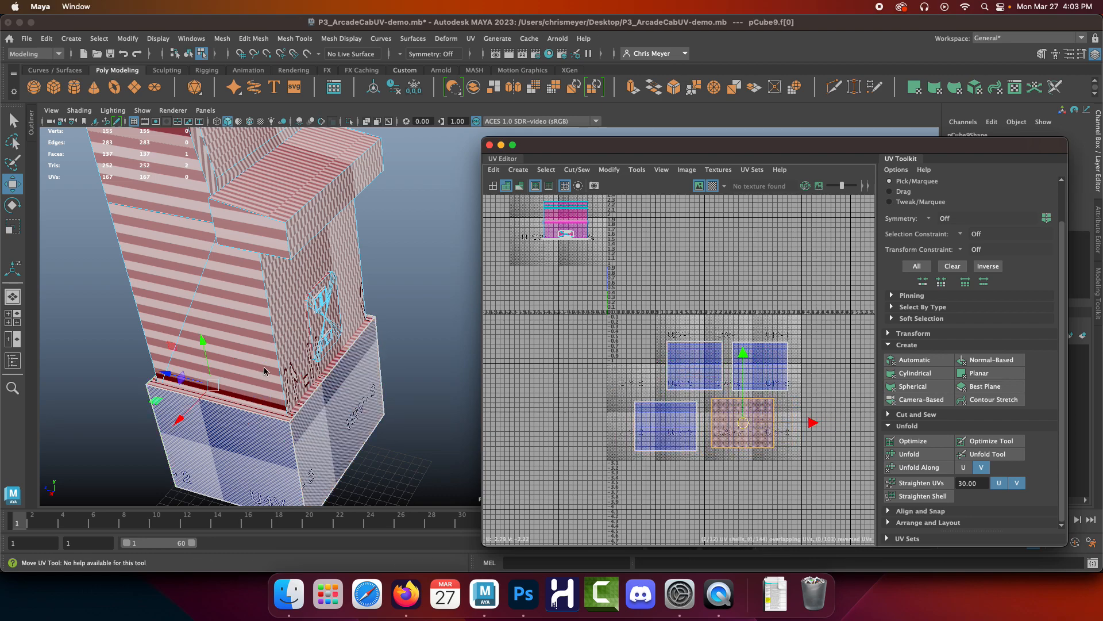
Planar-map the narrow ledge face on top of the base from the Y axis, move its shell right of the base shells and unfold it along U.
scroll(304, 310, up, 5)
alt+middle_drag(304, 310, 440, 247)
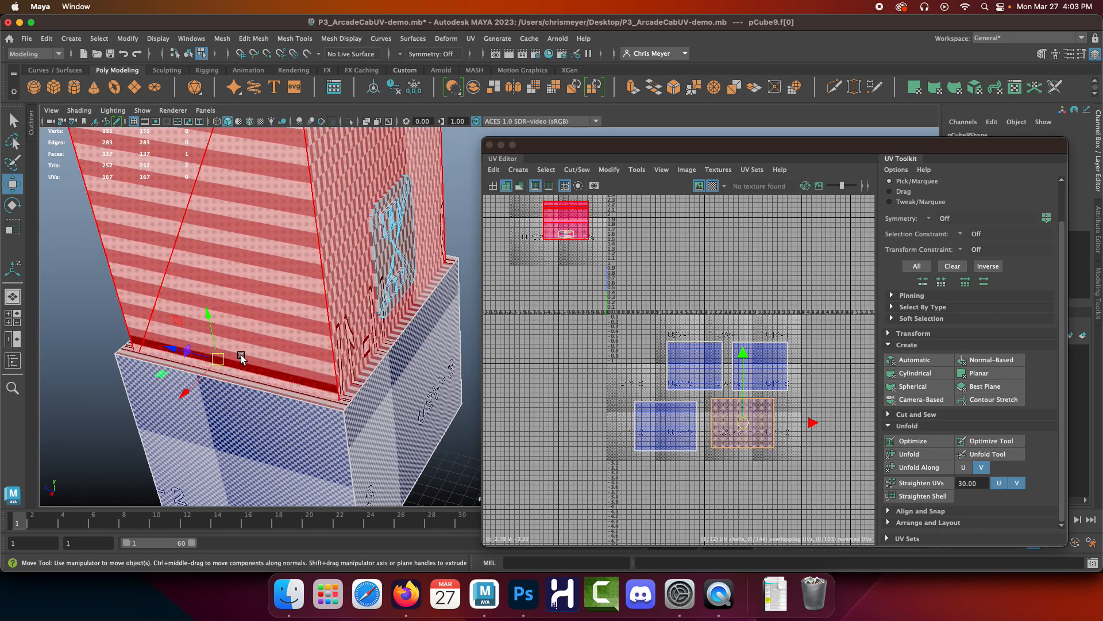
right_click(241, 357)
click(250, 260)
click(260, 384)
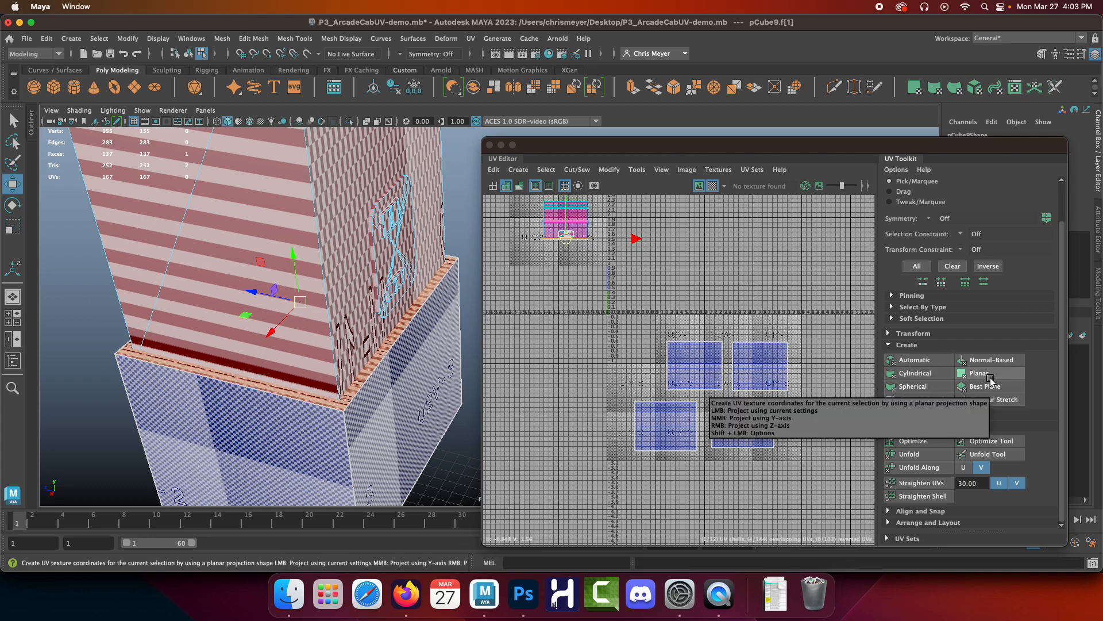
click(990, 374)
drag(632, 288, 839, 404)
click(964, 467)
click(980, 467)
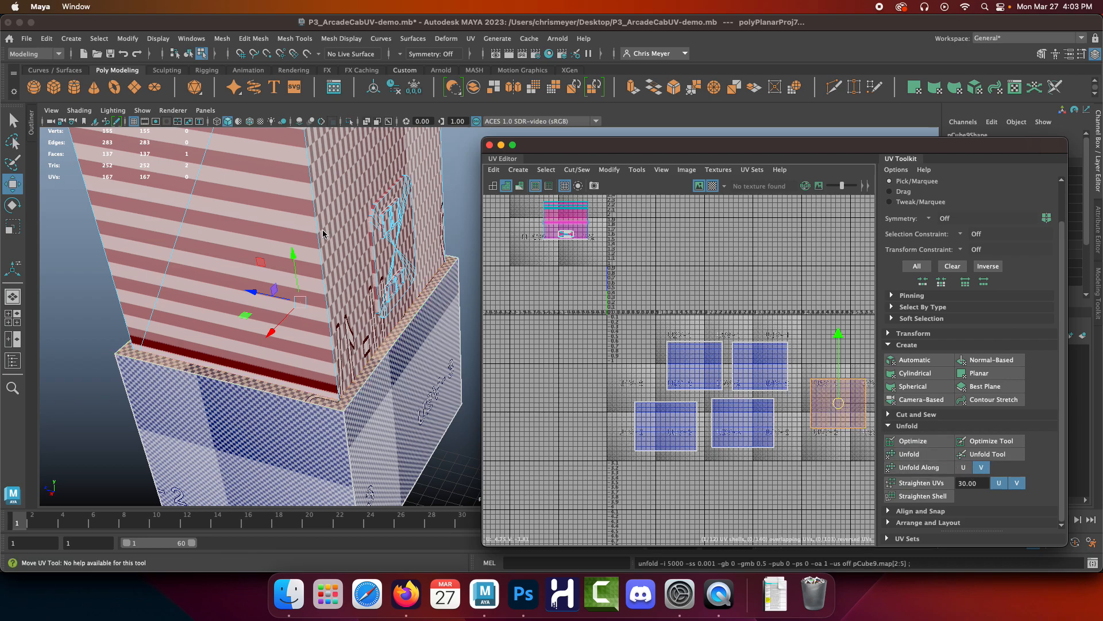
Select all five faces that make up one side of the cabinet body above the base.
alt+right_drag(323, 234, 258, 188)
alt+drag(402, 308, 235, 235)
alt+middle_drag(235, 235, 237, 247)
alt+drag(237, 247, 339, 314)
click(232, 300)
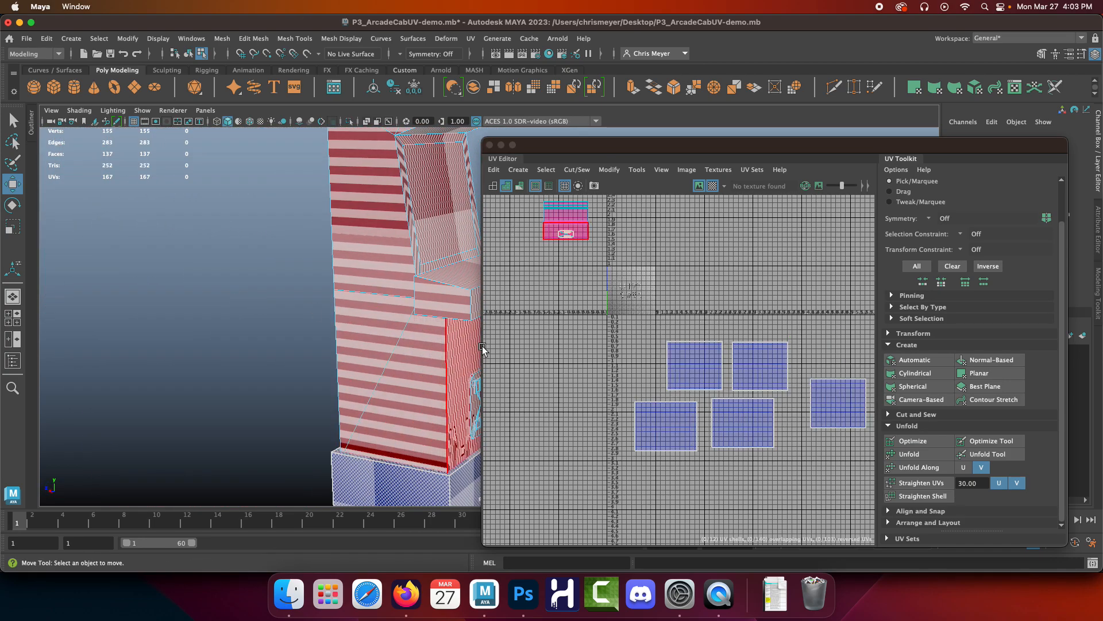
click(416, 363)
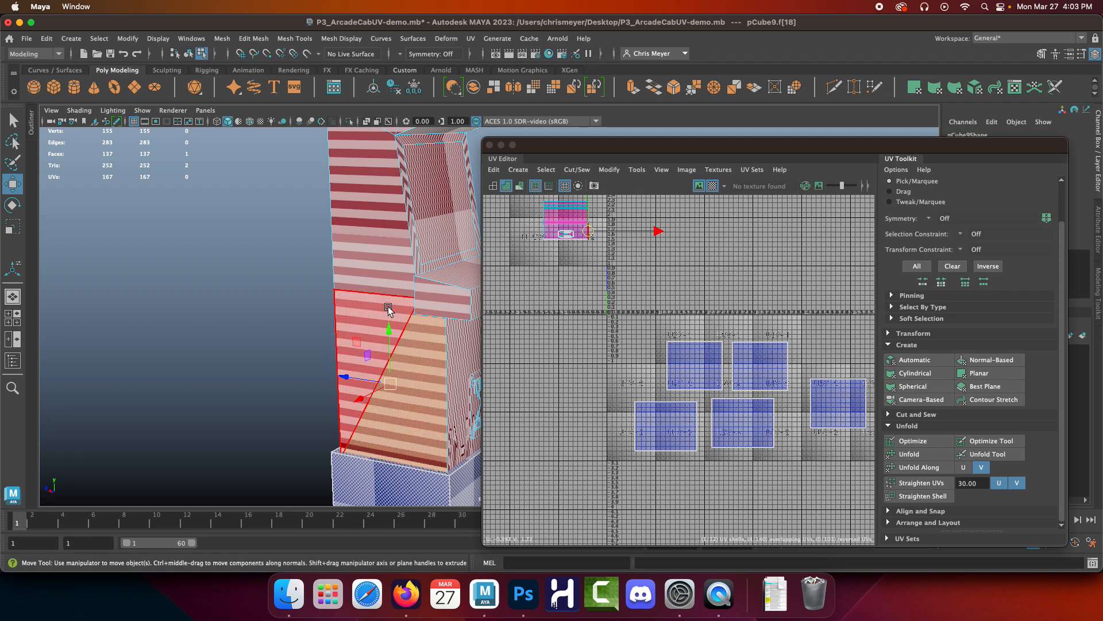
shift+click(350, 304)
shift+click(355, 224)
alt+middle_drag(331, 156, 298, 290)
shift+click(353, 229)
shift+click(384, 248)
alt+middle_drag(332, 422, 292, 268)
alt+middle_drag(337, 315, 333, 349)
alt+middle_drag(281, 215, 280, 250)
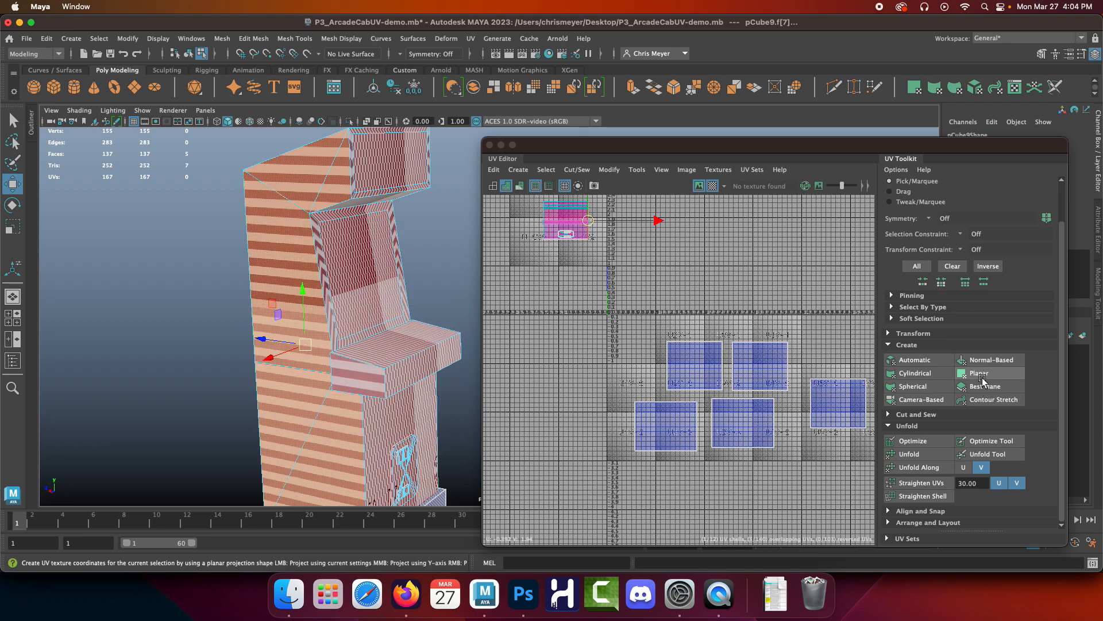
Add the five matching faces on the cabinet body's opposite side to the selection.
alt+drag(443, 308, 364, 342)
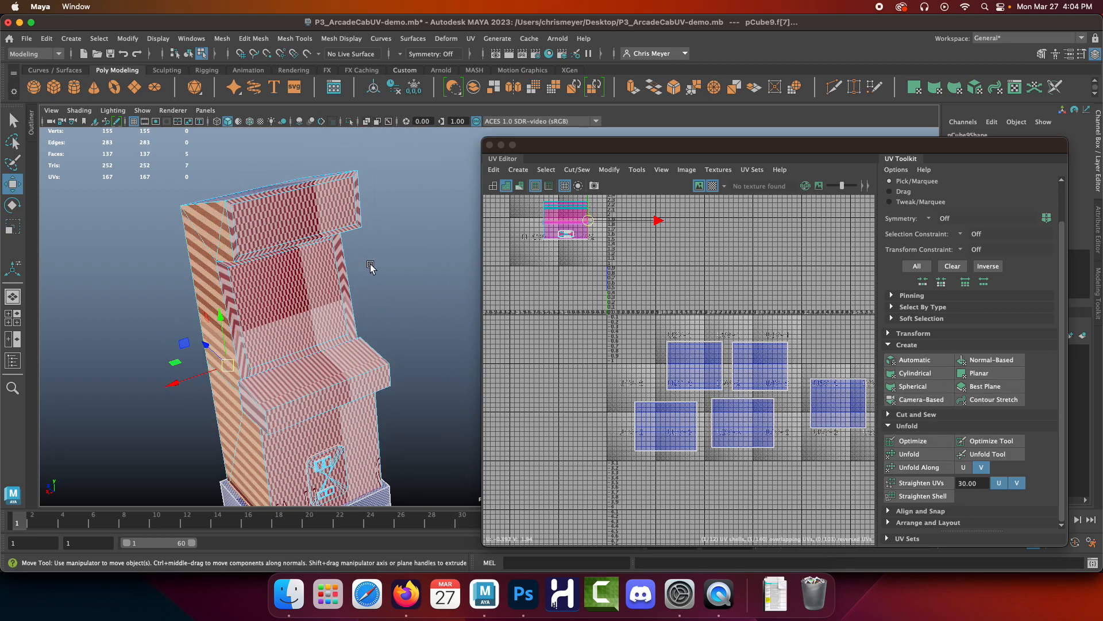
alt+drag(397, 291, 371, 175)
shift+click(346, 150)
shift+click(361, 140)
shift+click(383, 174)
shift+click(395, 266)
shift+click(374, 288)
alt+drag(374, 289, 336, 279)
Planar-map the cabinet's side faces from the X axis, move the shells to empty UV space above the base shells and unfold them along U.
click(1001, 374)
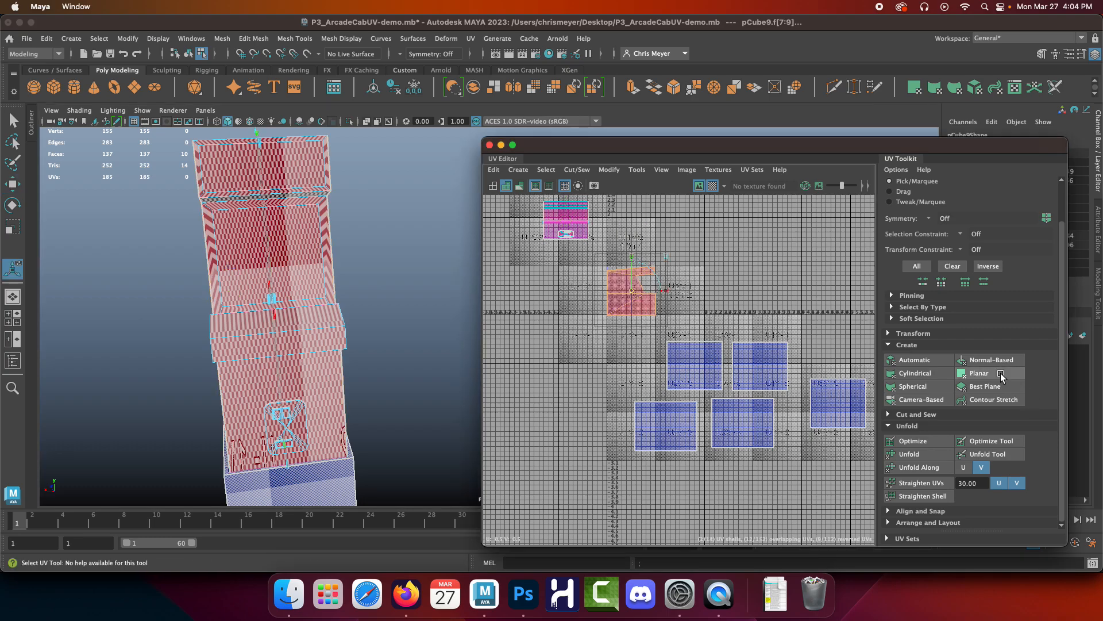
key(w)
drag(649, 292, 778, 252)
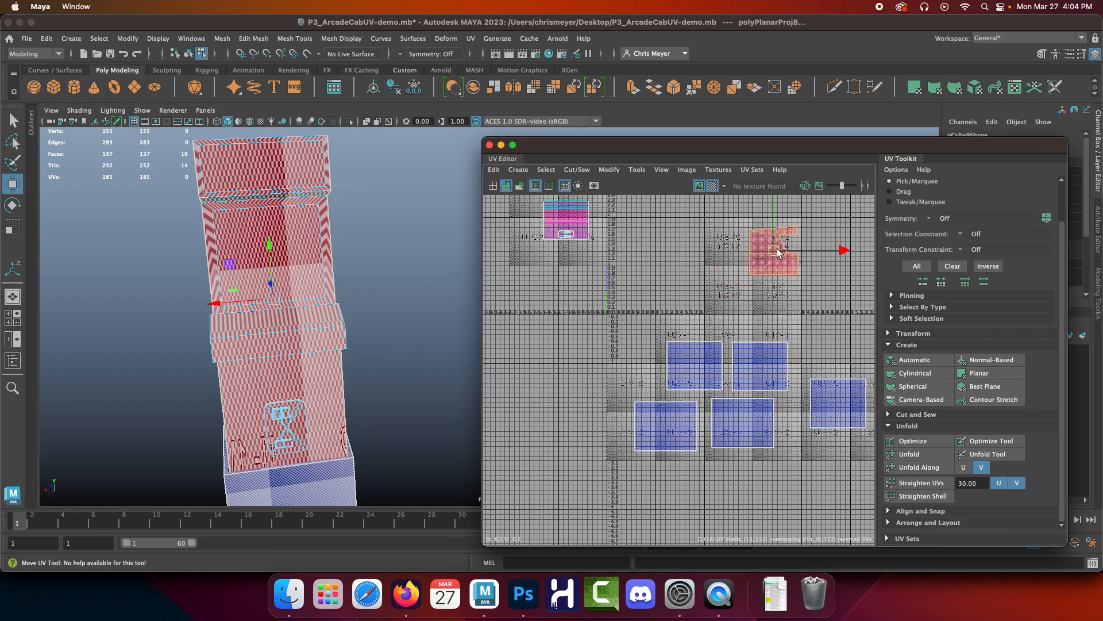
key(f)
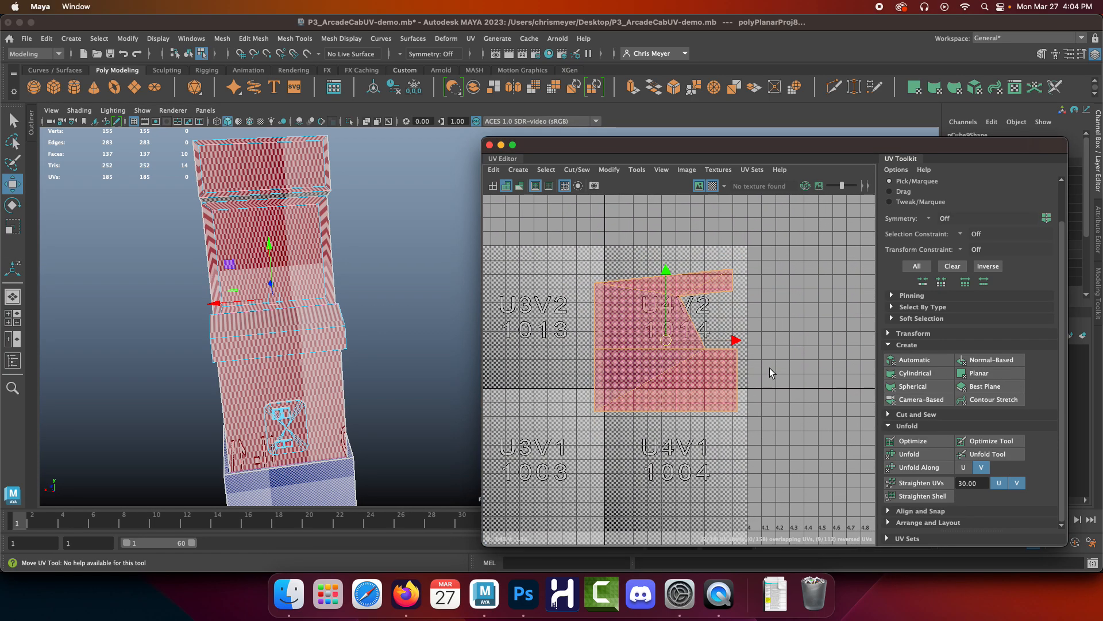
click(964, 468)
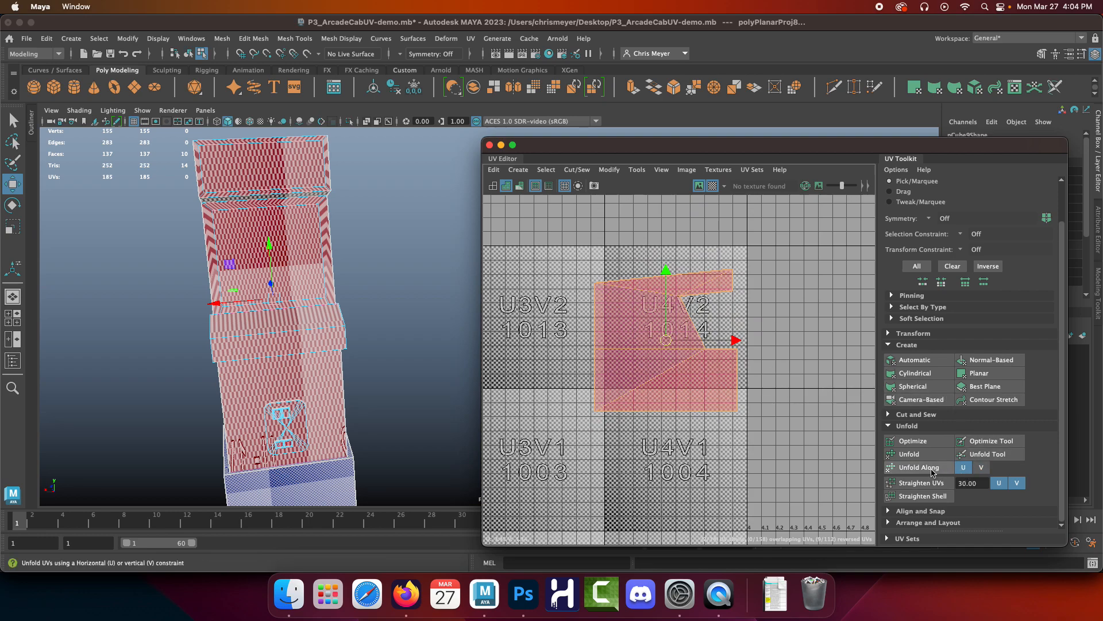
click(931, 470)
click(943, 468)
Separate the two overlapping cabinet side shells by moving one of them to the right.
right_drag(741, 339, 689, 323)
click(701, 319)
drag(712, 343, 763, 343)
Switch to face selection and inspect the checker pattern on the unfolded sides and the cabinet's unmapped front.
alt+drag(366, 318, 361, 233)
alt+right_drag(360, 233, 253, 398)
alt+drag(253, 398, 223, 258)
alt+middle_drag(223, 257, 179, 290)
alt+drag(178, 290, 266, 253)
right_drag(260, 205, 266, 240)
click(315, 275)
shift+click(345, 415)
alt+drag(282, 248, 343, 260)
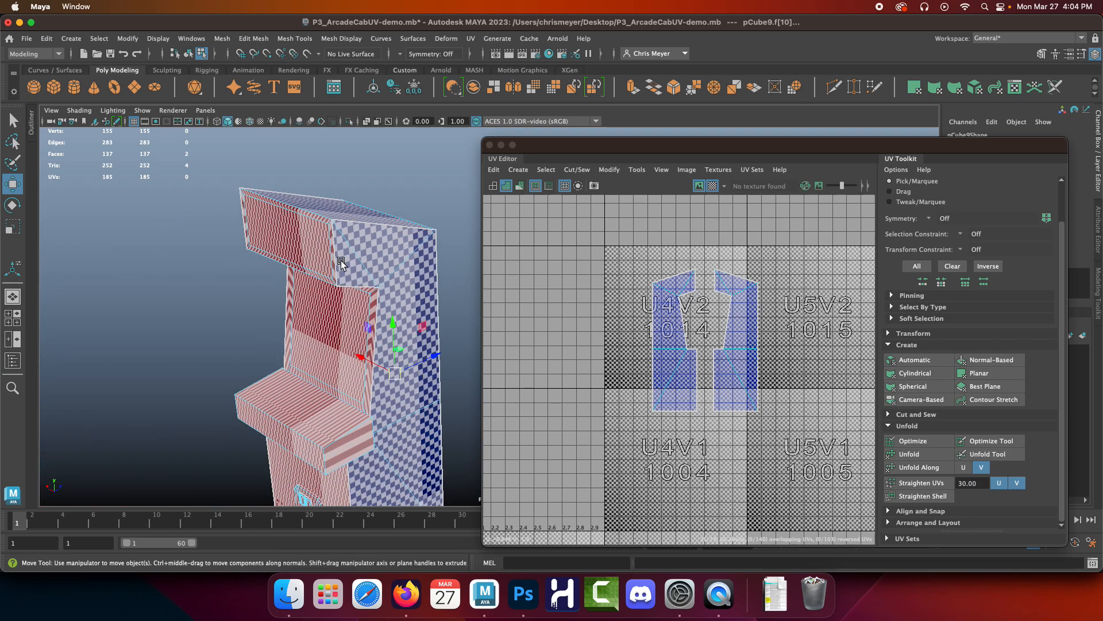
alt+drag(310, 379, 267, 345)
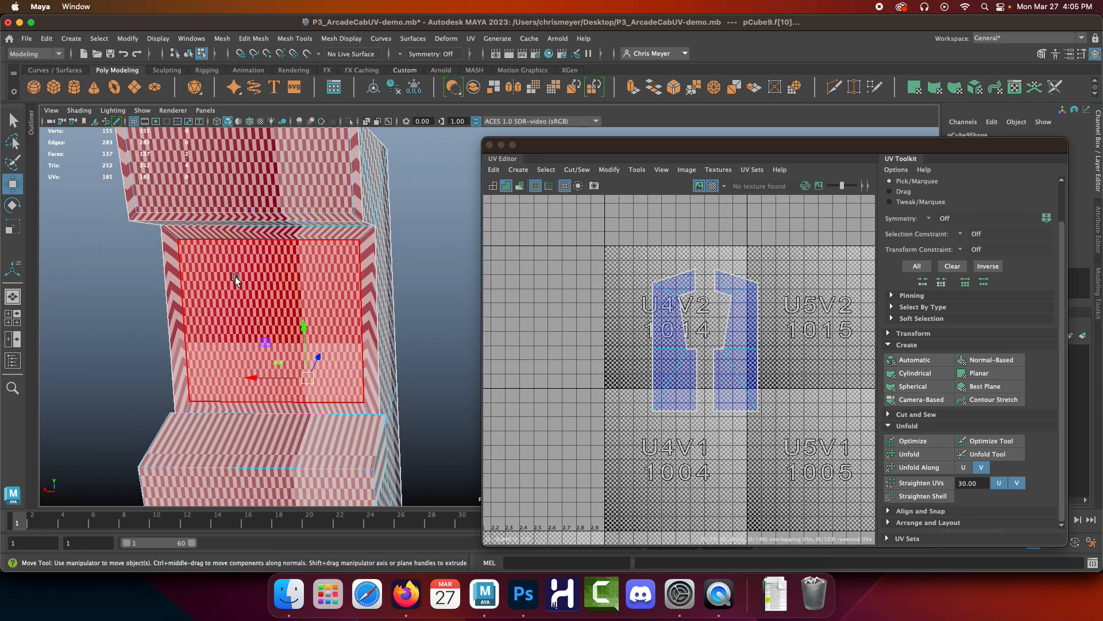
Select the large front face of the marquee at the top of the cabinet.
click(232, 154)
alt+right_drag(231, 216, 253, 241)
alt+middle_drag(253, 242, 291, 287)
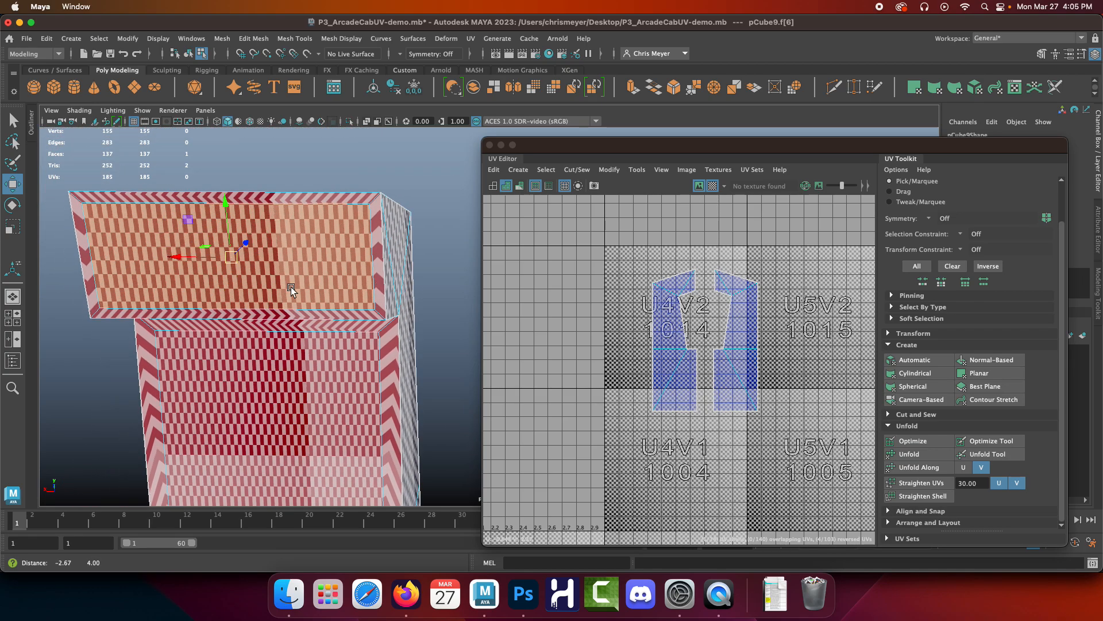
click(349, 121)
click(350, 121)
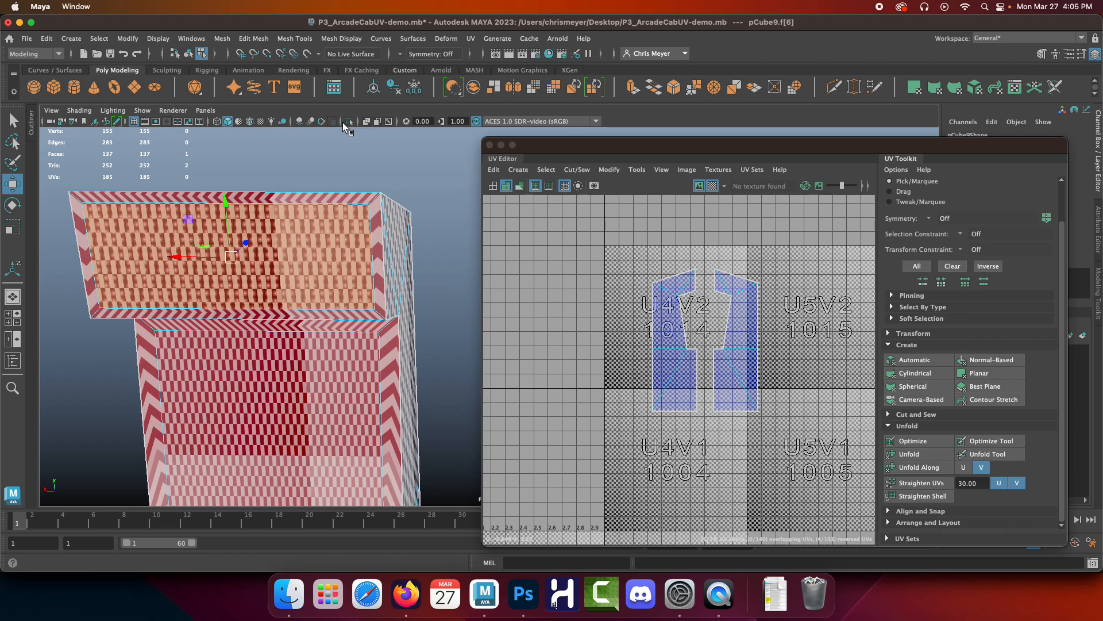
click(311, 360)
click(349, 122)
click(350, 122)
click(274, 233)
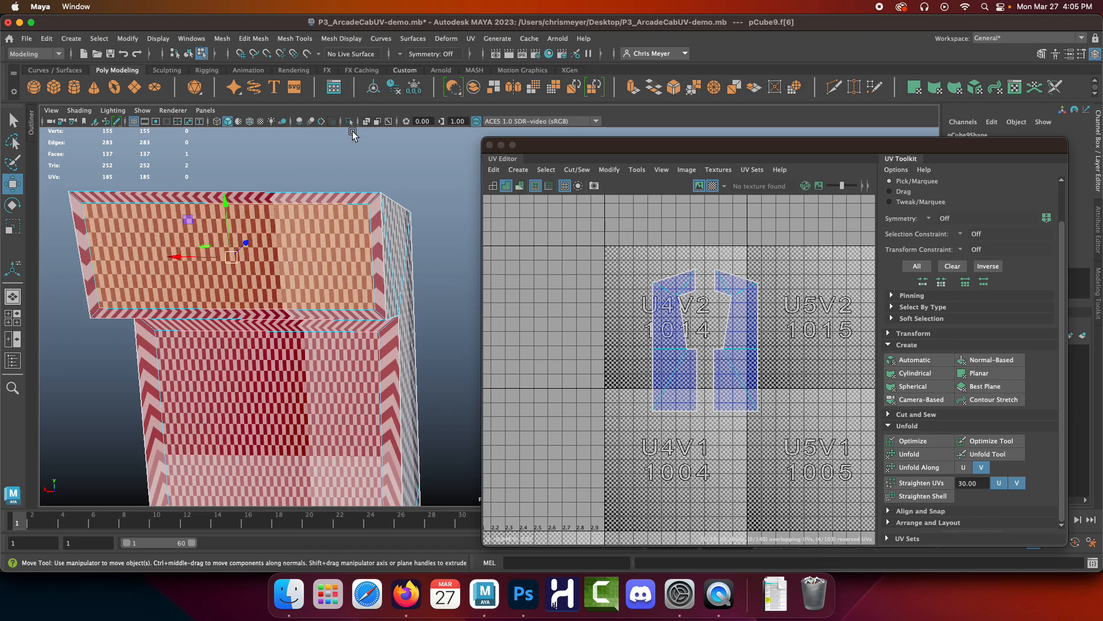
click(349, 121)
click(349, 122)
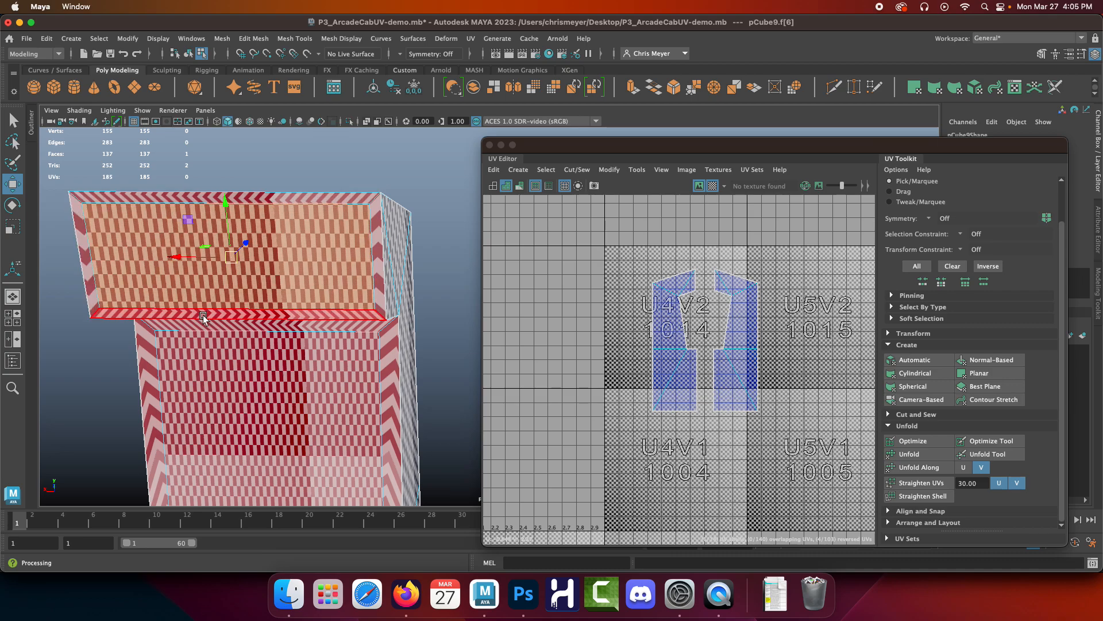
Planar-map the marquee's front face from the Z axis, move its shell clear of the others and unfold it along U.
click(983, 373)
alt+middle_drag(760, 350, 733, 297)
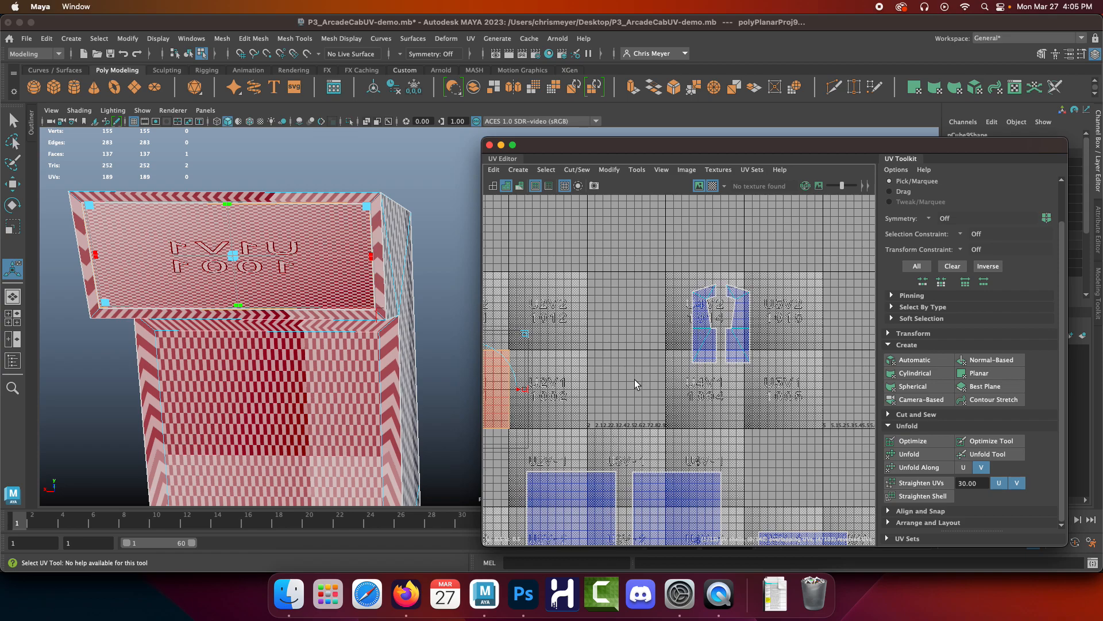
key(w)
drag(537, 395, 731, 397)
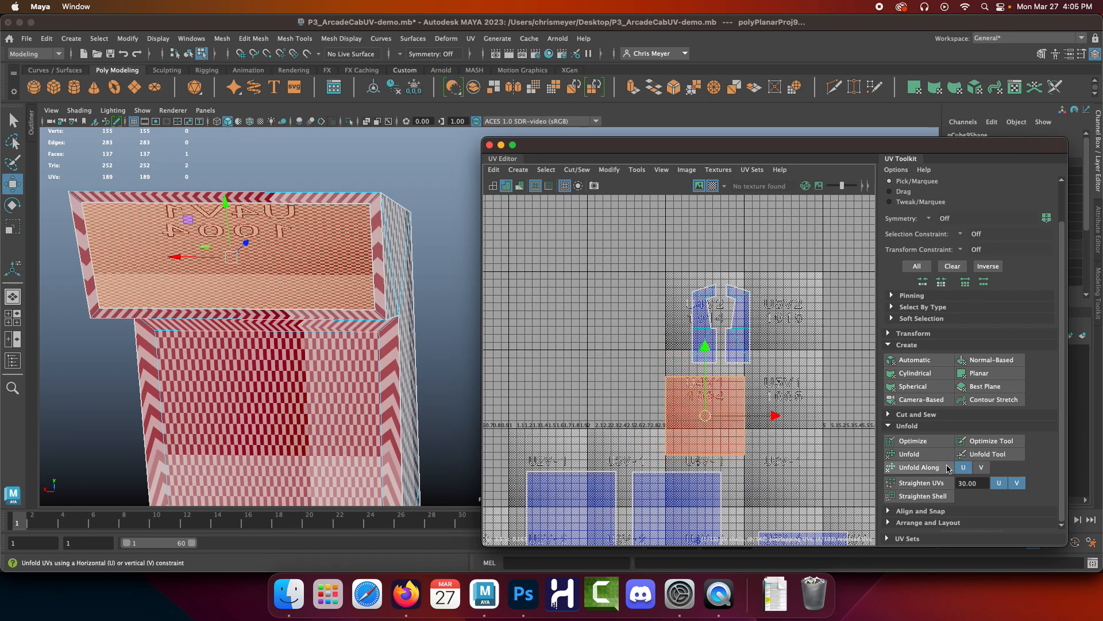
click(961, 468)
click(979, 468)
Move the marquee face's shell into the empty UV space directly above the two cabinet side shells.
drag(711, 415, 707, 227)
alt+middle_drag(707, 227, 700, 283)
drag(699, 284, 712, 311)
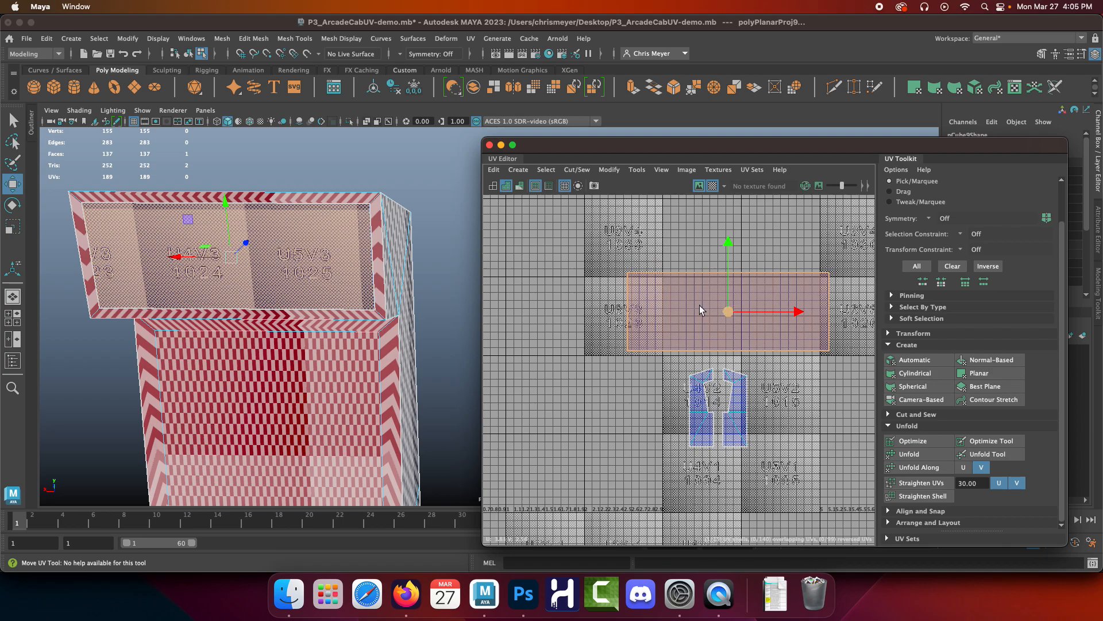
Select the four narrow border faces that frame the marquee's front face.
alt+middle_drag(285, 257, 274, 286)
click(321, 228)
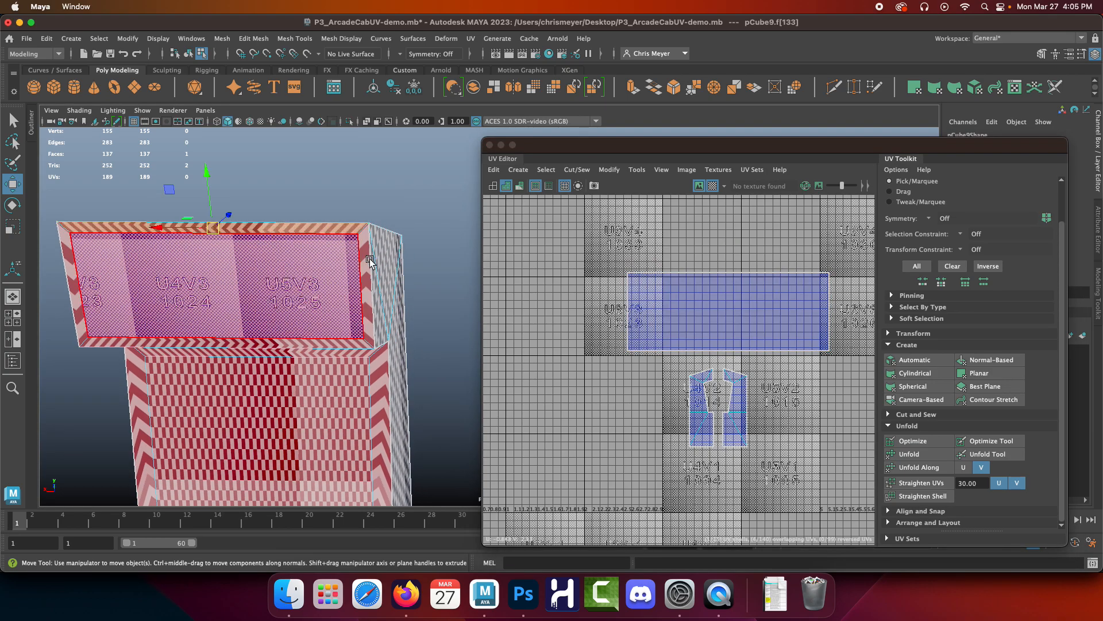
shift+click(364, 275)
shift+click(230, 339)
shift+click(76, 299)
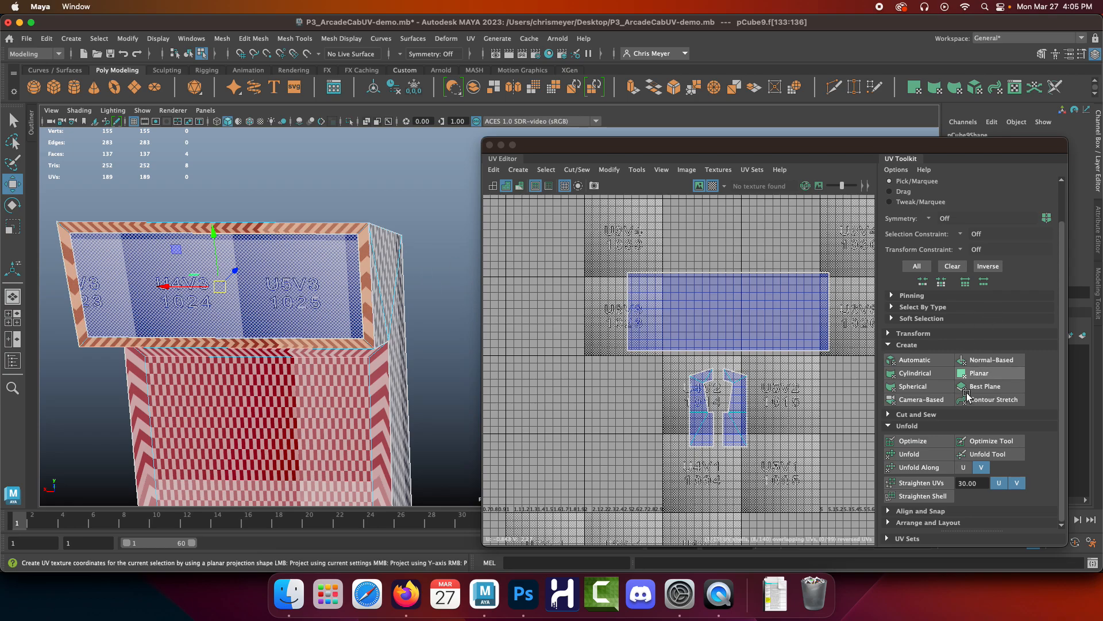
Planar-map the marquee border from the Z axis, unfold it along U and place its shell directly above the marquee face's shell.
click(983, 377)
drag(579, 454, 818, 464)
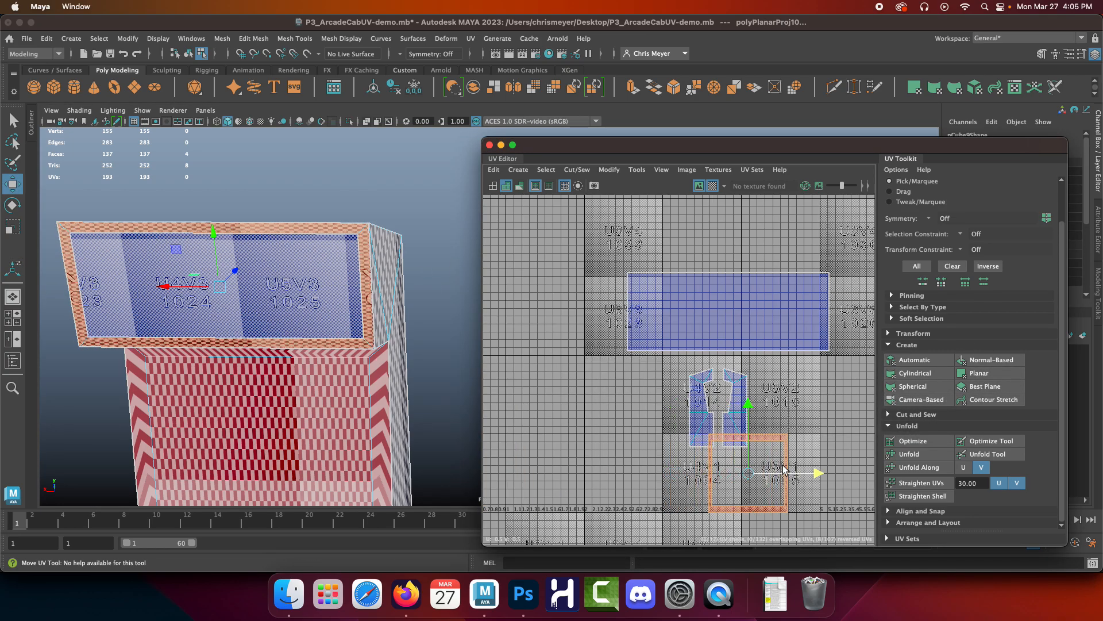
click(914, 470)
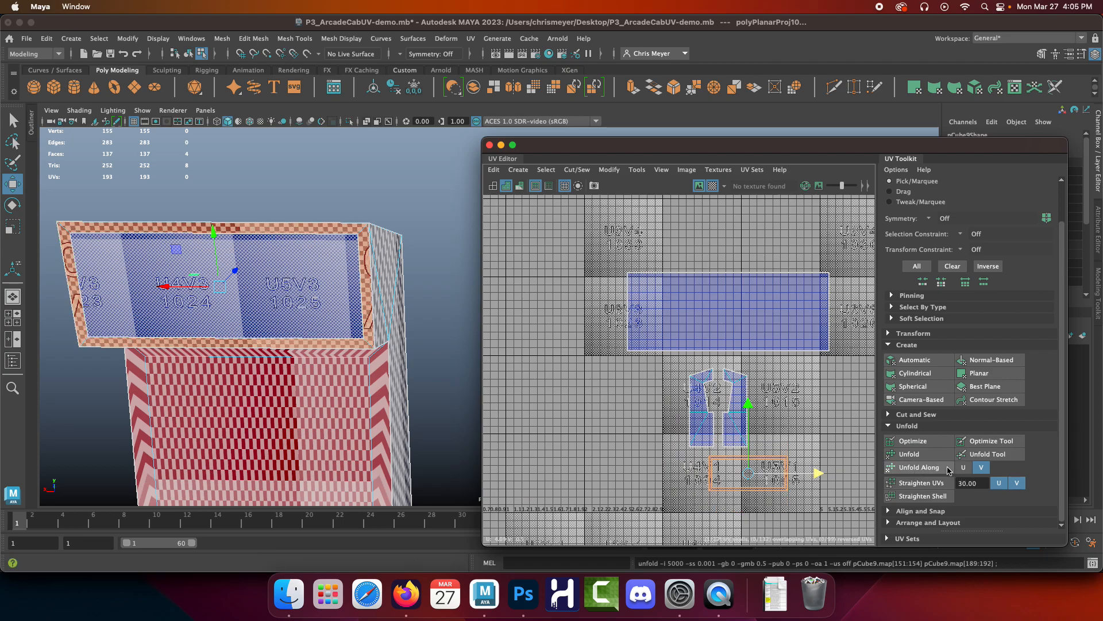
click(979, 468)
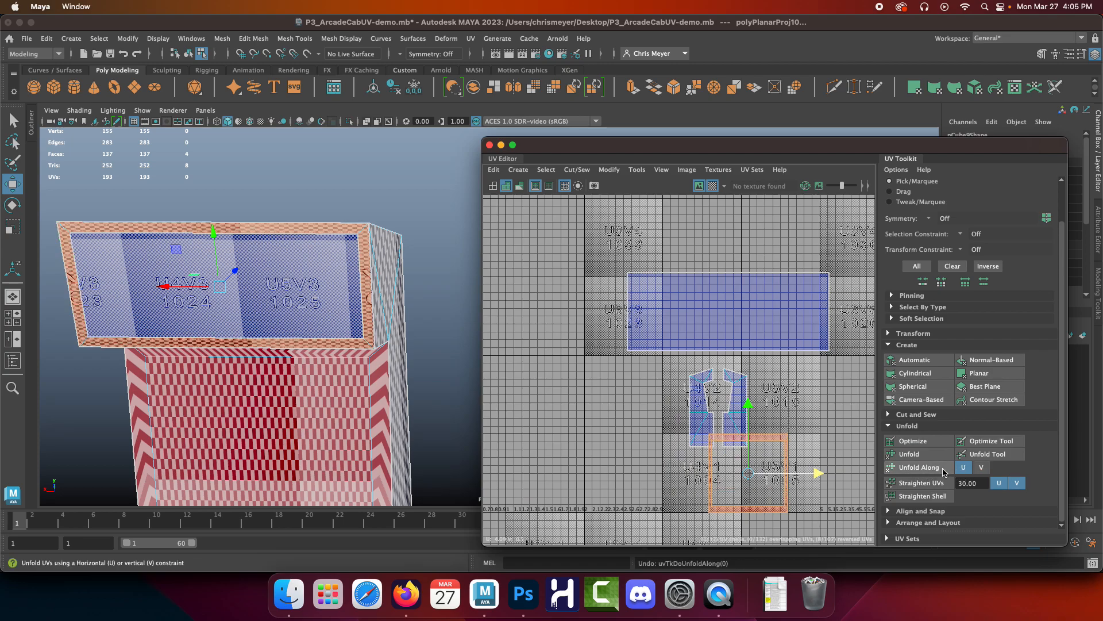
drag(750, 475, 726, 228)
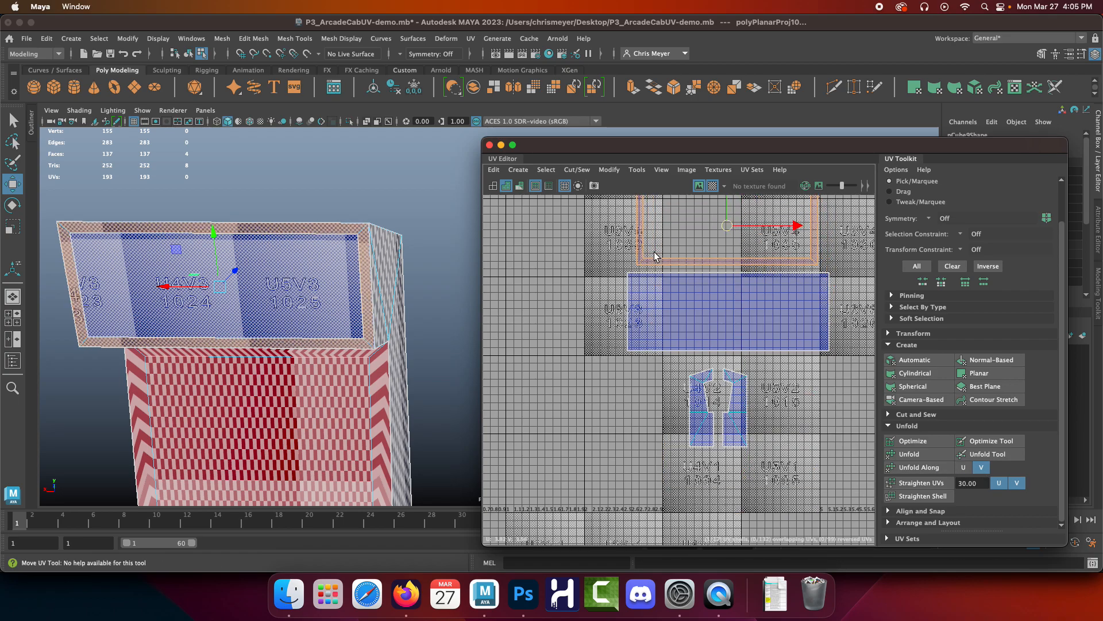
Planar-map the screen face below the marquee from the Z axis, move its shell right of the side shells and unfold it along U.
alt+drag(245, 382, 250, 239)
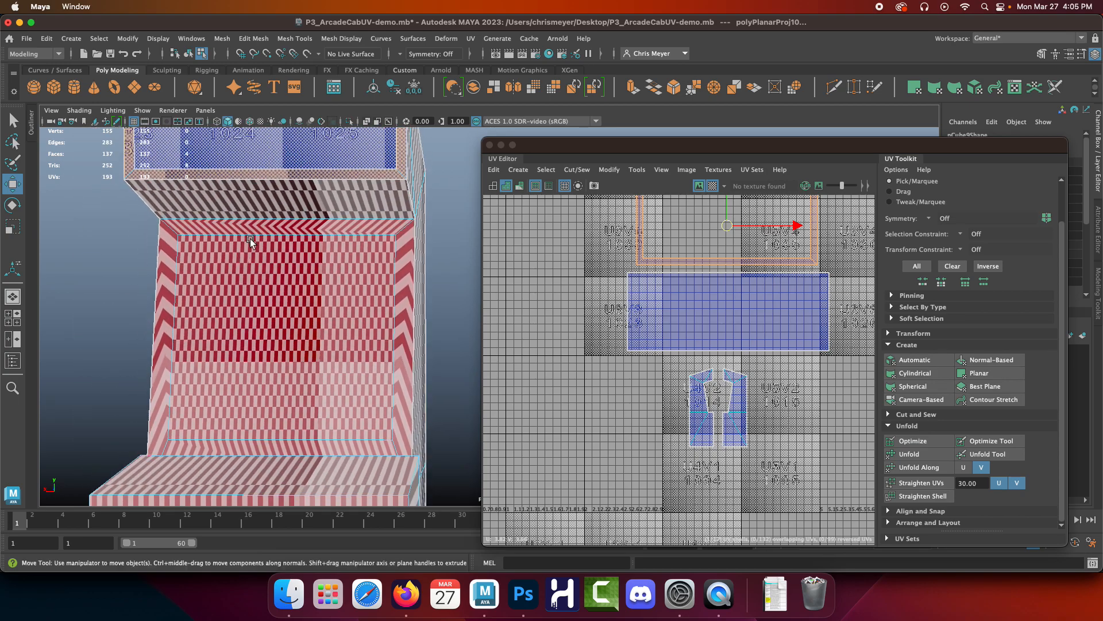
click(265, 199)
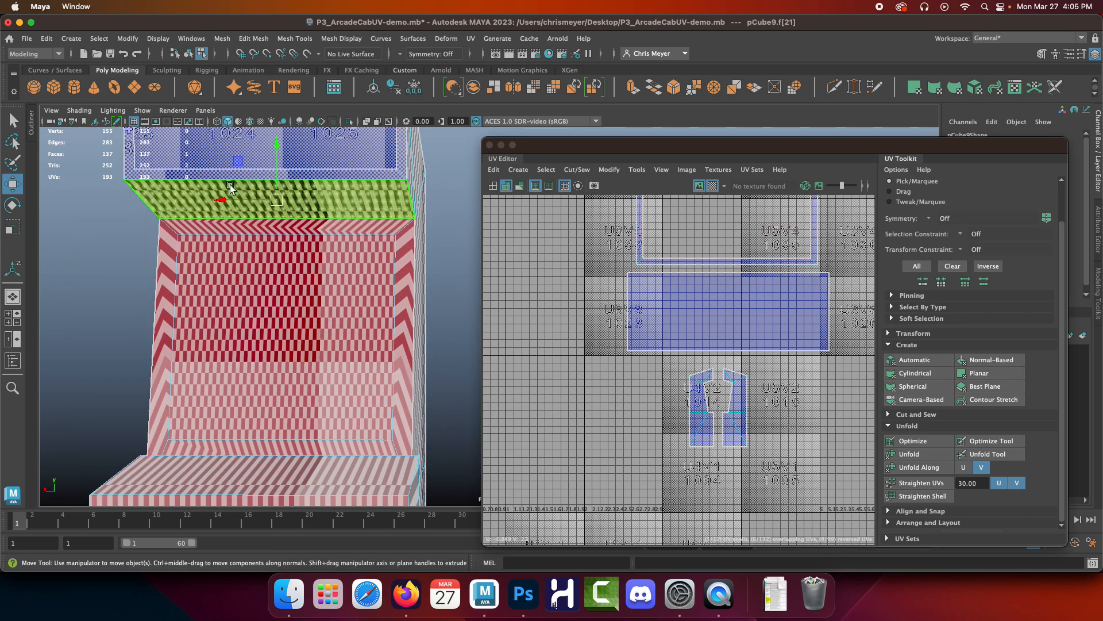
click(203, 289)
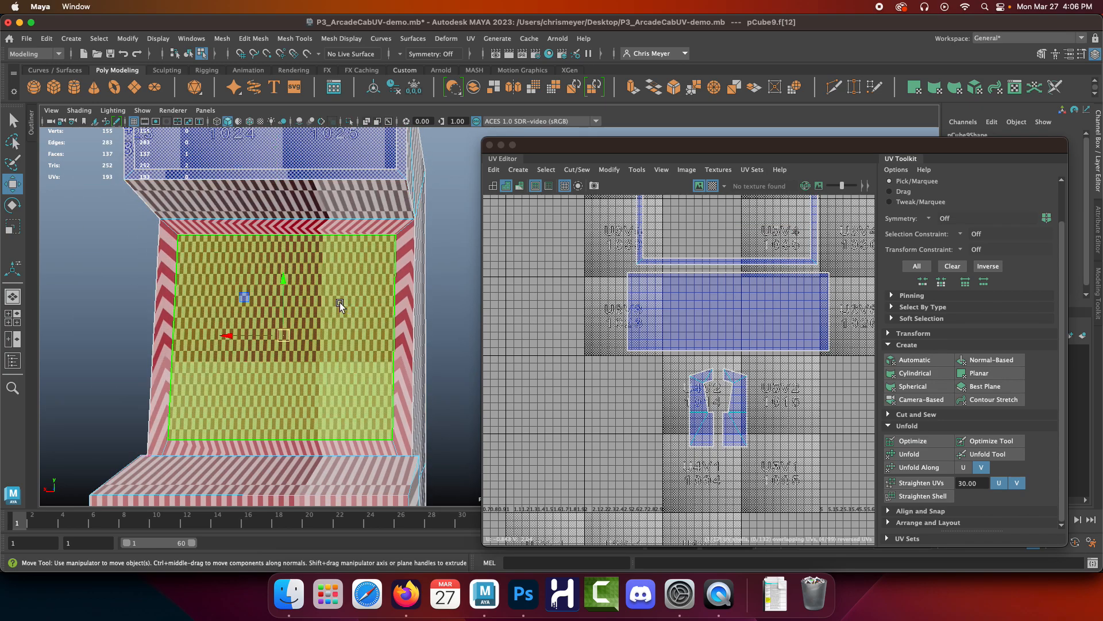
click(977, 373)
scroll(573, 472, down, 3)
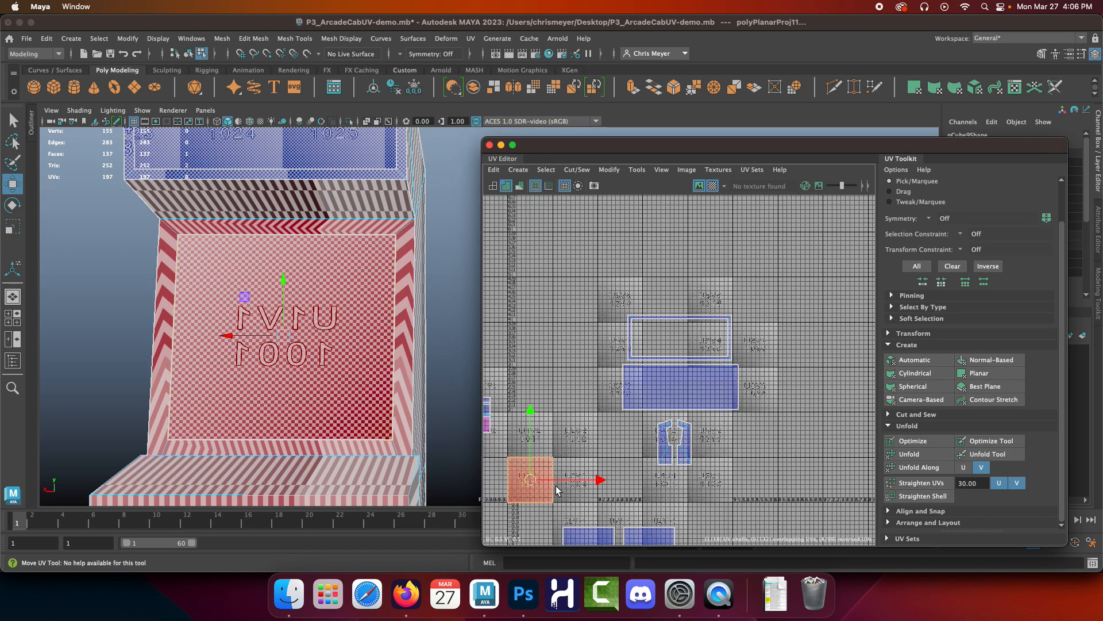
drag(558, 490, 811, 456)
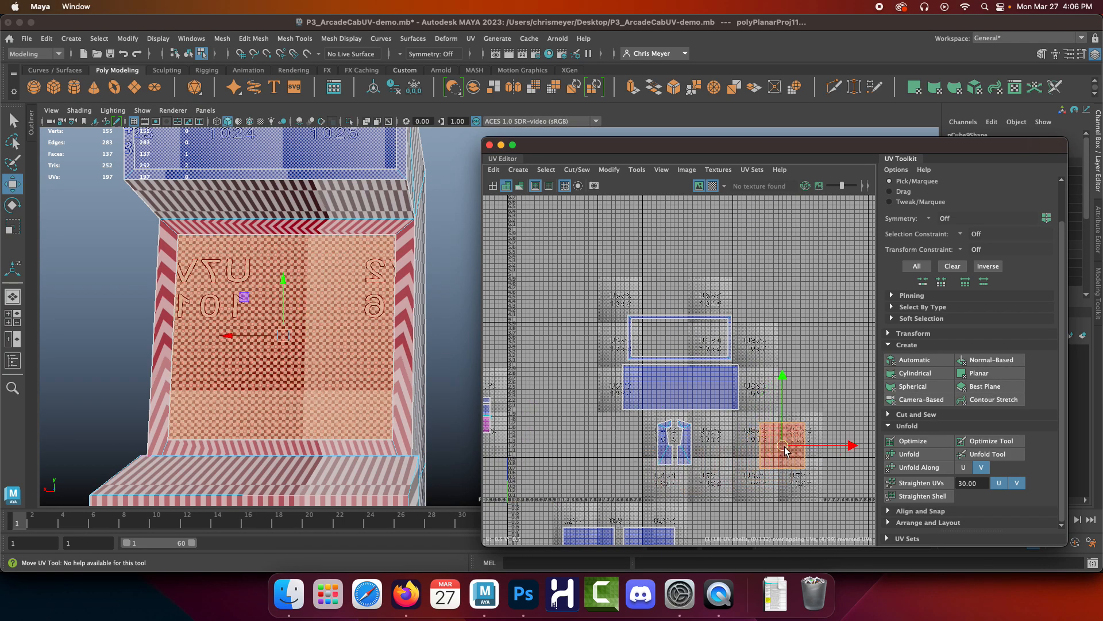
click(947, 469)
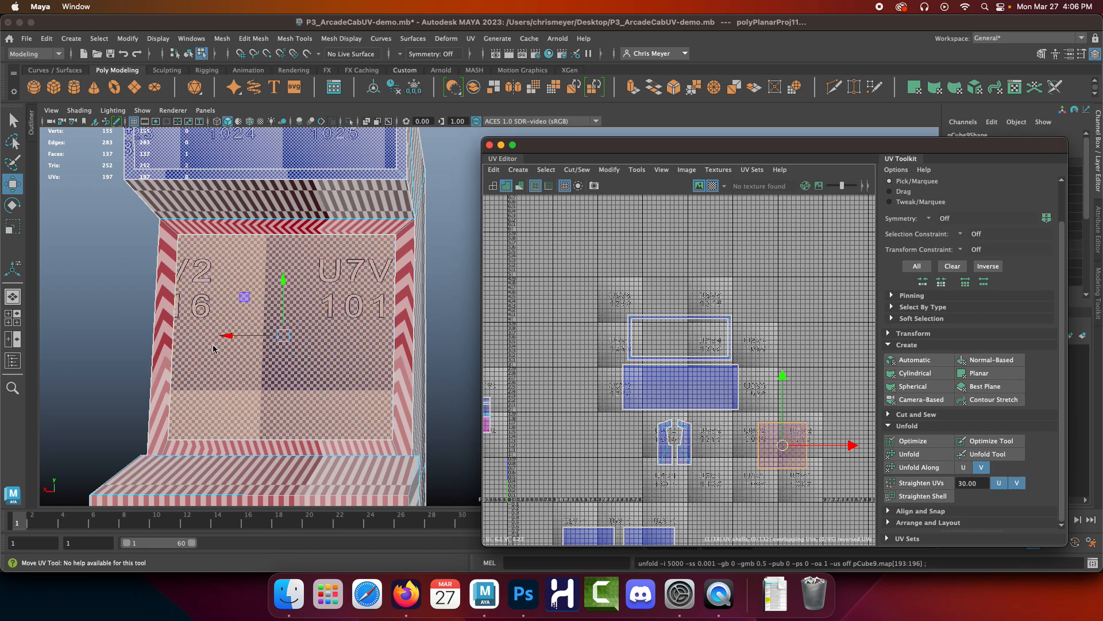
Select the four narrow border faces that frame the cabinet's screen face.
right_drag(167, 223, 166, 251)
click(166, 252)
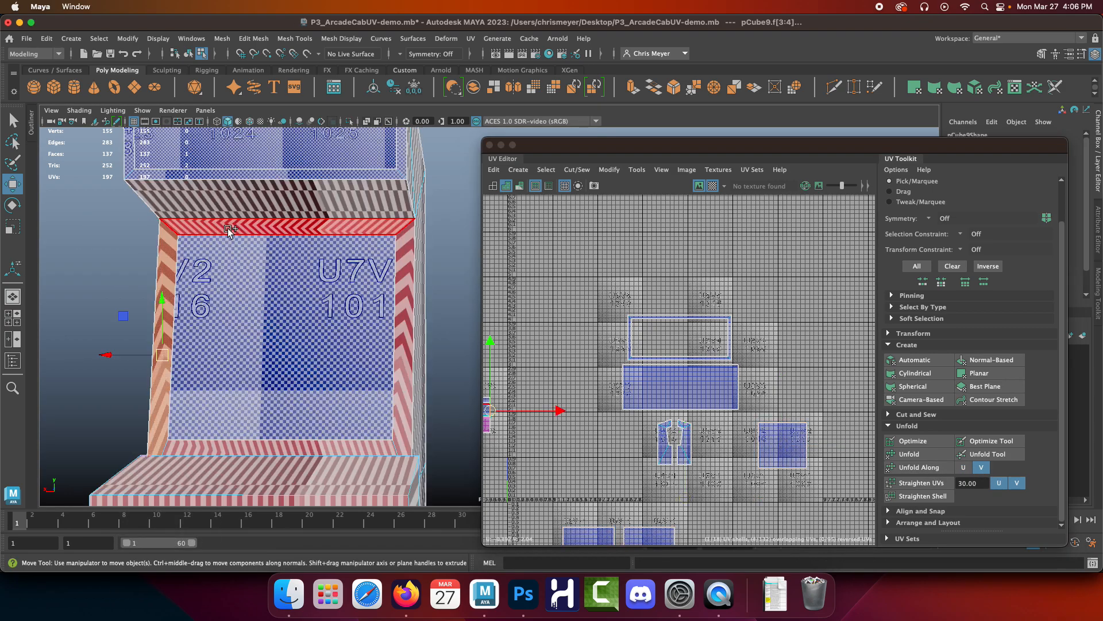
shift+click(322, 231)
shift+click(408, 279)
shift+click(357, 444)
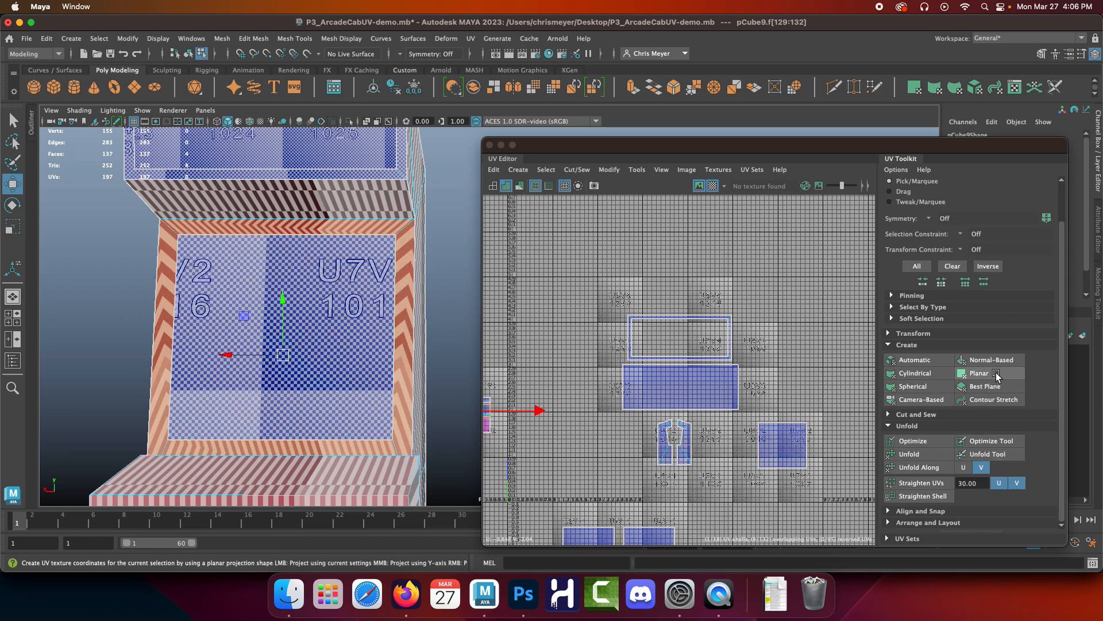
Planar-map the screen border faces from the Z axis, place their shell directly below the screen's shell and unfold it along V.
click(979, 373)
key(w)
drag(531, 480, 787, 502)
click(981, 467)
click(644, 372)
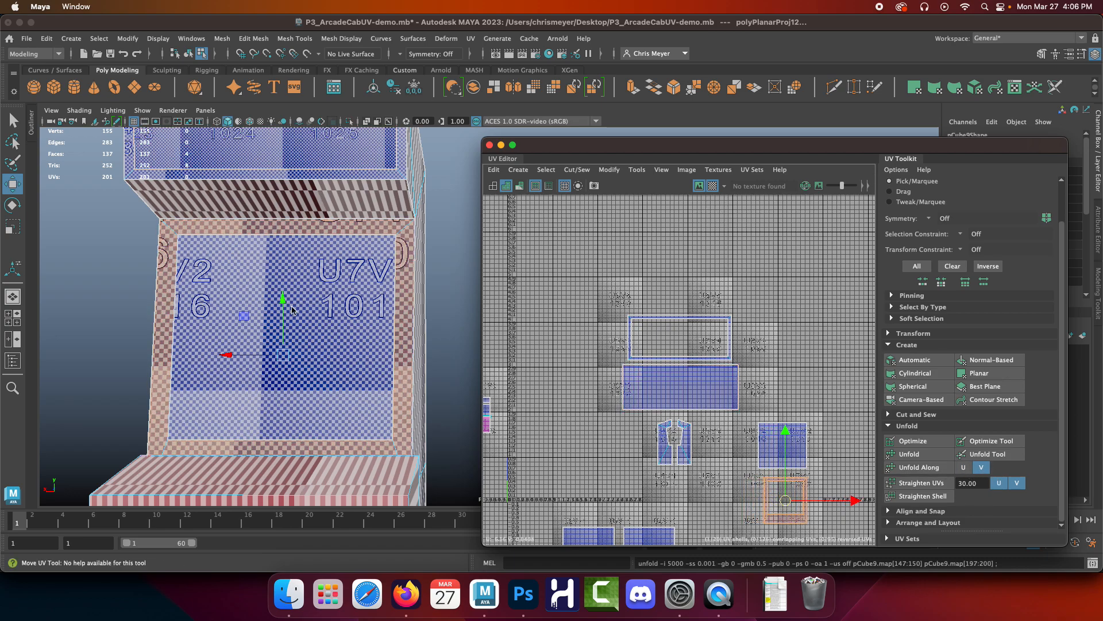
Select the rear and front faces of the control deck that projects below the screen.
scroll(262, 303, down, 4)
alt+middle_drag(342, 348, 308, 256)
alt+drag(308, 257, 312, 345)
alt+middle_drag(312, 345, 293, 258)
scroll(277, 300, up, 5)
alt+drag(277, 299, 261, 305)
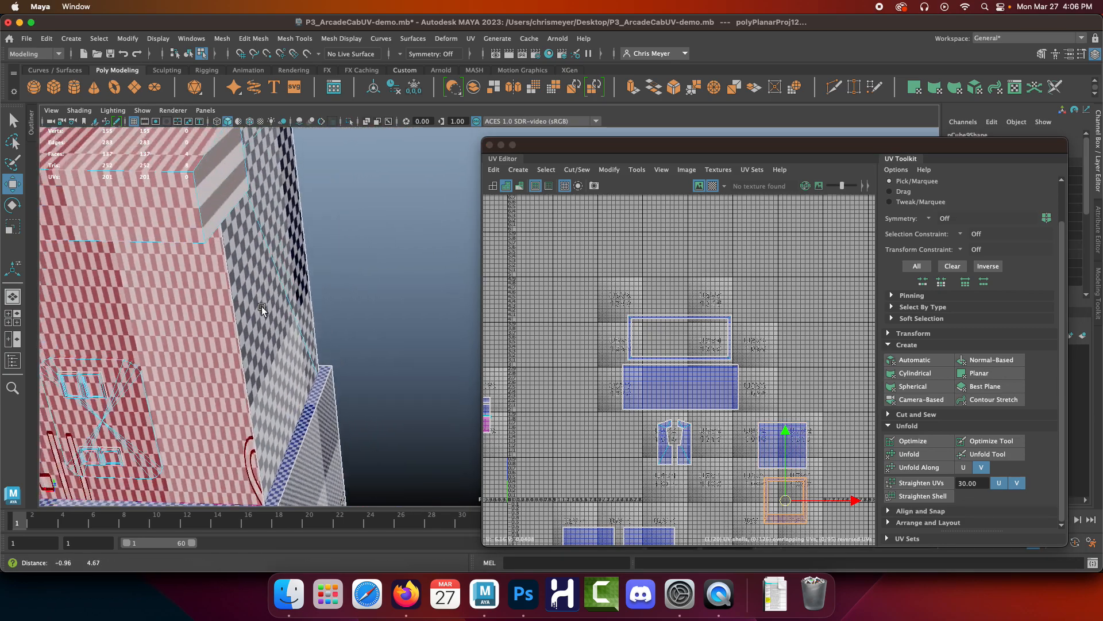
alt+middle_drag(218, 236, 246, 295)
alt+drag(272, 264, 150, 272)
alt+middle_drag(151, 273, 307, 278)
scroll(307, 278, down, 4)
alt+drag(307, 278, 221, 274)
alt+middle_drag(222, 274, 295, 340)
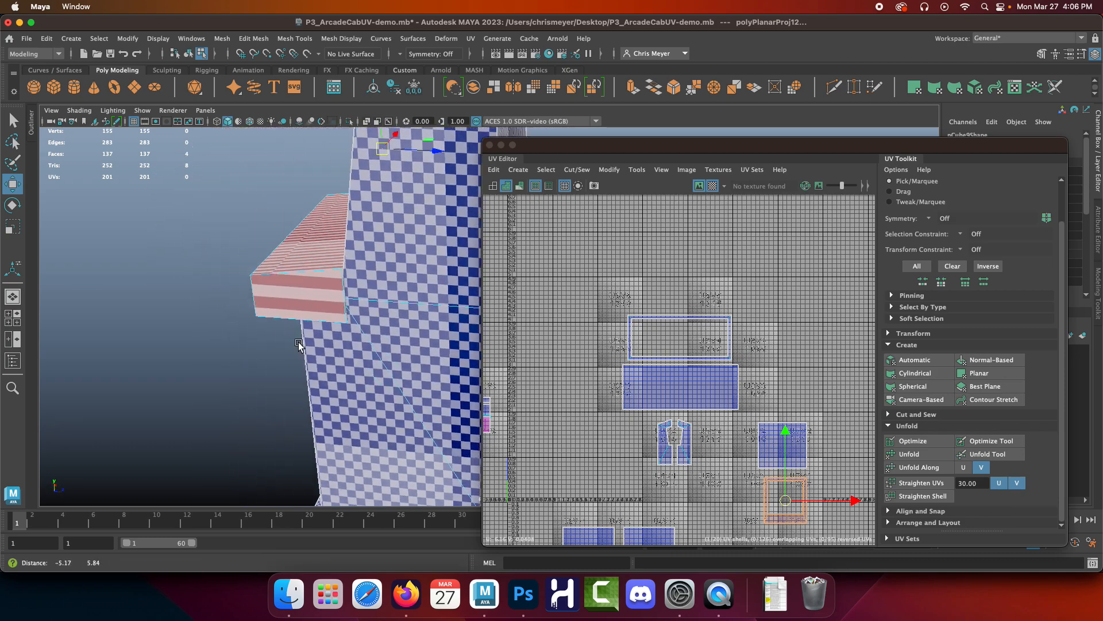
alt+right_drag(294, 340, 387, 362)
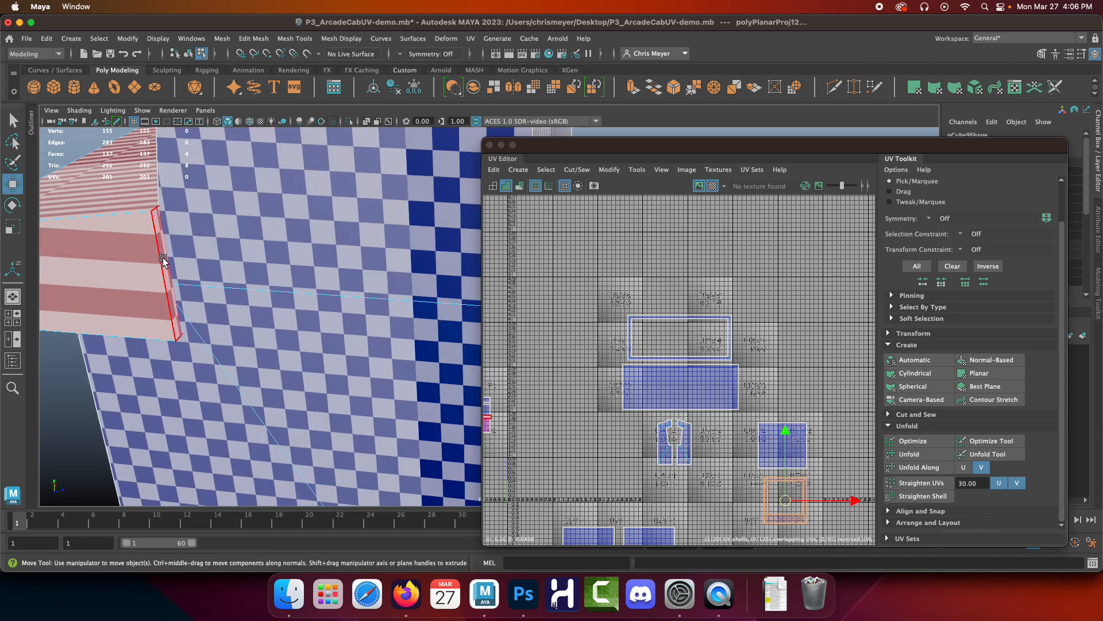
click(163, 259)
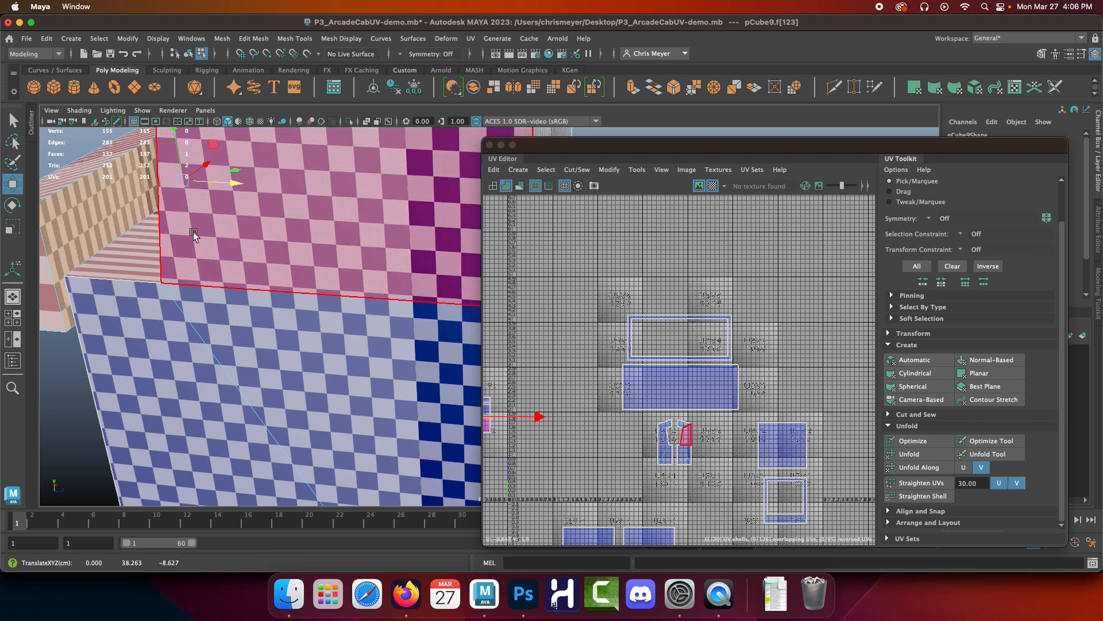
alt+drag(196, 237, 289, 264)
shift+click(205, 324)
alt+drag(238, 313, 276, 300)
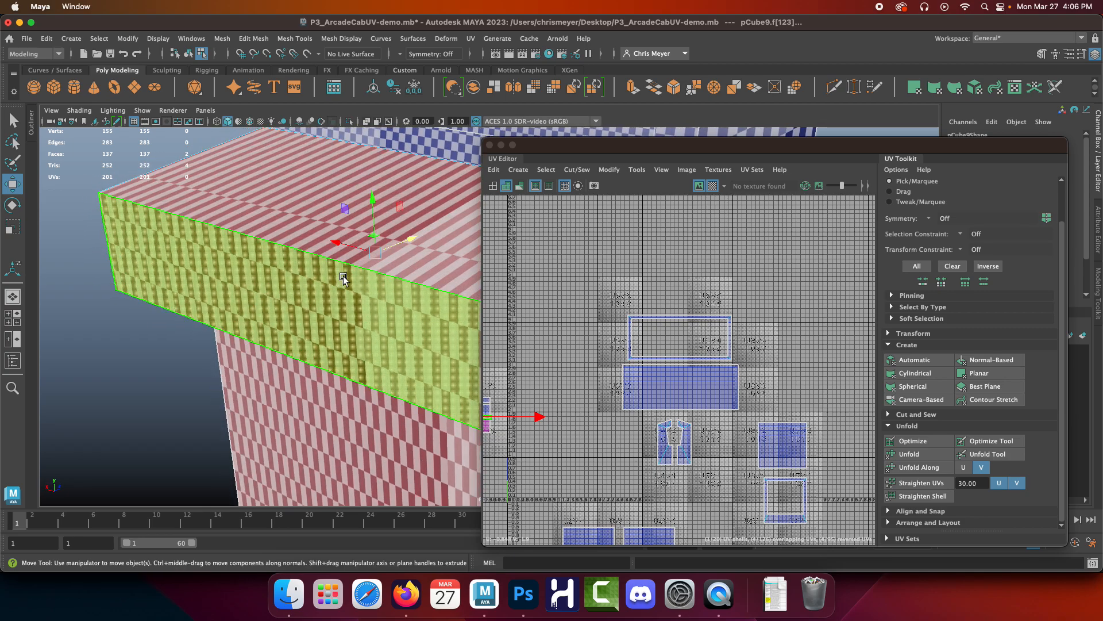
Planar-map the deck's front and rear faces from the Z axis, unfold them along U and stack the front shell below the rear one.
click(996, 374)
click(529, 475)
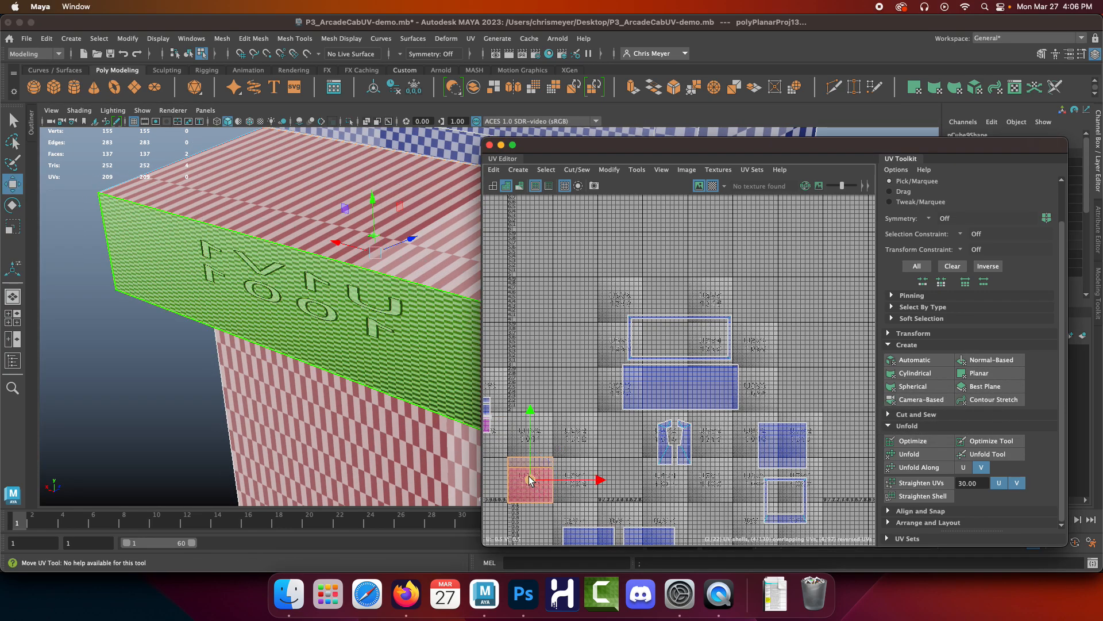
alt+middle_drag(528, 479, 800, 265)
drag(801, 265, 688, 321)
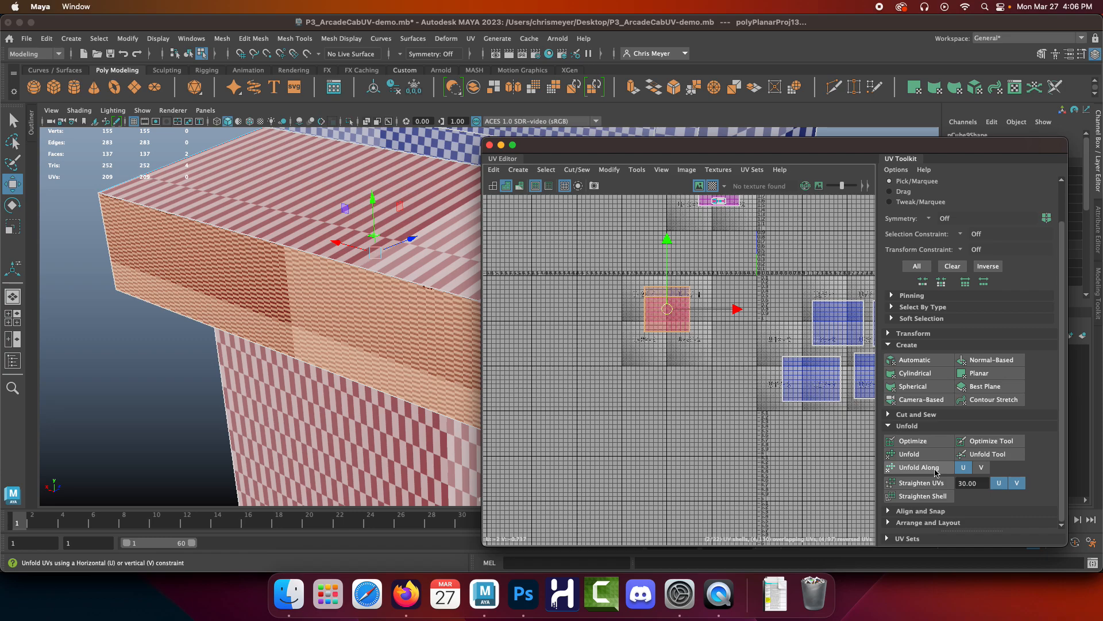
click(964, 467)
click(941, 470)
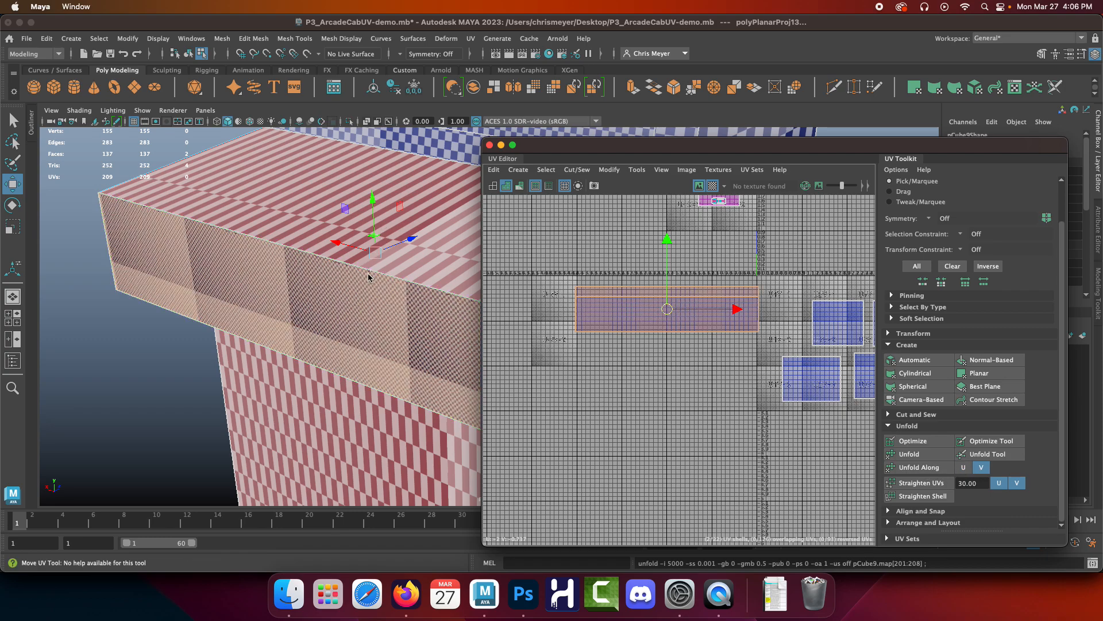
click(701, 330)
drag(668, 242, 670, 283)
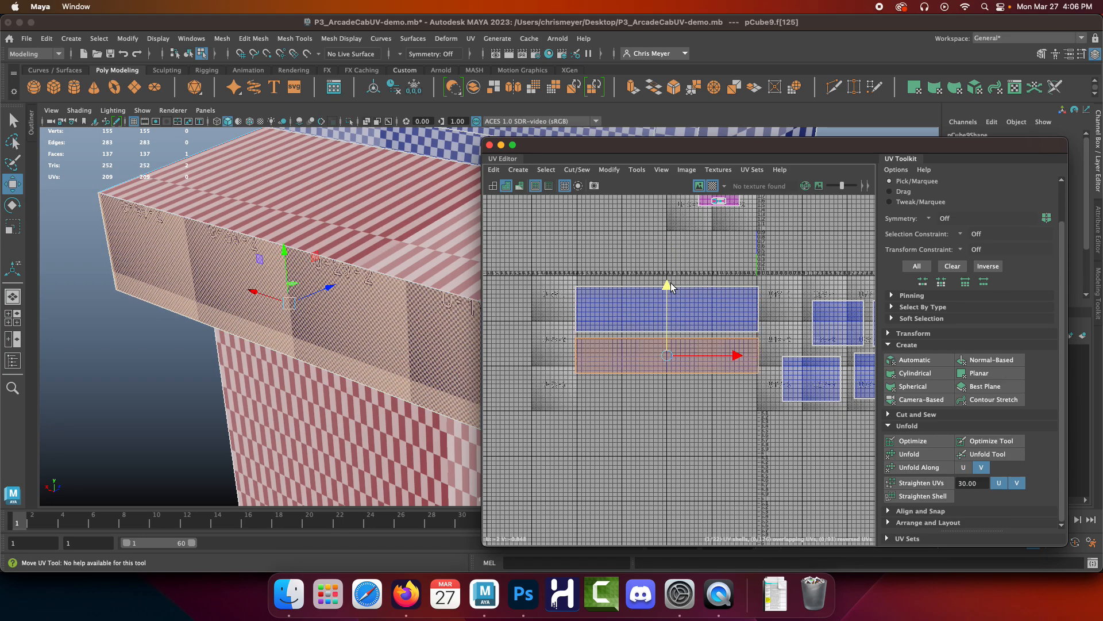
Select the two side faces of the control deck.
alt+drag(400, 223, 387, 446)
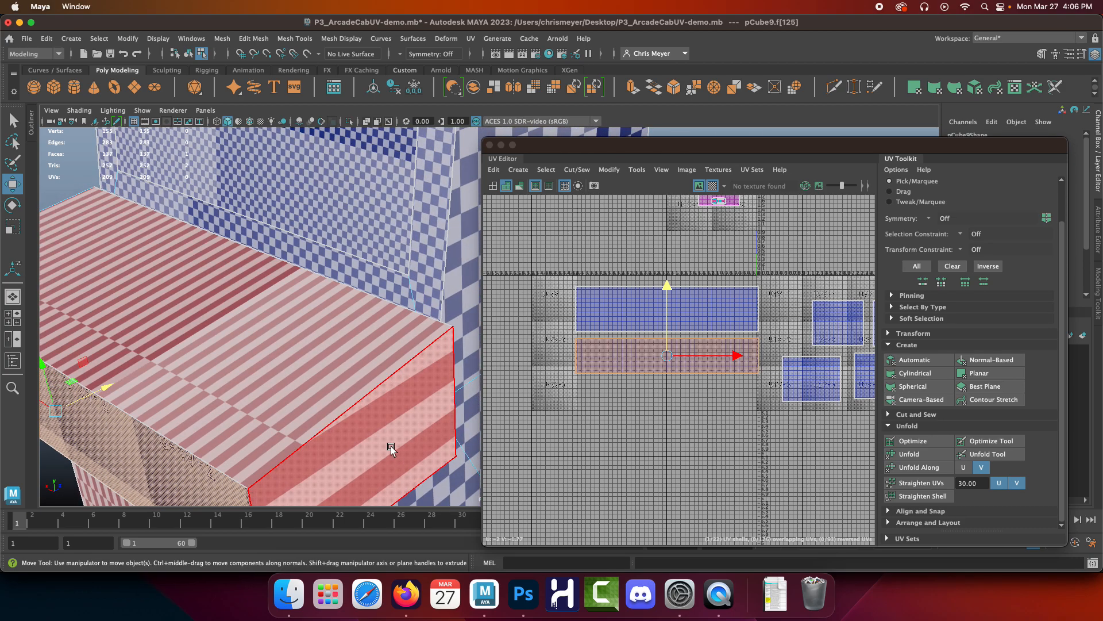
click(185, 317)
alt+drag(186, 317, 306, 325)
shift+click(383, 262)
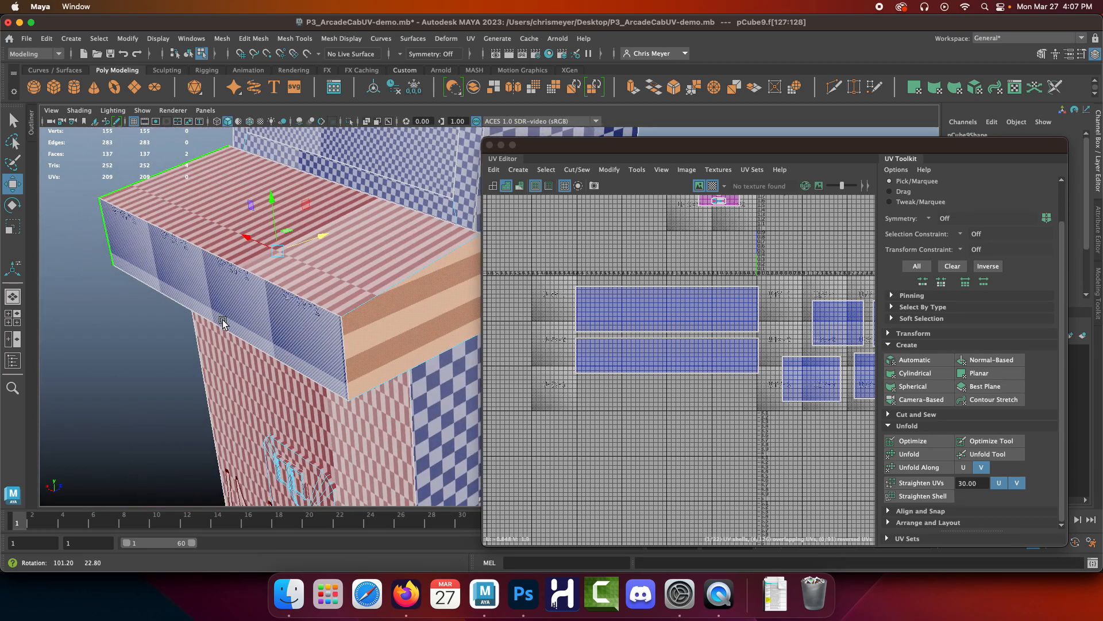
Planar-map the deck's side faces from the X axis, unfold them along U and arrange them side by side below the deck's front shell.
click(987, 376)
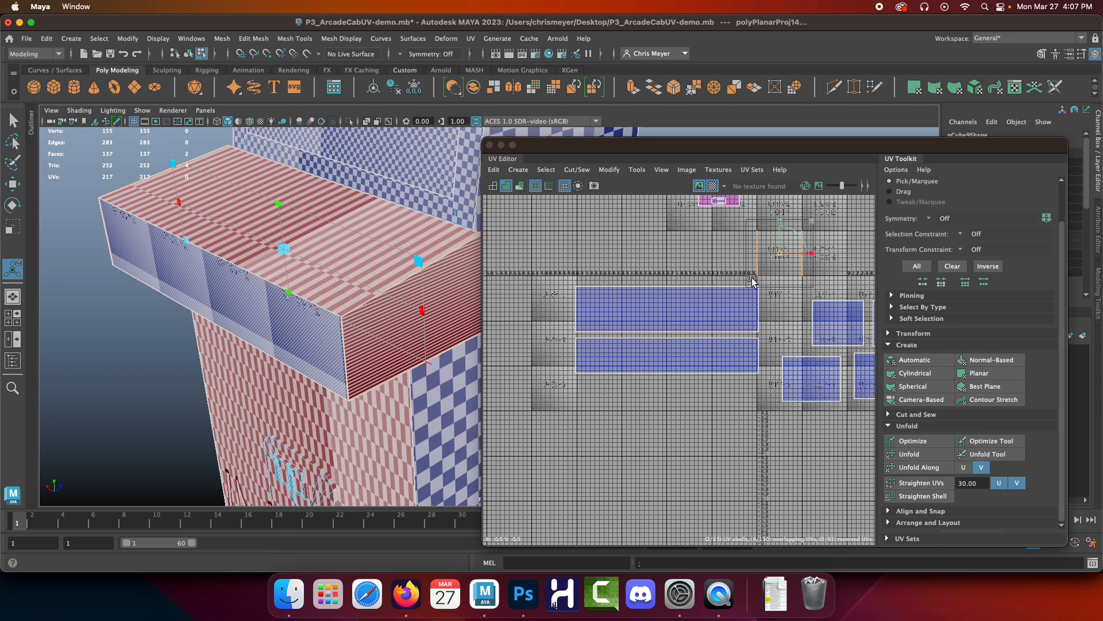
click(980, 372)
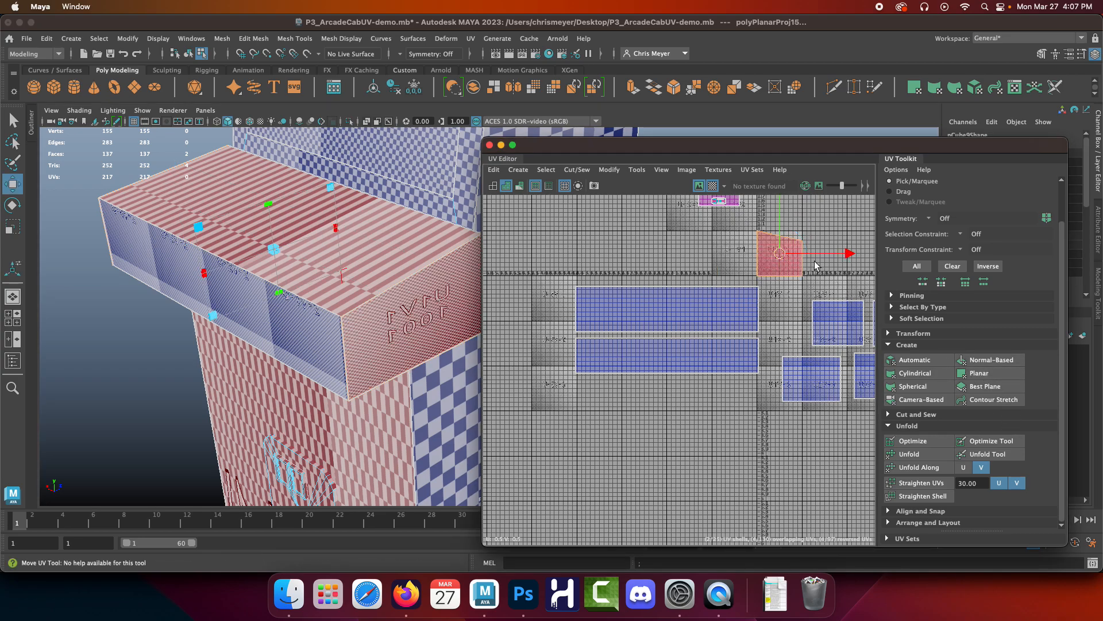
drag(781, 255, 612, 403)
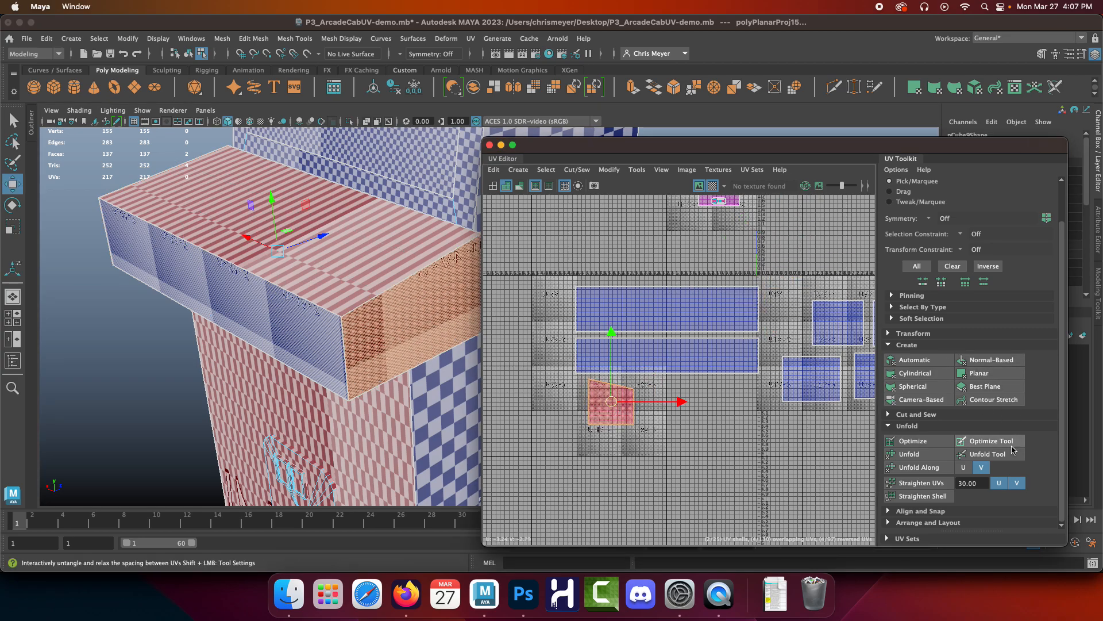
click(940, 470)
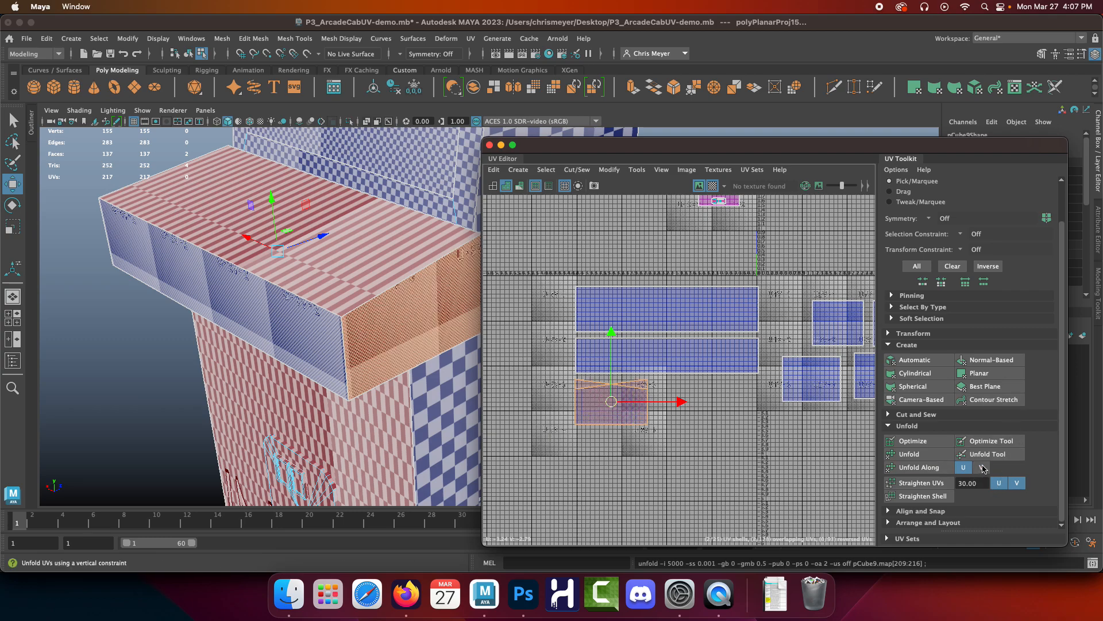
click(628, 394)
drag(612, 401, 701, 404)
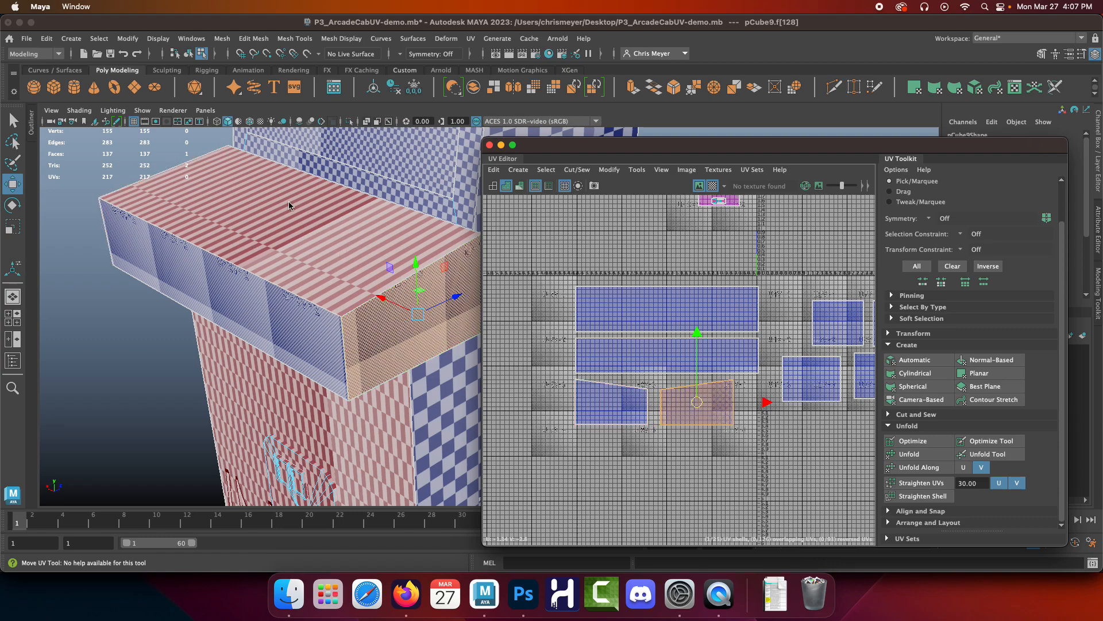
right_drag(262, 239, 258, 222)
click(264, 215)
alt+drag(311, 338, 318, 249)
shift+click(319, 249)
Select the large front panel face surrounding the coin door below the control deck.
alt+middle_drag(342, 358, 276, 275)
alt+drag(276, 274, 308, 388)
alt+middle_drag(308, 388, 313, 275)
alt+right_drag(313, 276, 255, 349)
alt+middle_drag(255, 349, 364, 291)
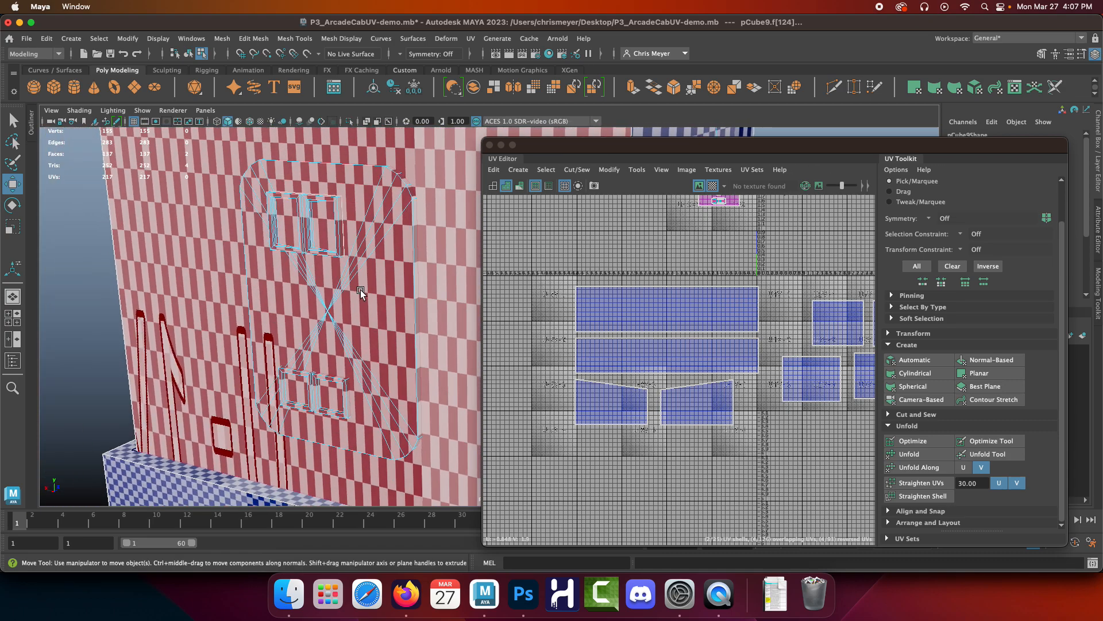
alt+right_drag(364, 292, 385, 328)
click(381, 327)
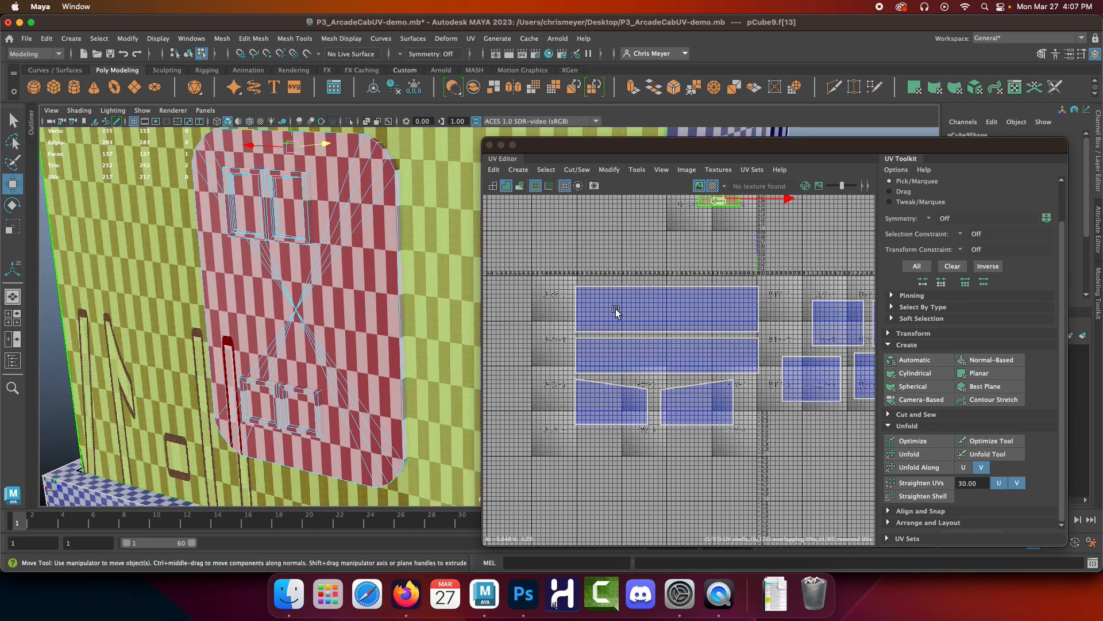
Planar-map the front panel face from the Z axis, unfold it along U and move its shell into the empty space above the deck shells.
click(979, 373)
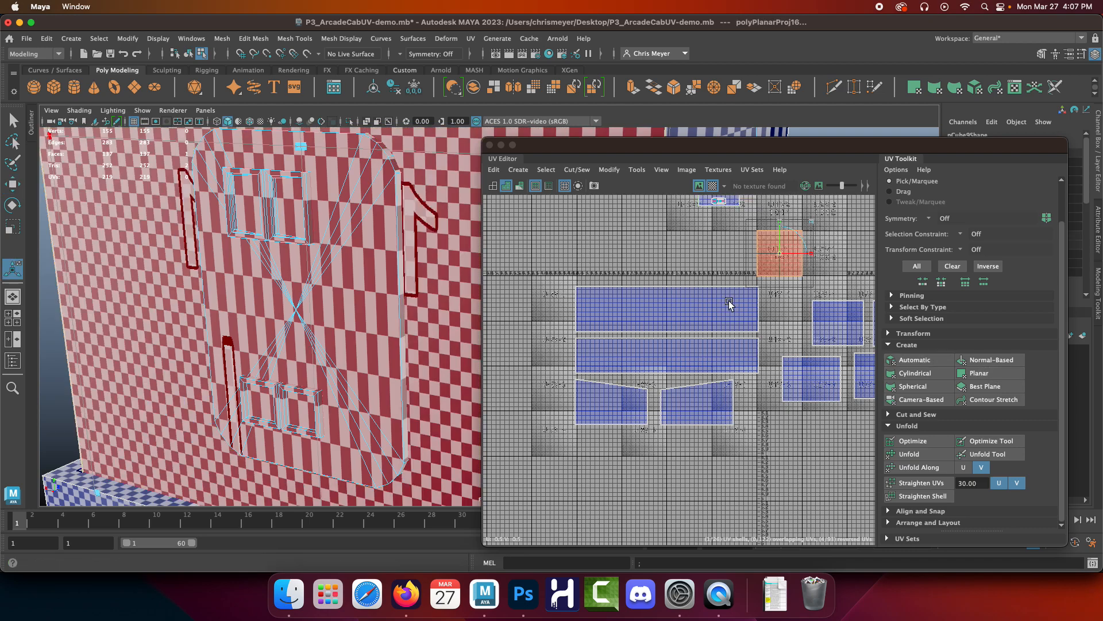
click(945, 467)
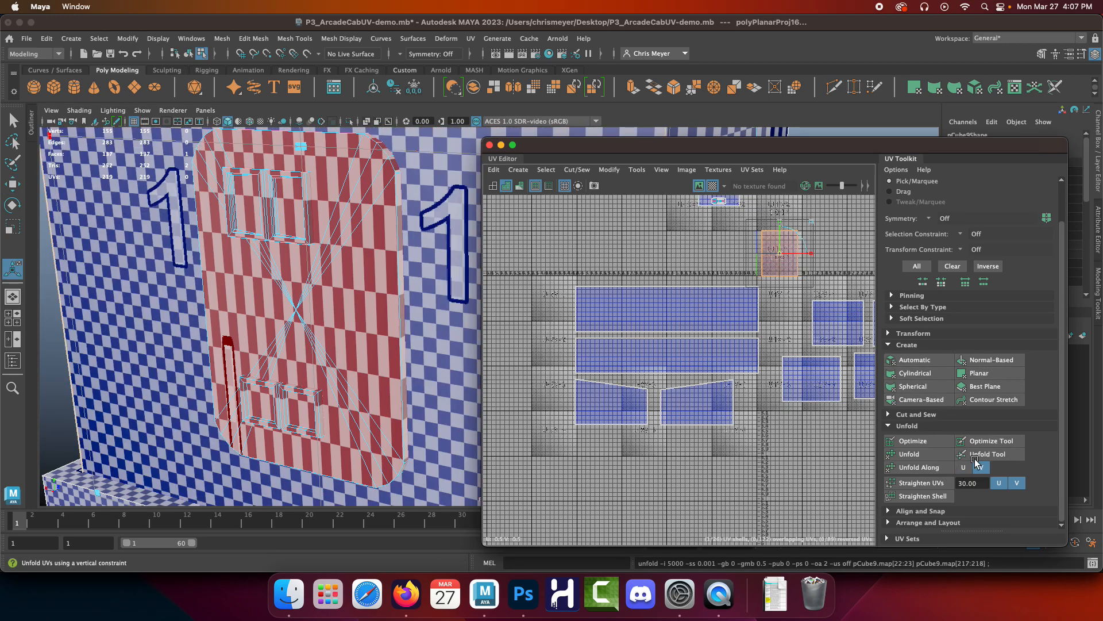
key(w)
drag(841, 249, 540, 231)
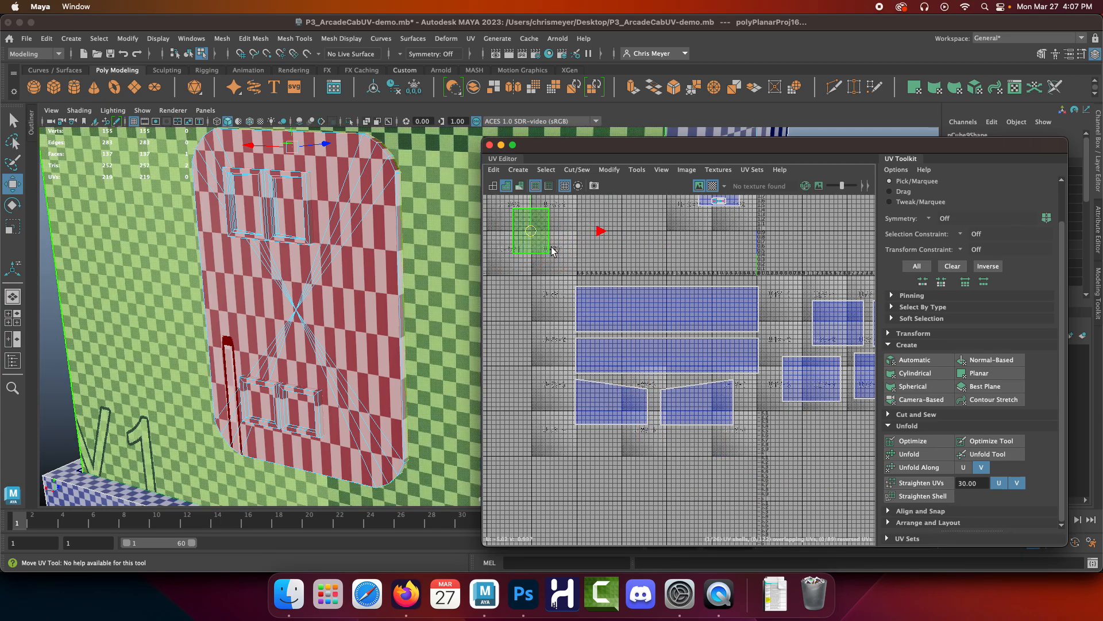
alt+middle_drag(540, 231, 607, 359)
drag(608, 359, 607, 260)
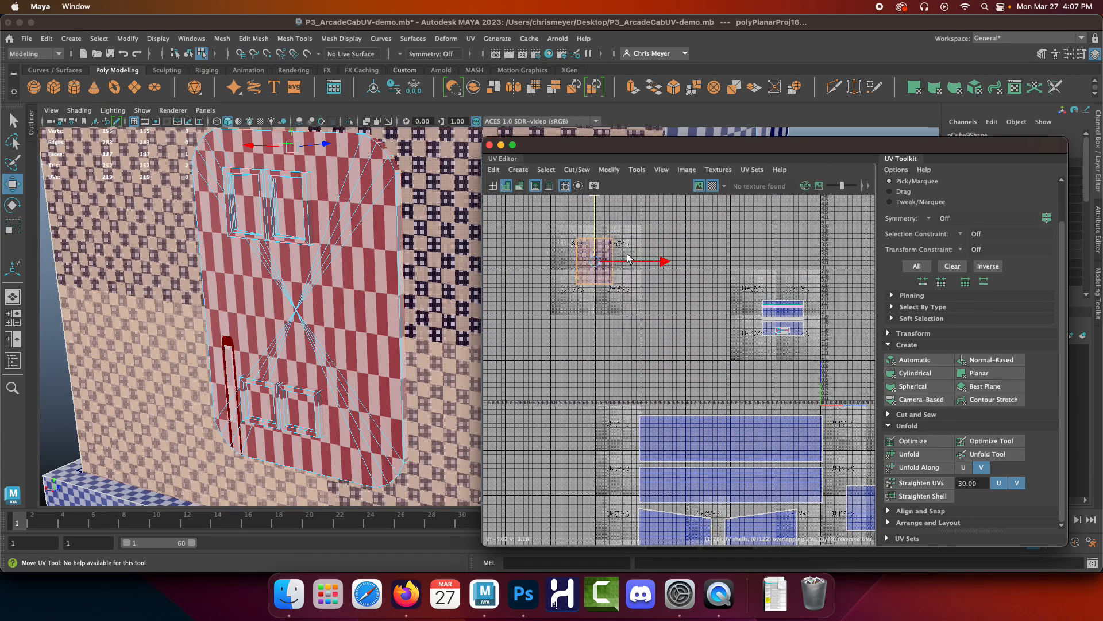
click(643, 338)
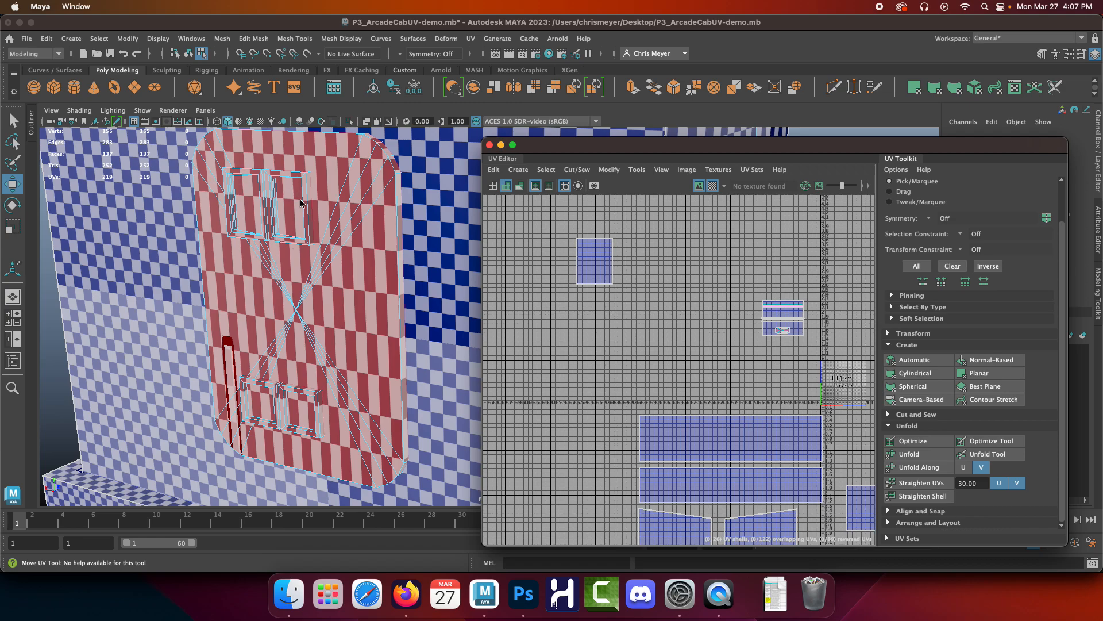
Turn off the checker map display and the UV shell shading.
alt+middle_drag(302, 203, 345, 264)
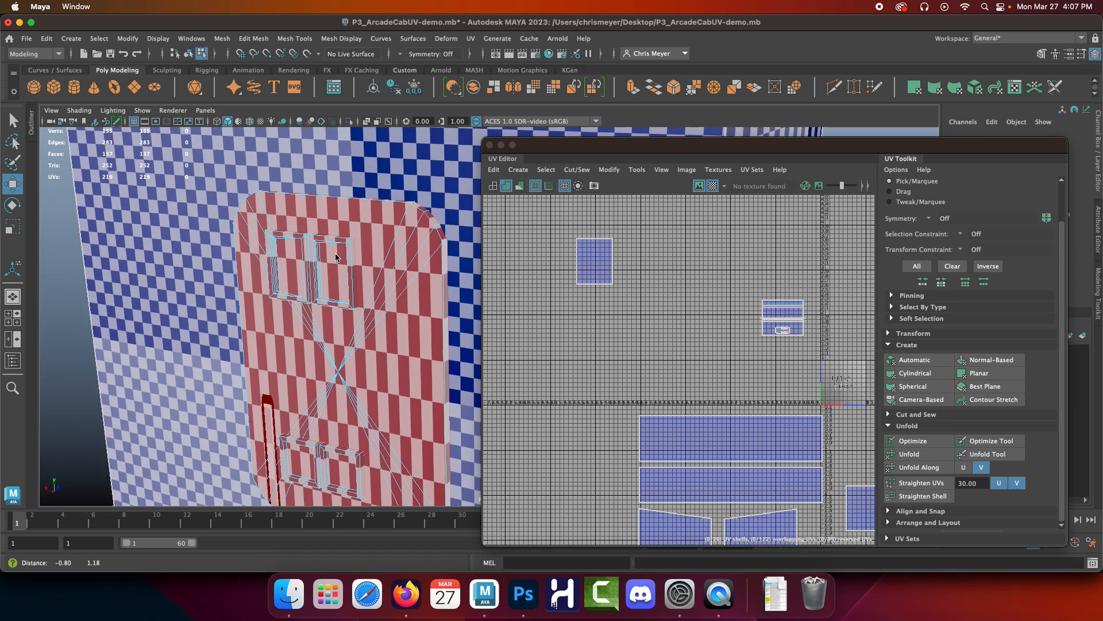
click(713, 186)
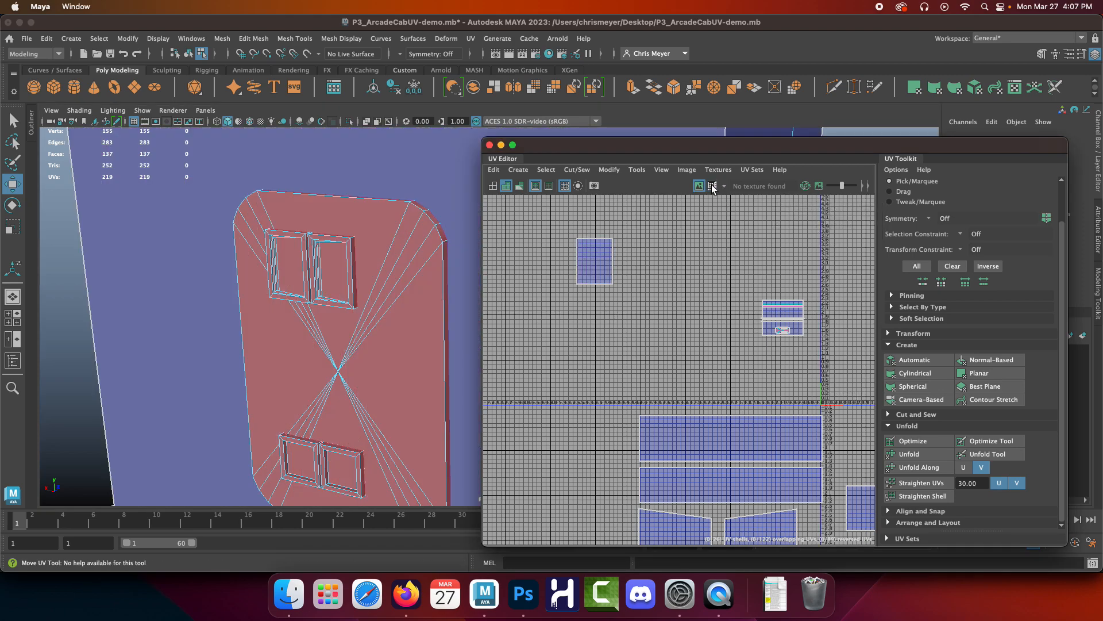
click(702, 266)
Examine the individual frame, rim and recess faces of the coin door's upper pair of framed openings.
scroll(348, 230, up, 5)
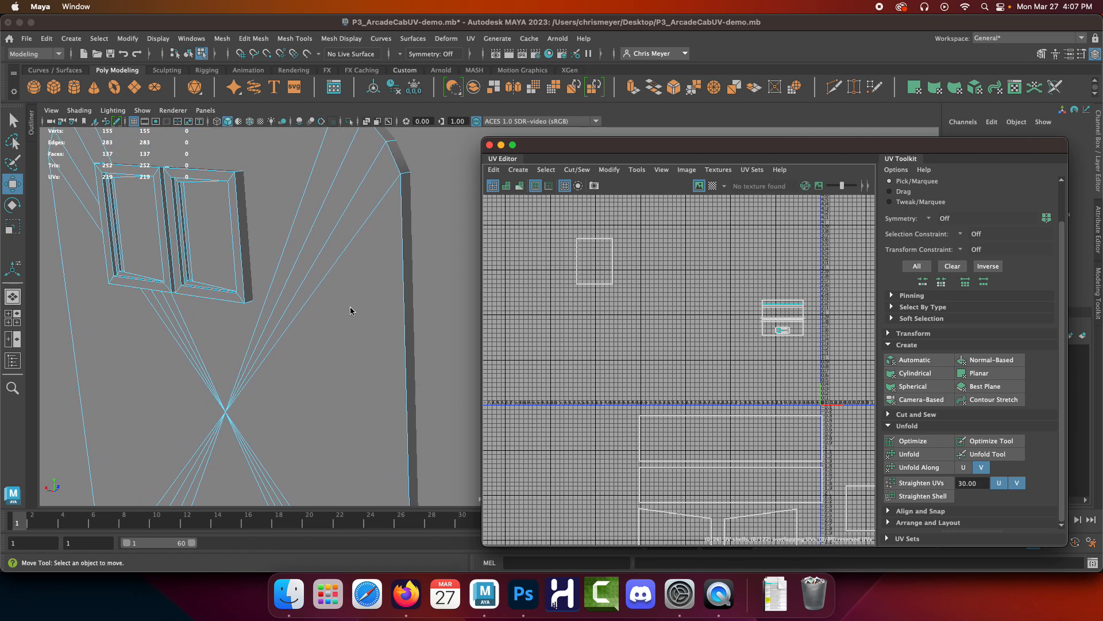
alt+middle_drag(287, 273, 355, 330)
scroll(327, 276, up, 5)
alt+middle_drag(182, 237, 278, 234)
scroll(270, 226, up, 1)
scroll(271, 225, up, 2)
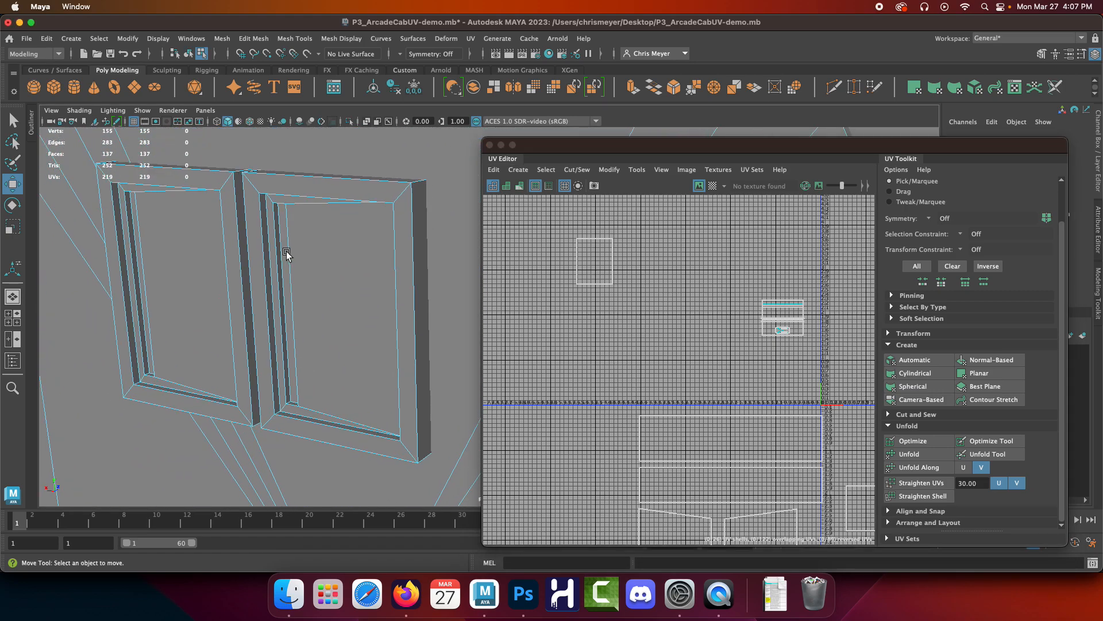
right_drag(317, 181, 318, 220)
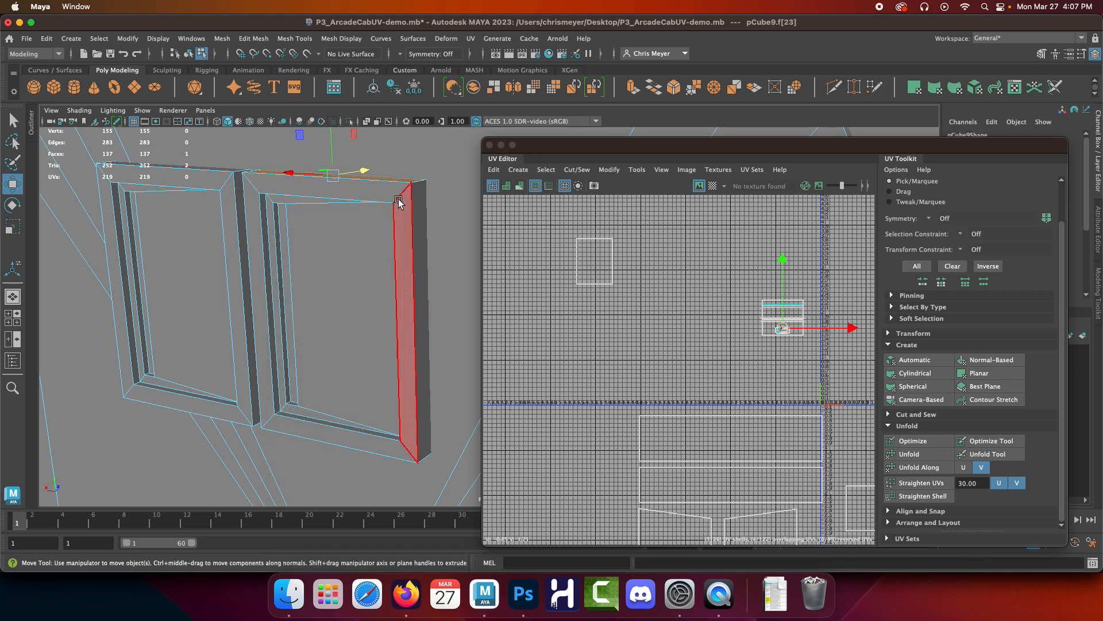
click(419, 224)
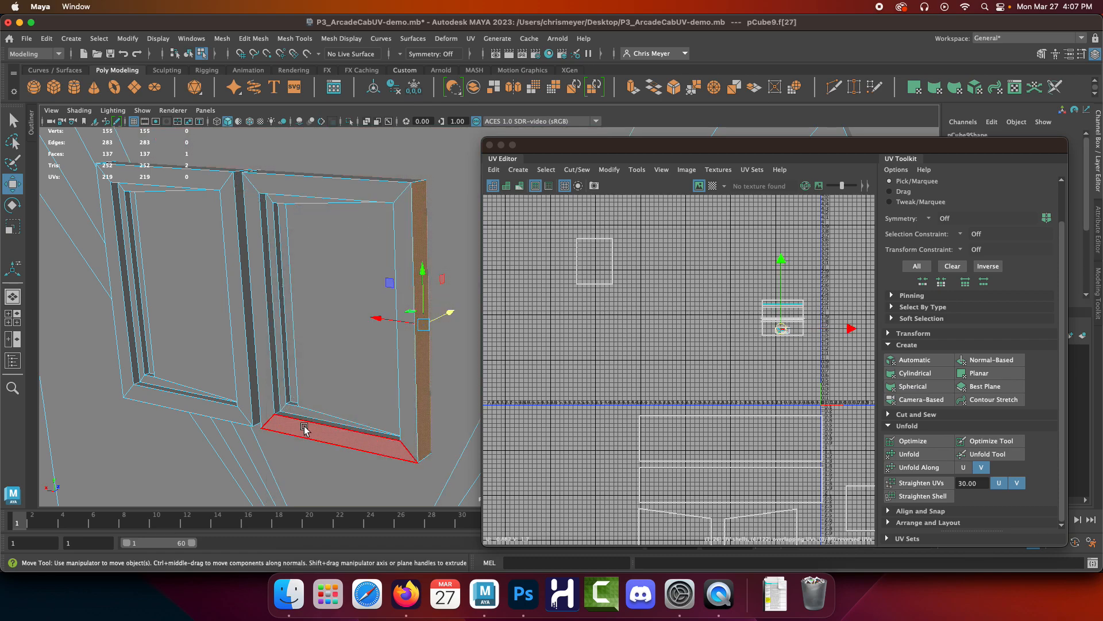
click(273, 384)
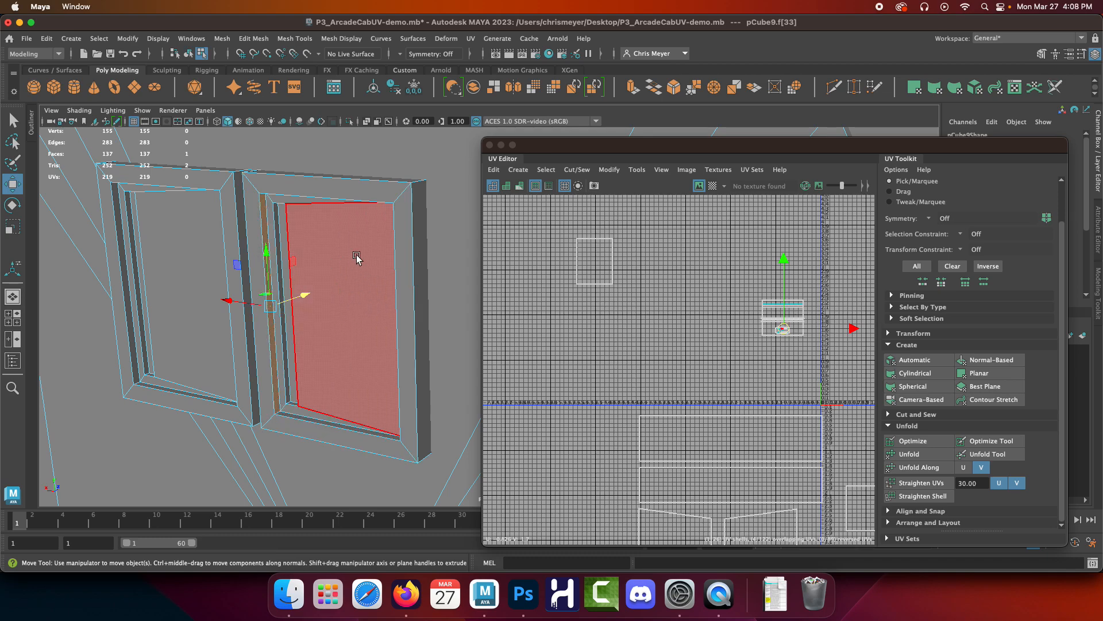
click(331, 239)
click(272, 228)
click(285, 225)
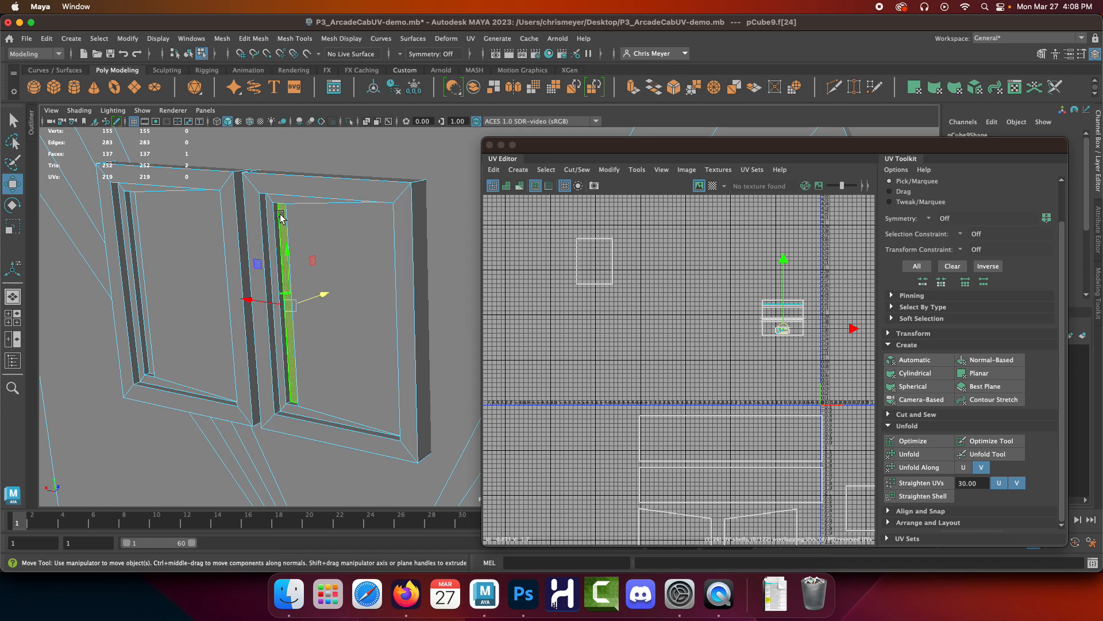
click(139, 273)
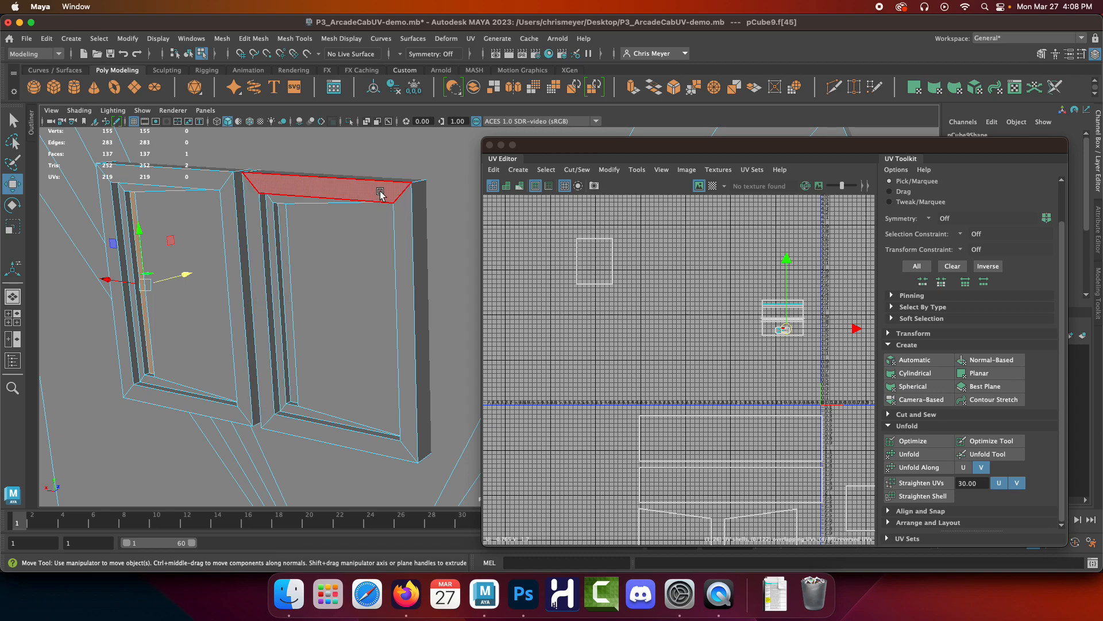
click(350, 291)
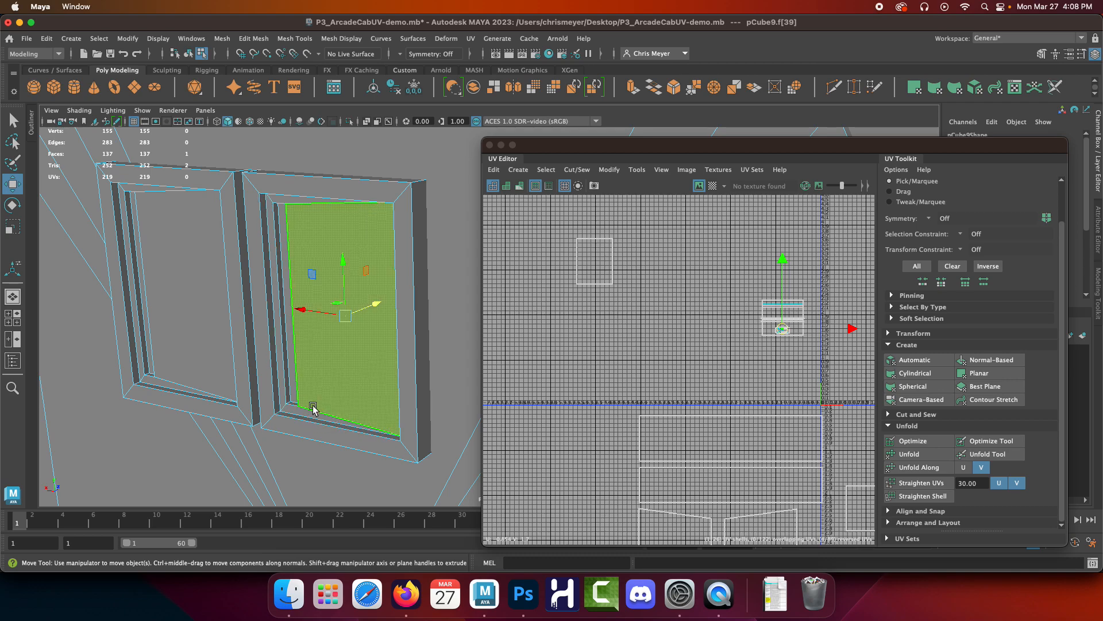
click(293, 384)
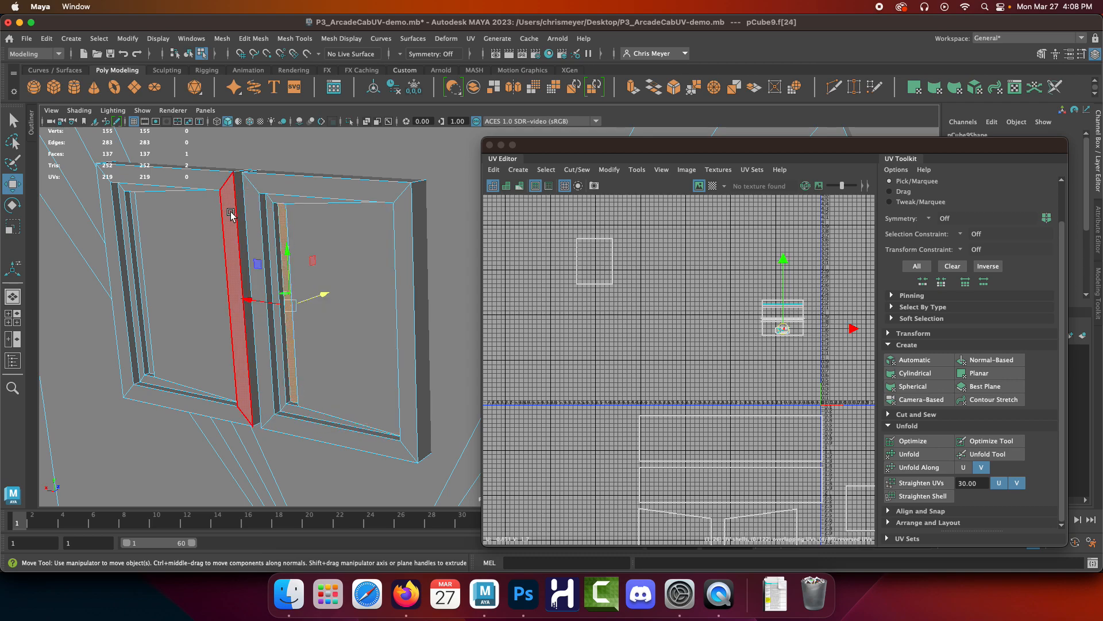
Turn on the checker map display and UV shell shading and return to face selection.
click(712, 186)
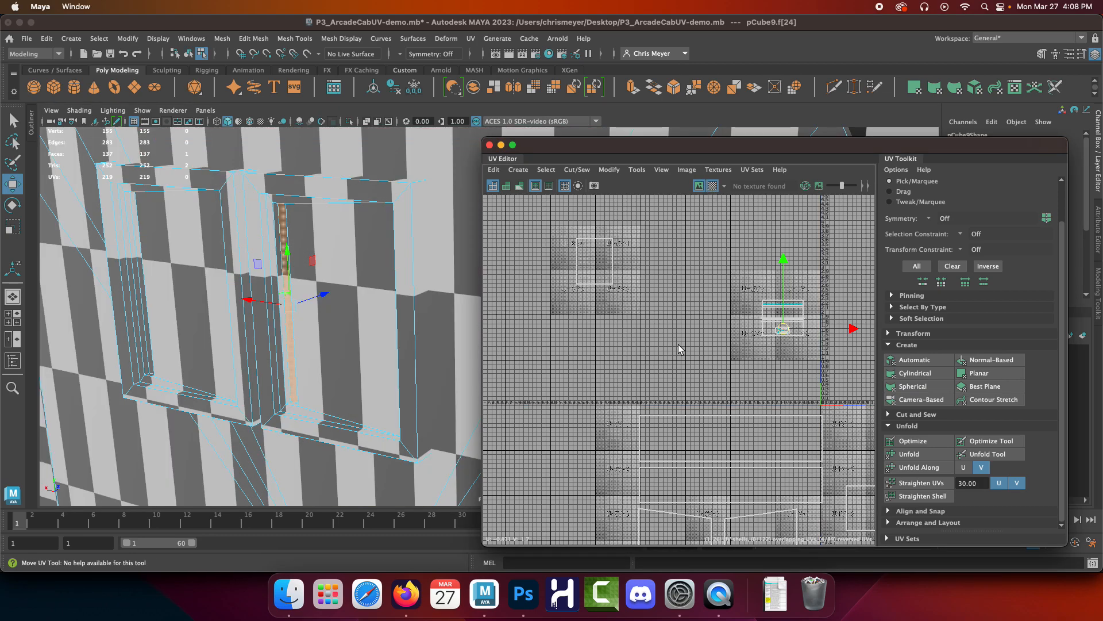
key(5)
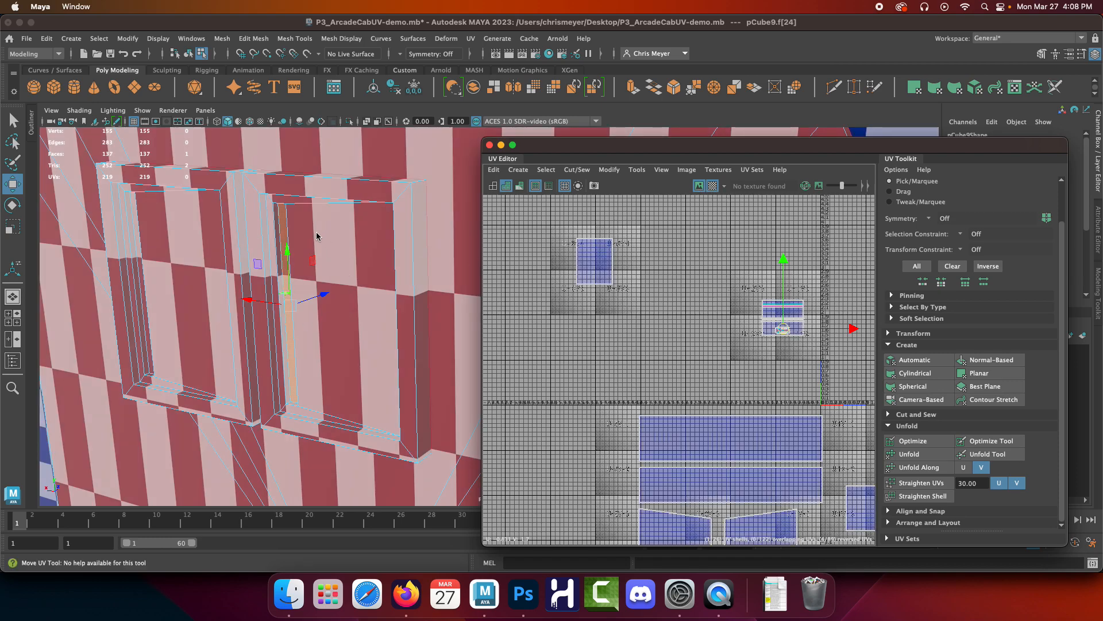
right_drag(387, 199, 394, 227)
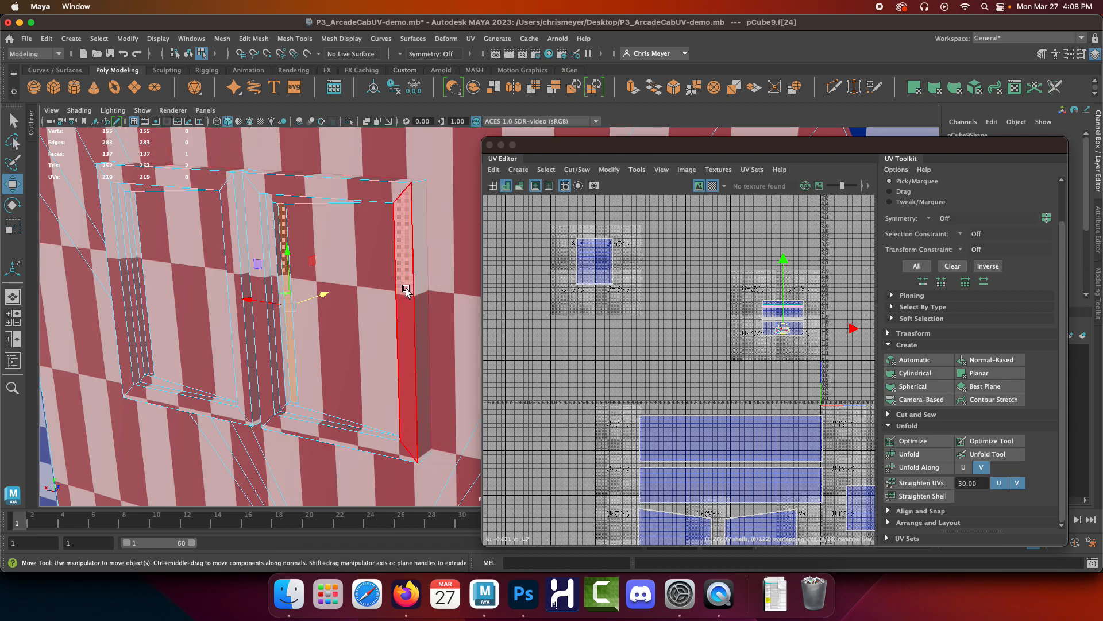
Select the two long vertical side faces of the coin door plate and check the selection in isolation.
scroll(405, 291, down, 5)
alt+drag(432, 338, 253, 349)
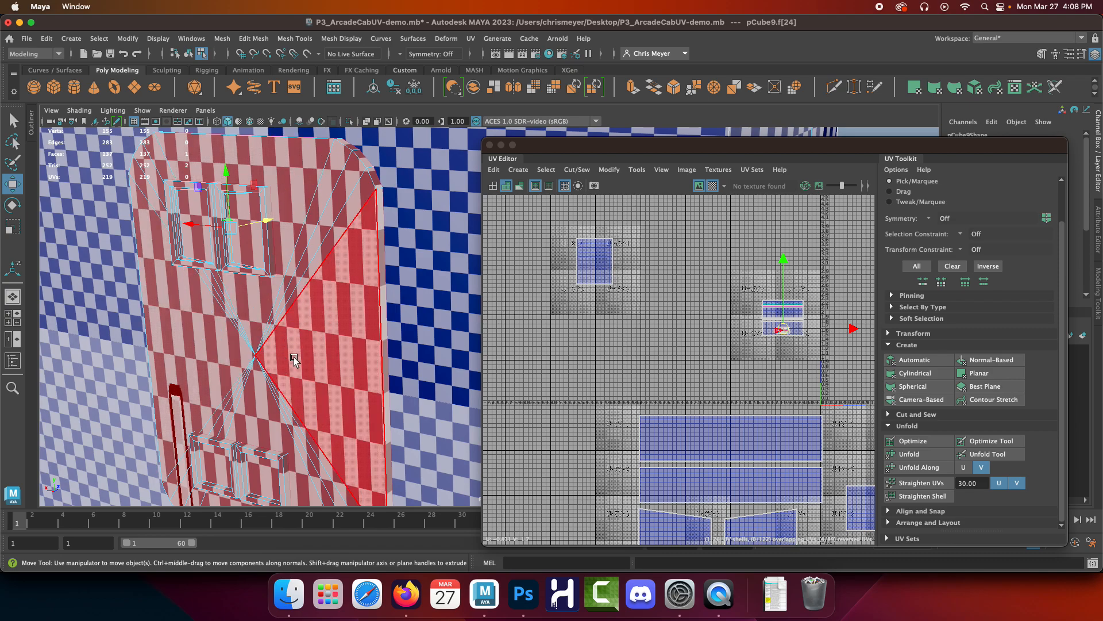
alt+drag(310, 339, 366, 246)
click(364, 332)
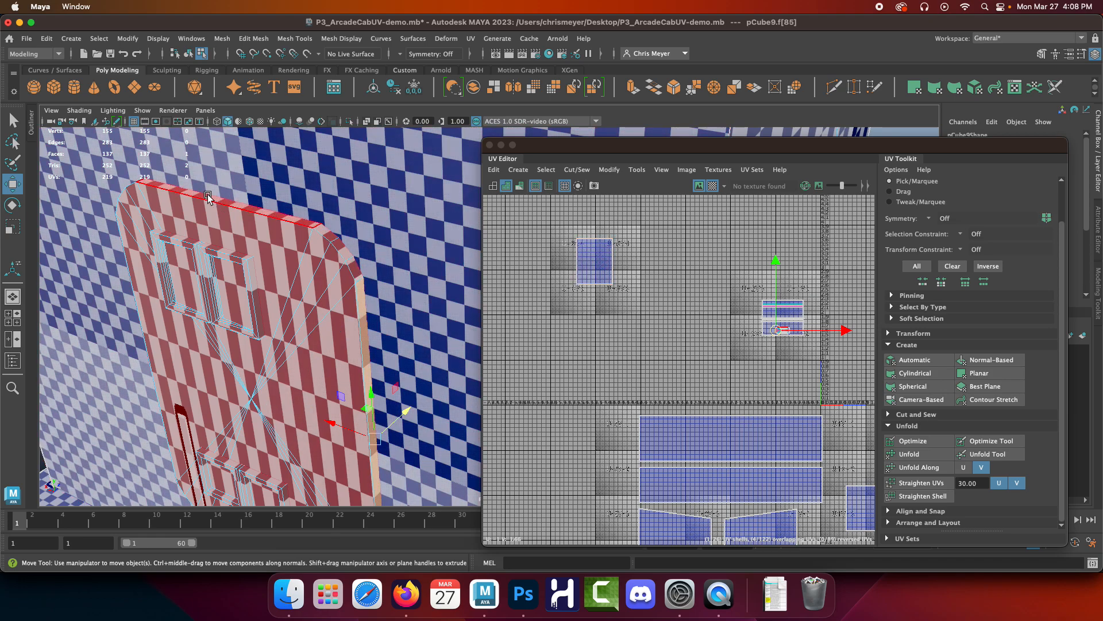
double_click(360, 280)
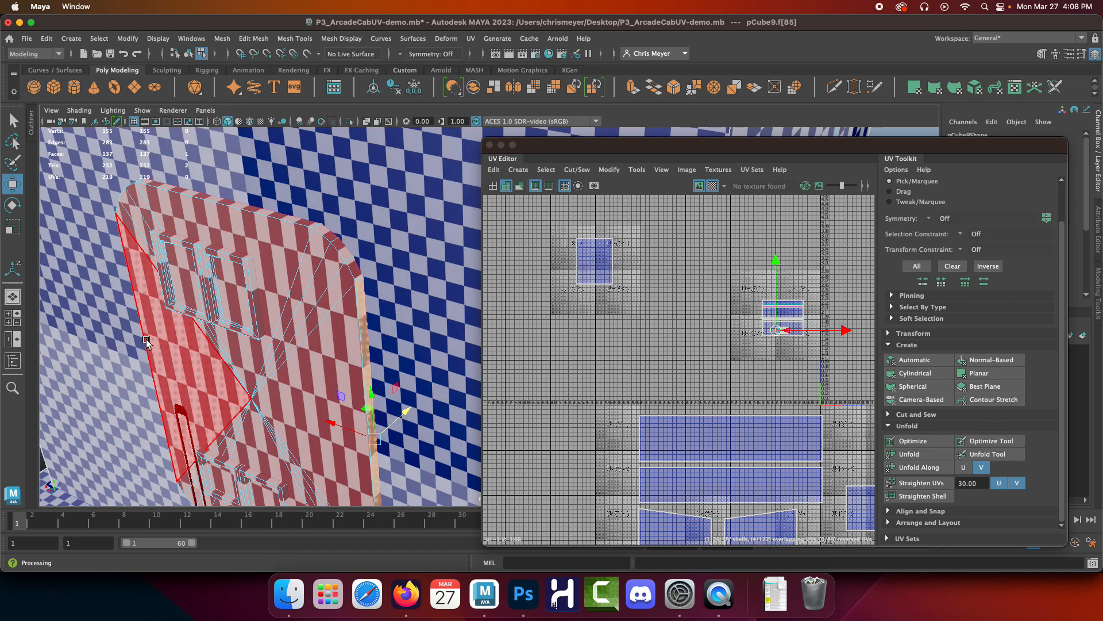
alt+drag(192, 349, 291, 333)
shift+click(458, 264)
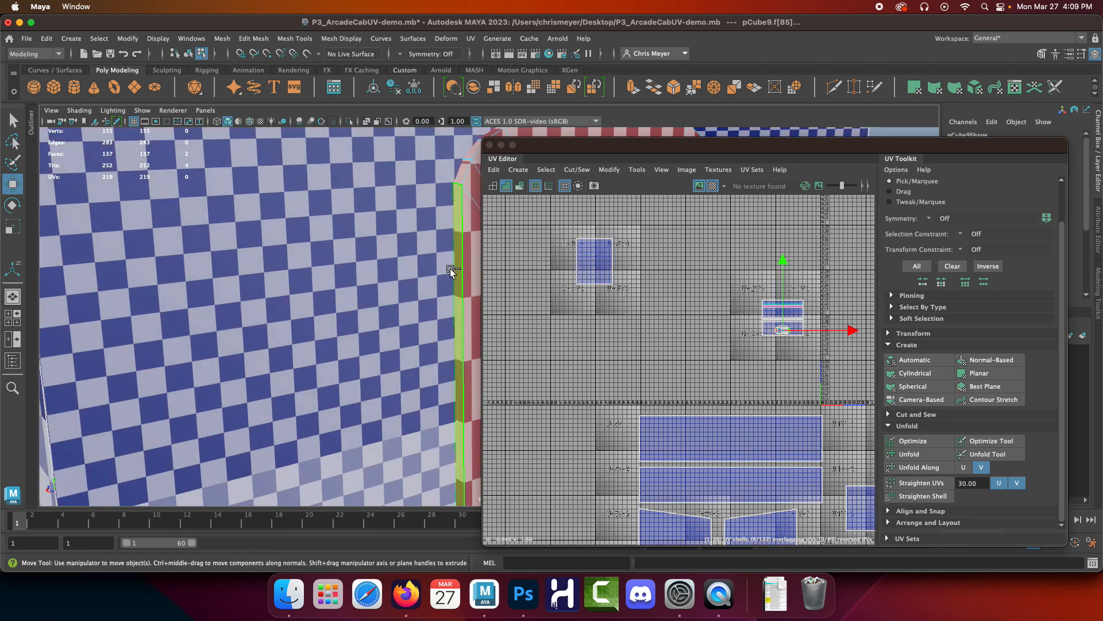
key(f)
click(350, 121)
alt+drag(330, 345, 212, 337)
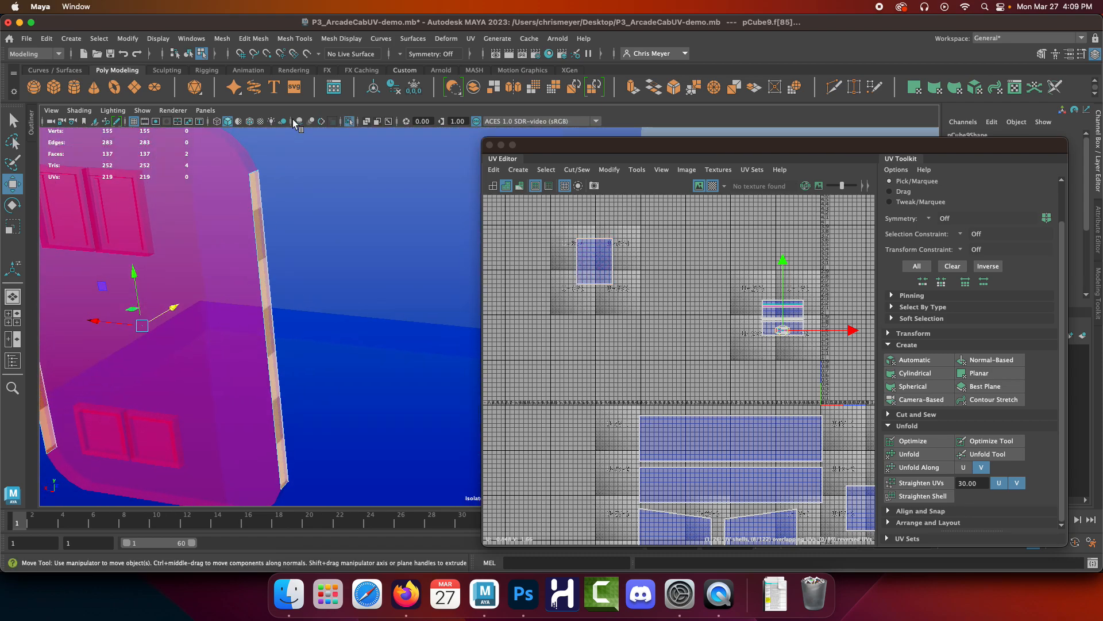
click(349, 122)
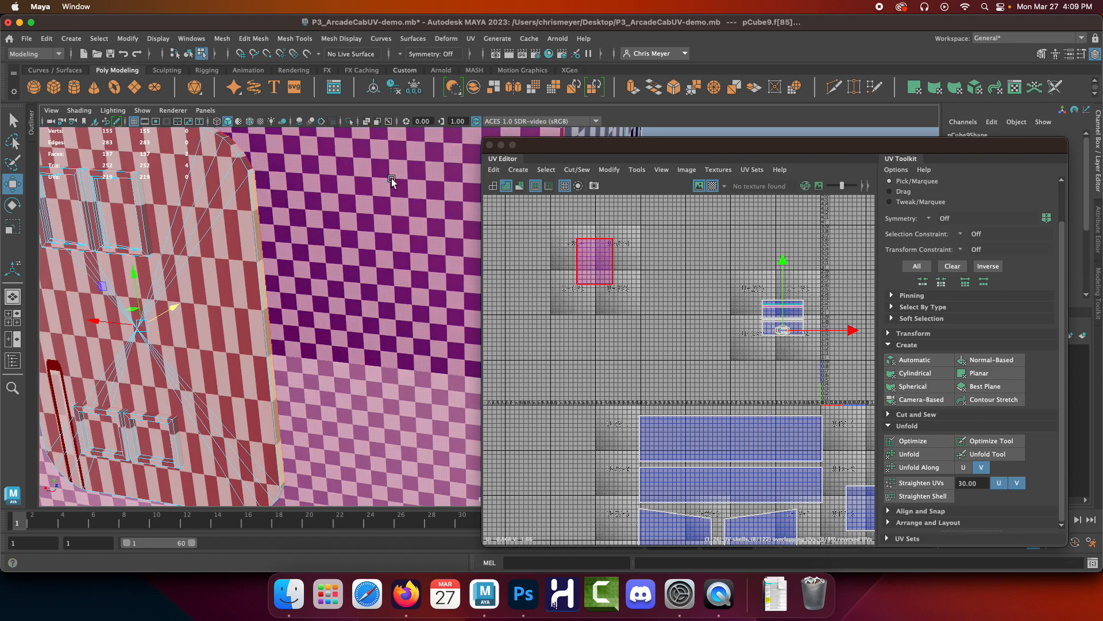
Planar-map the two side faces, move their shells below the front panel shell and unfold them along U and V.
click(999, 374)
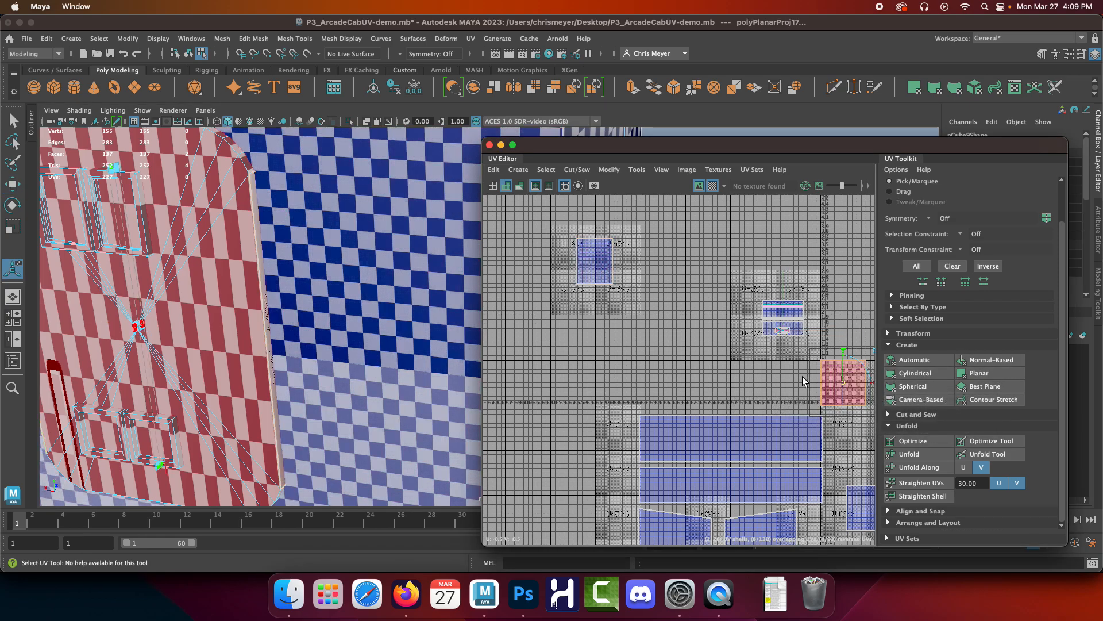
drag(844, 386, 593, 329)
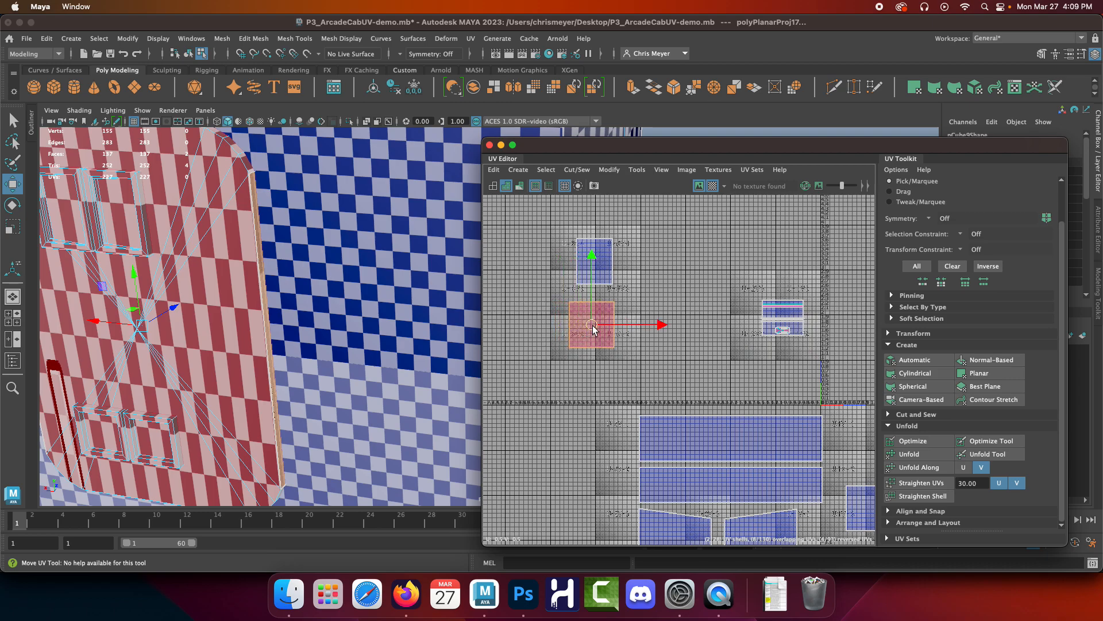
click(963, 468)
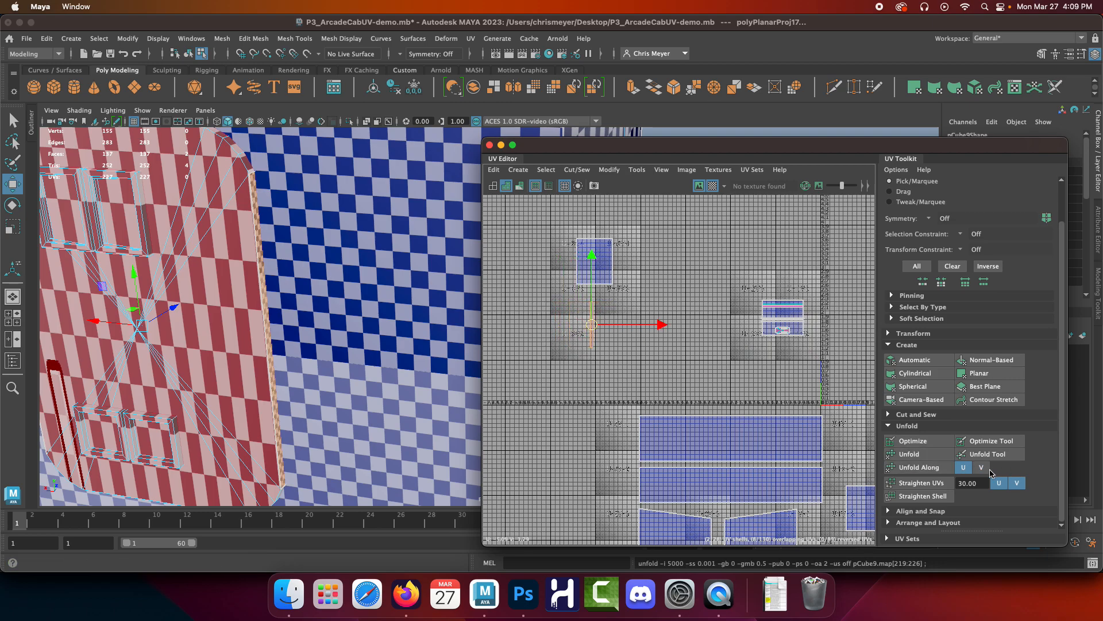
click(981, 468)
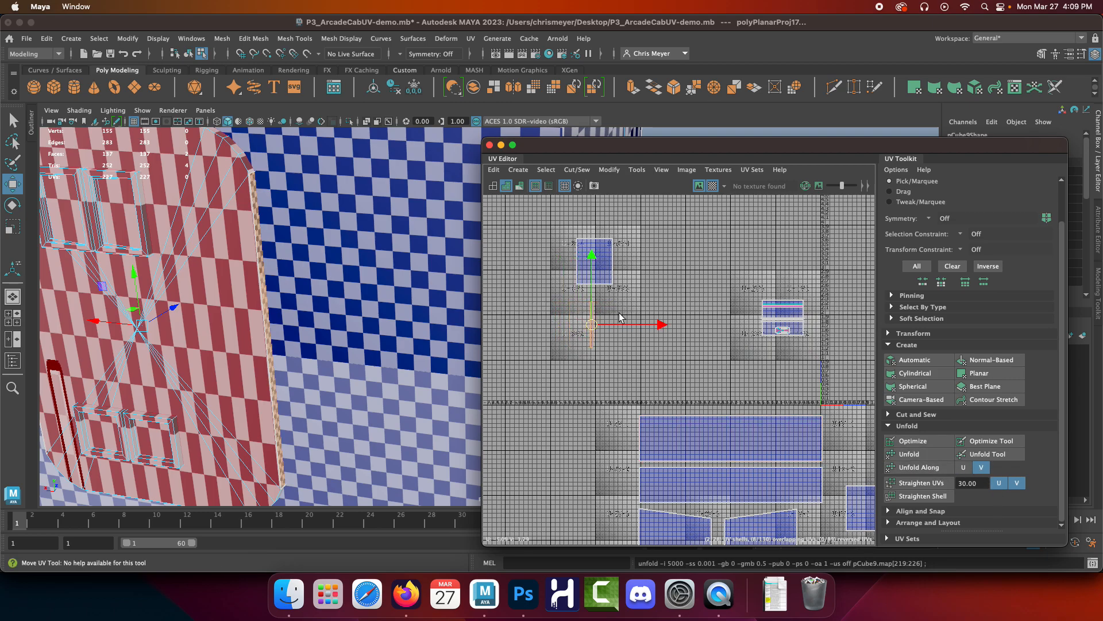
Separate the two overlapping side-face shells so the narrow strips stand side by side.
drag(593, 326, 573, 326)
click(570, 326)
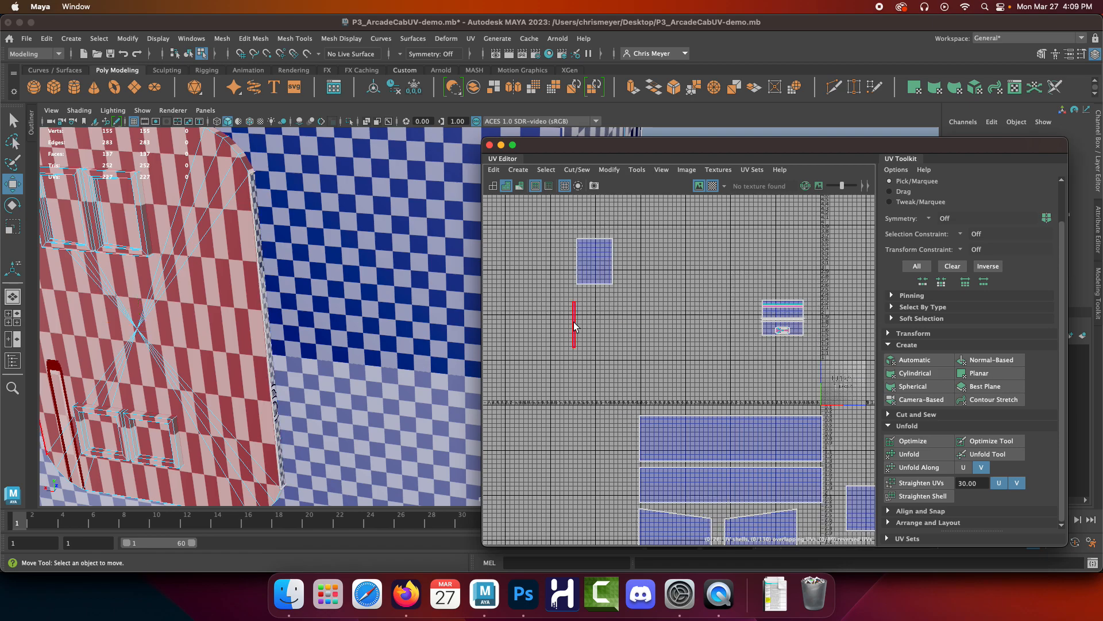
click(575, 327)
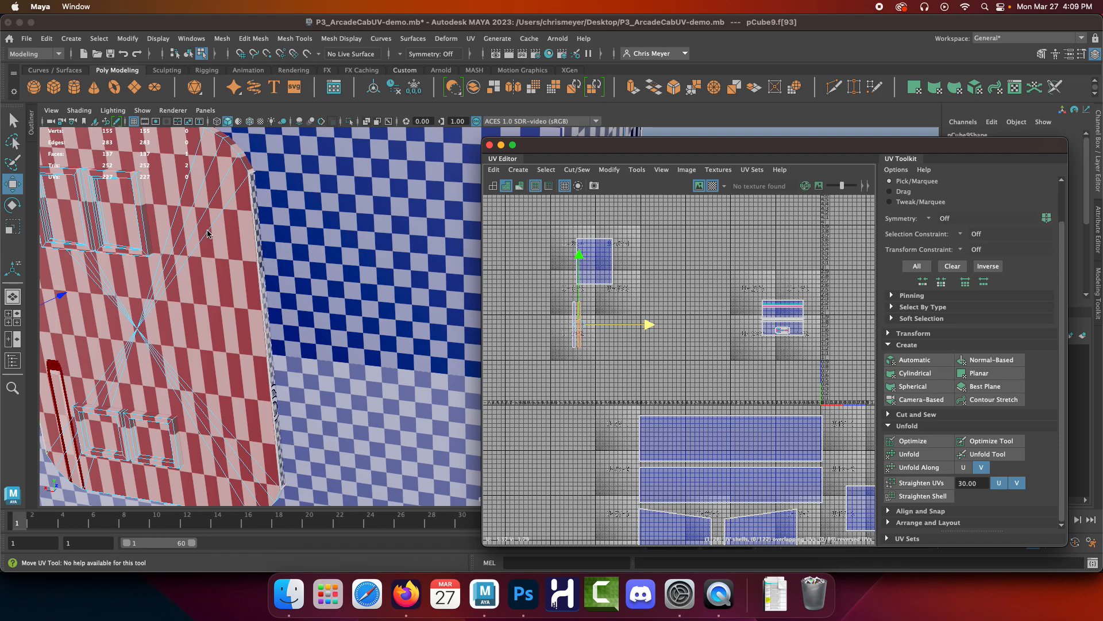
Select the run of thin edge faces across the coin door plate's top, including both rounded corners.
right_click(222, 157)
right_drag(222, 171, 221, 176)
click(199, 170)
alt+drag(199, 170, 85, 439)
shift+double_click(111, 447)
alt+drag(230, 394, 393, 203)
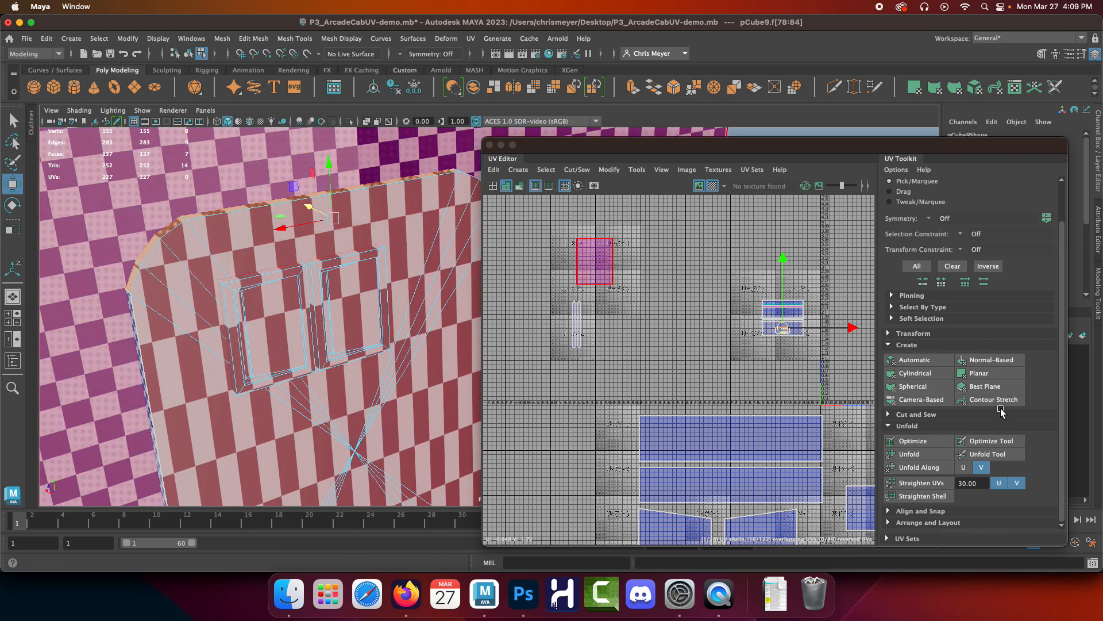
Planar-map the top edge faces, move their shell below the side strips and unfold it along U and V.
click(987, 372)
key(w)
drag(842, 386, 568, 381)
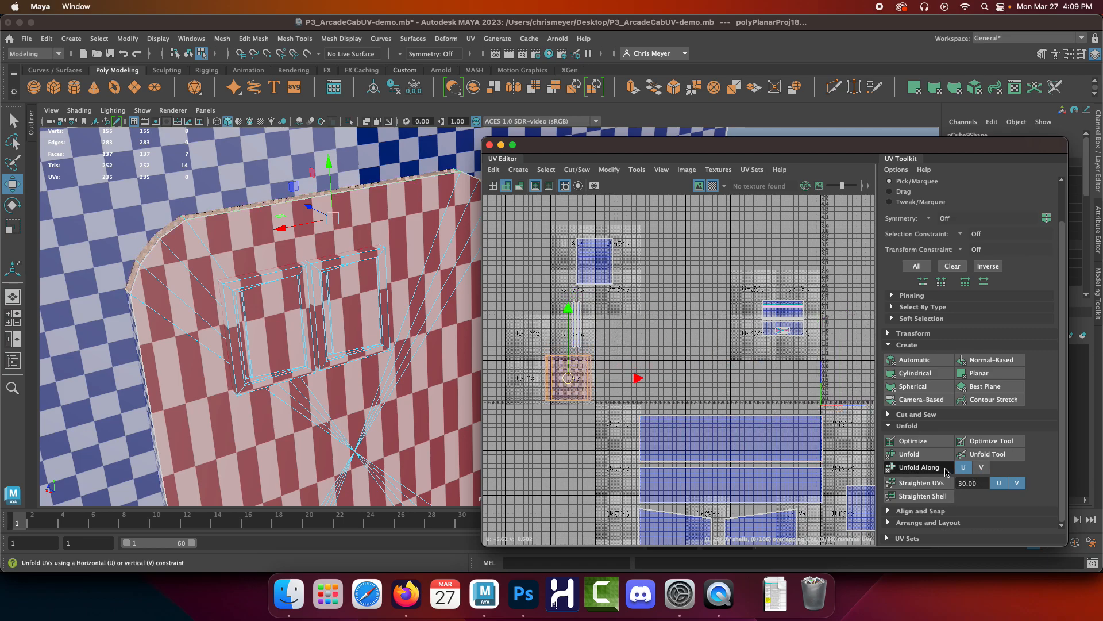
click(970, 469)
click(980, 467)
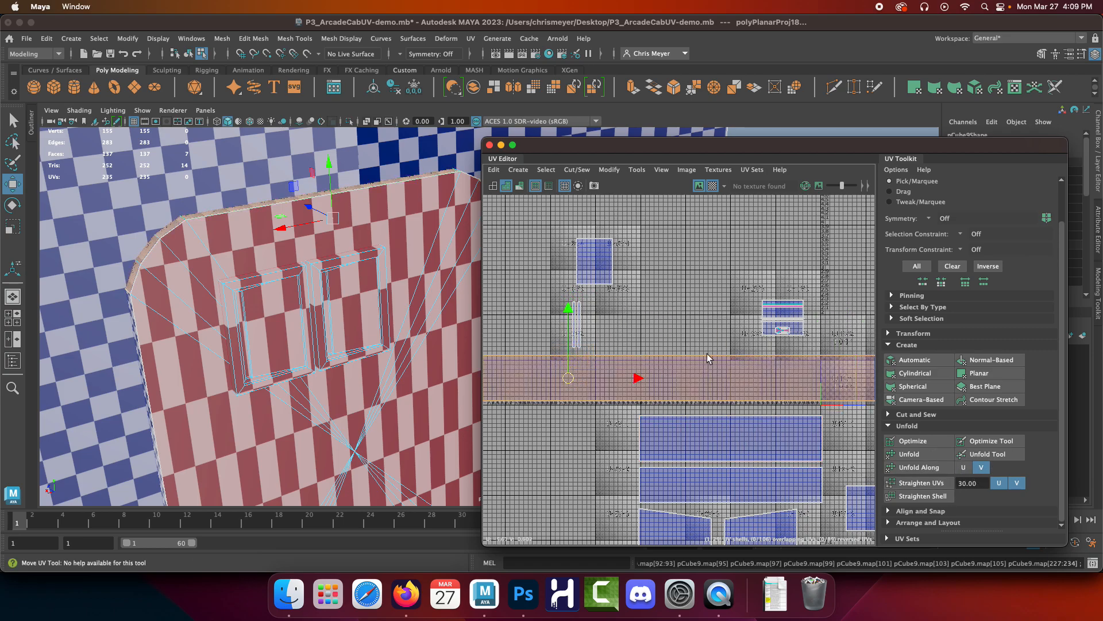
Scale the stretched top edge shell down to a short strip and place it just under the side strips.
scroll(589, 291, down, 5)
key(r)
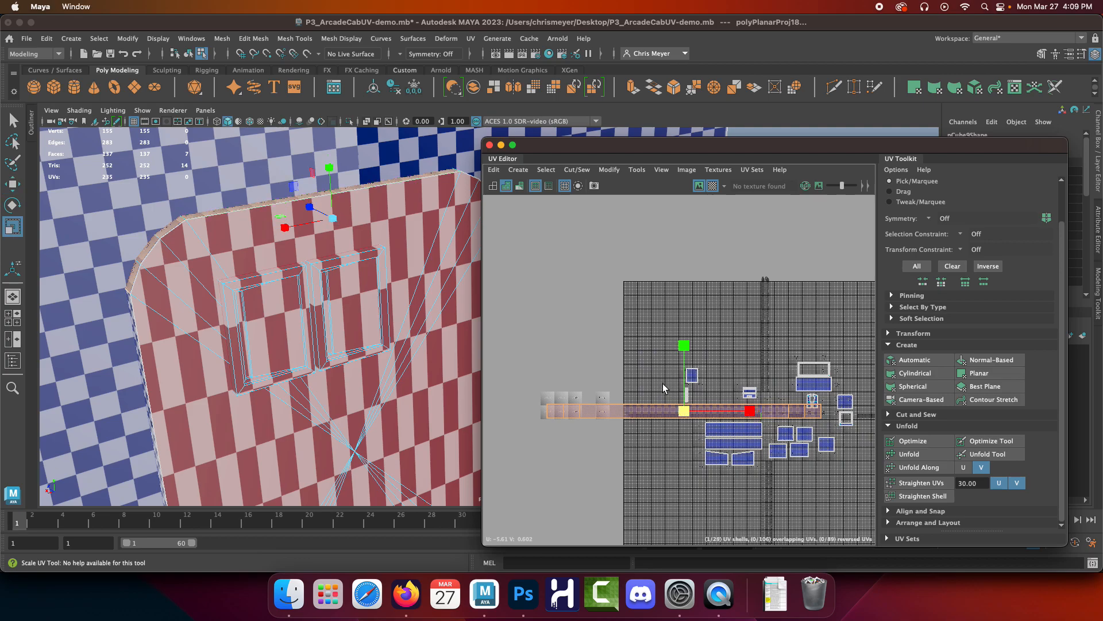
drag(684, 411, 627, 408)
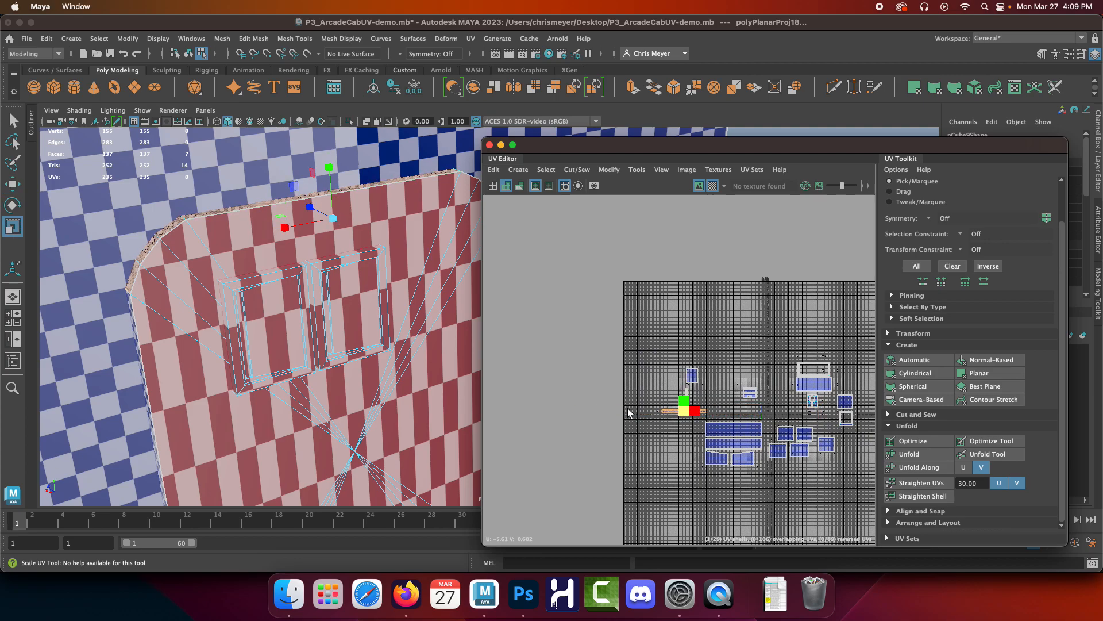
scroll(655, 396, up, 5)
key(w)
drag(775, 459, 794, 428)
Select the run of thin edge faces along the coin door plate's bottom, including both rounded corners.
alt+drag(178, 257, 313, 235)
alt+drag(320, 196, 262, 384)
click(307, 266)
double_click(256, 377)
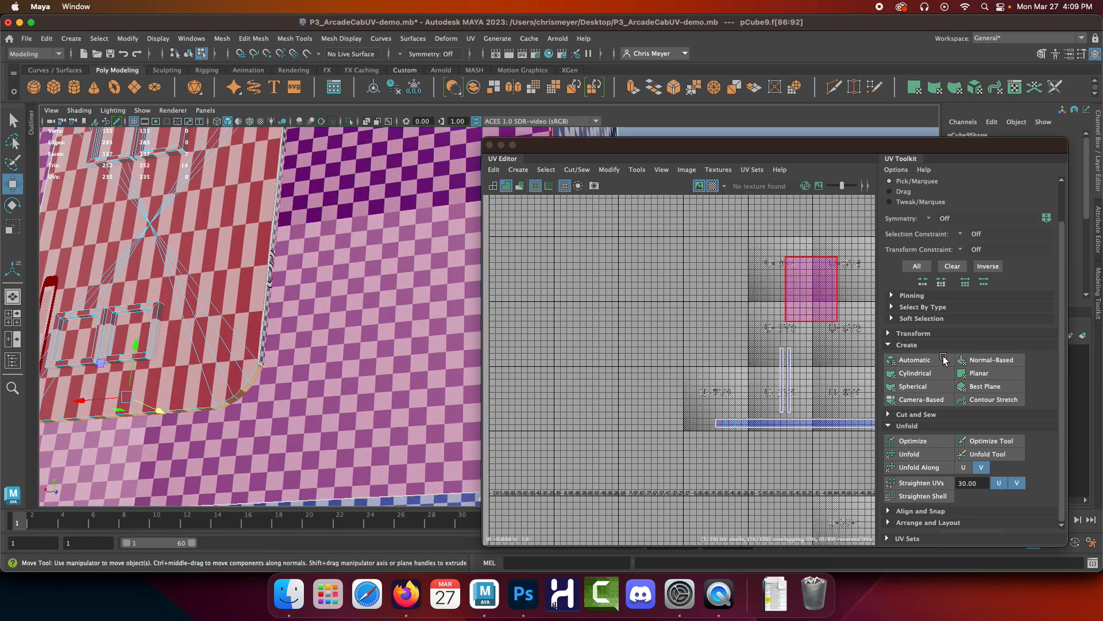
Planar-map the bottom edge faces, move their shell beside the side strips and unfold it along U and V.
click(979, 373)
scroll(779, 357, down, 3)
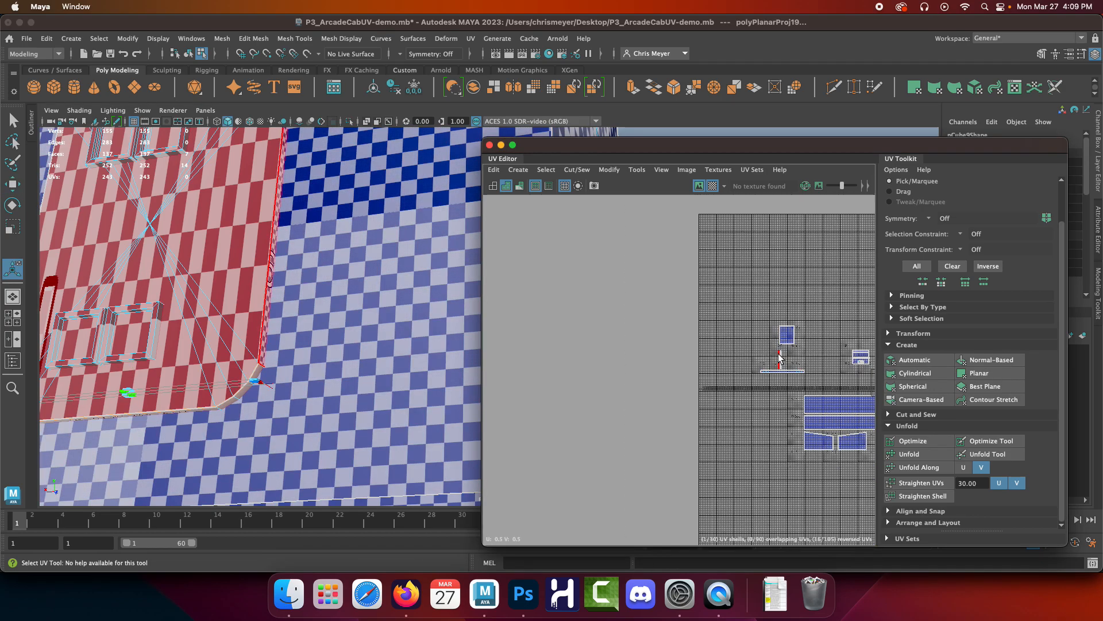
key(w)
alt+middle_drag(804, 387, 673, 384)
drag(759, 375, 672, 360)
click(945, 470)
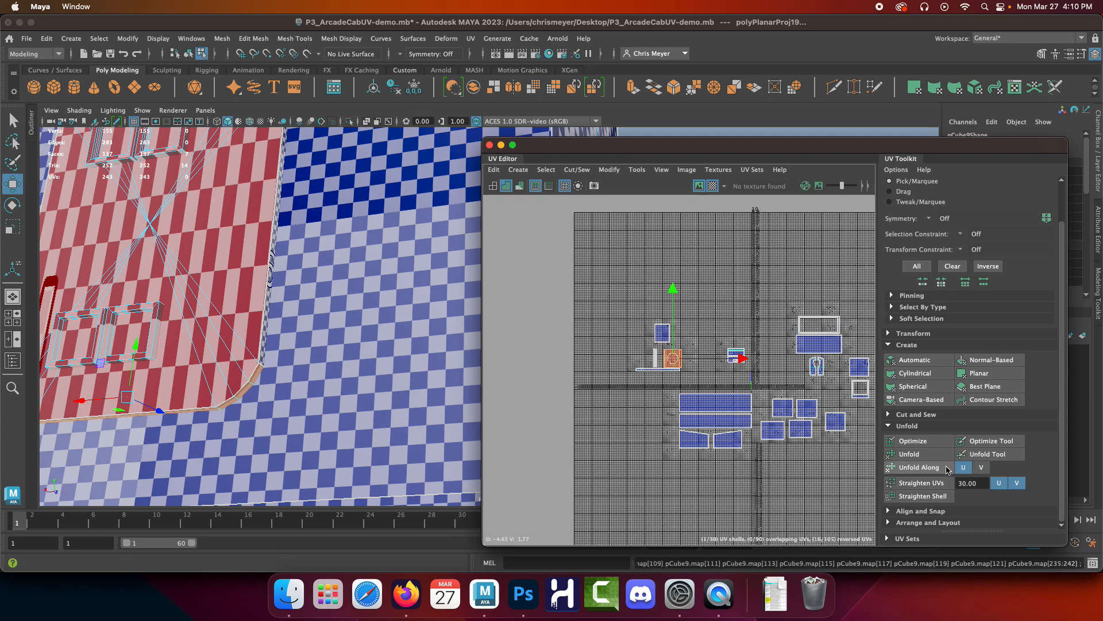
click(981, 467)
Scale the bottom edge shell down to about the top strip's length and place it directly below that strip.
key(r)
mouse_move(674, 359)
mouse_down()
mouse_move(619, 369)
mouse_move(663, 377)
mouse_up()
key(w)
key(f)
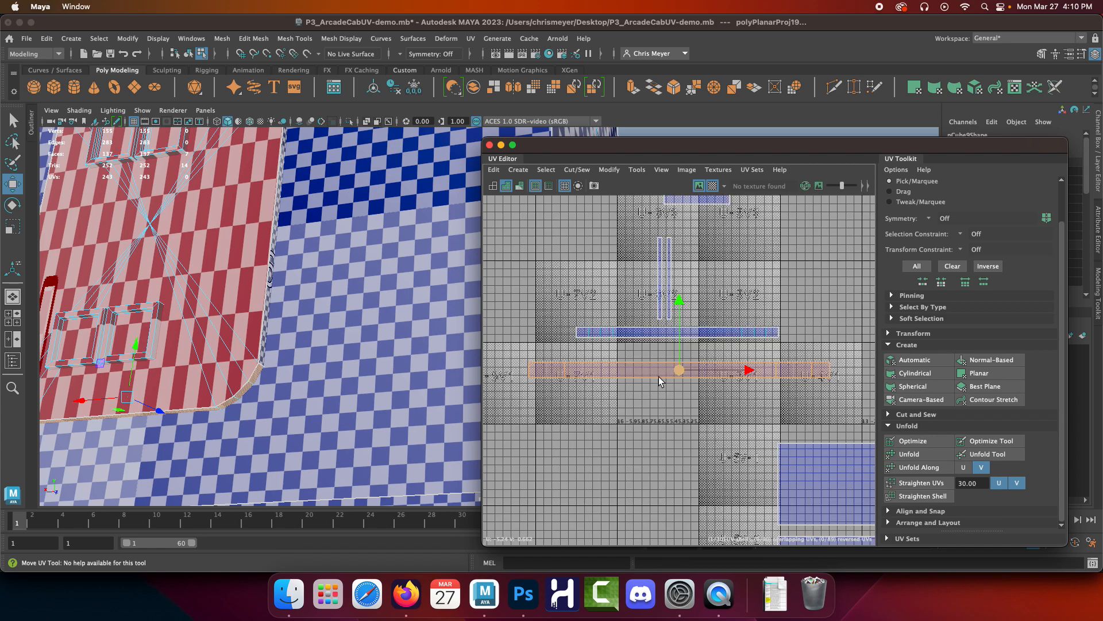
key(r)
drag(678, 371, 659, 374)
Select all the triangular front faces of the coin door plate surrounding the upper and lower framed openings.
scroll(322, 338, down, 5)
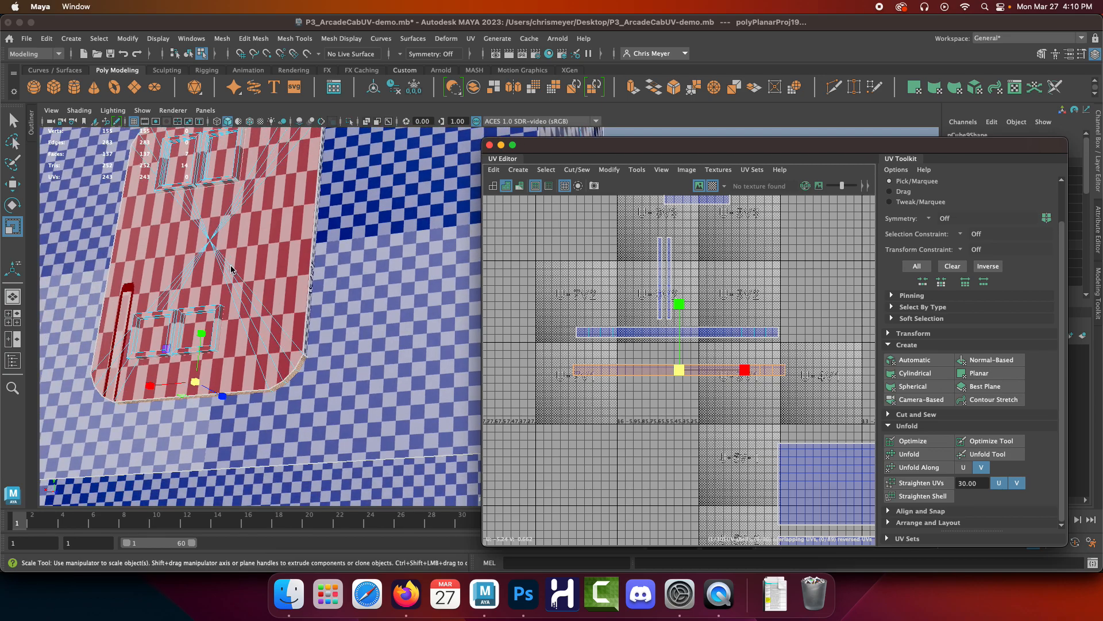
alt+drag(322, 338, 376, 352)
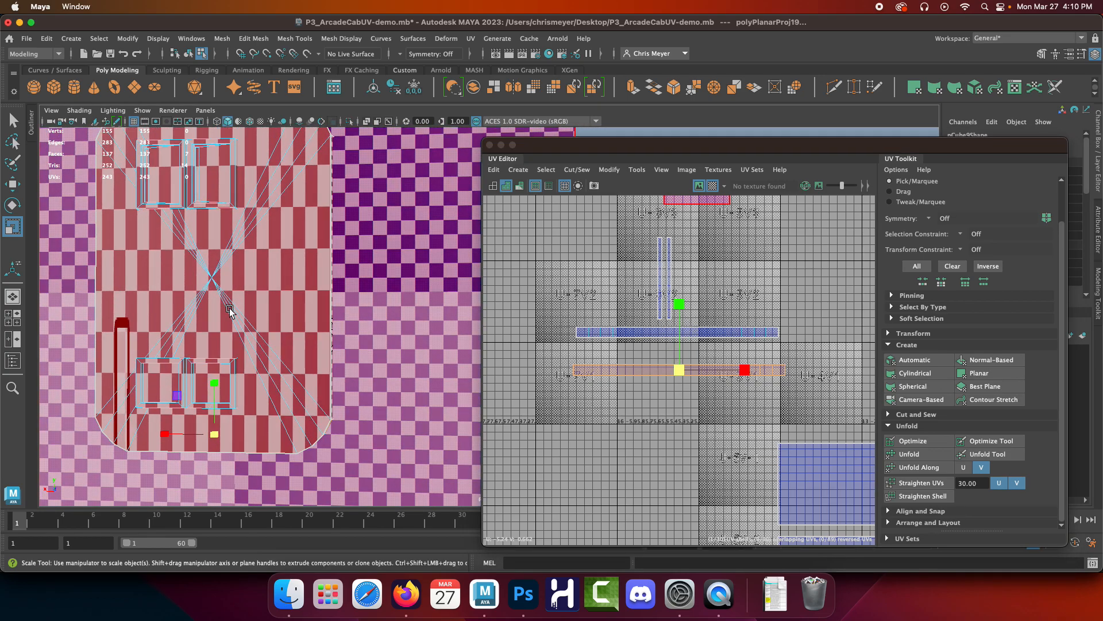
click(271, 295)
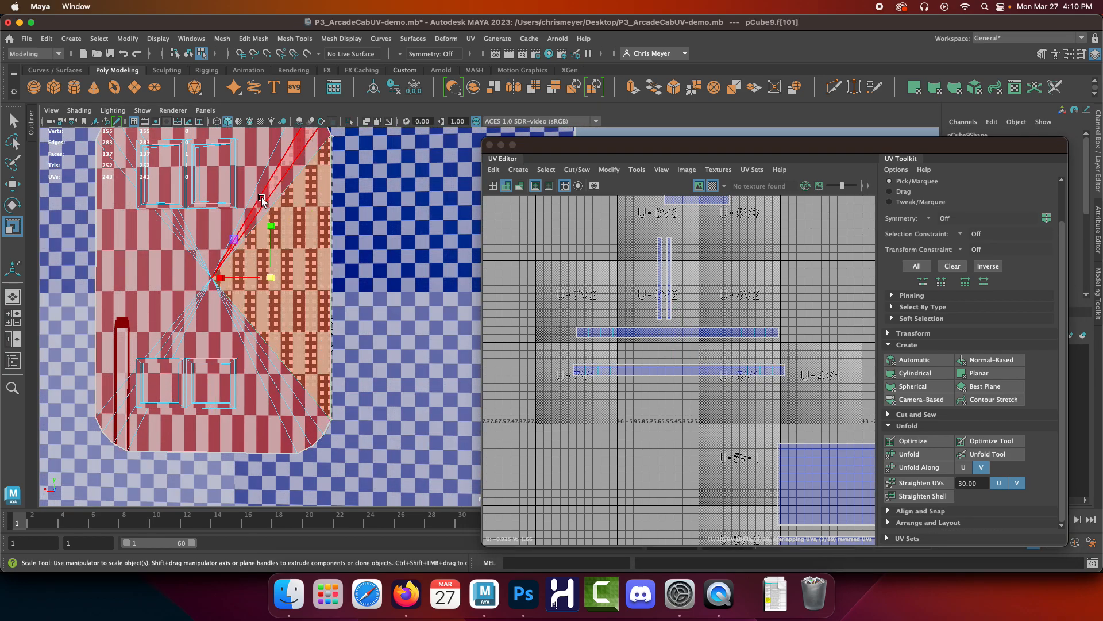
shift+click(292, 163)
shift+click(285, 163)
shift+click(274, 154)
shift+click(200, 216)
shift+click(174, 216)
shift+click(174, 220)
shift+click(162, 215)
shift+click(162, 215)
shift+click(150, 237)
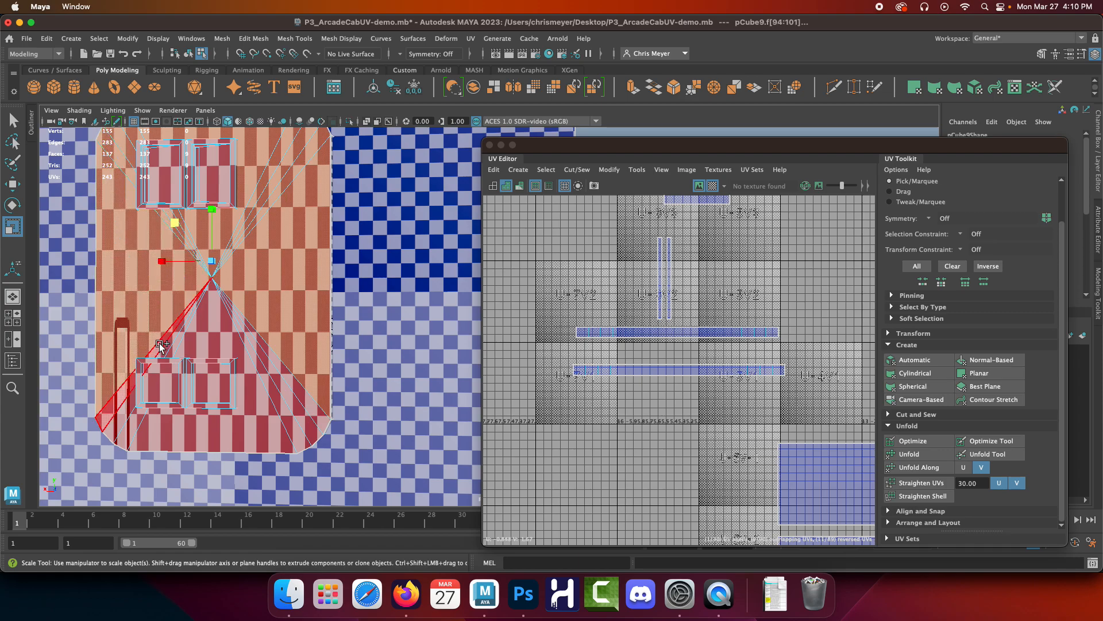
shift+click(159, 345)
shift+click(120, 409)
shift+click(126, 428)
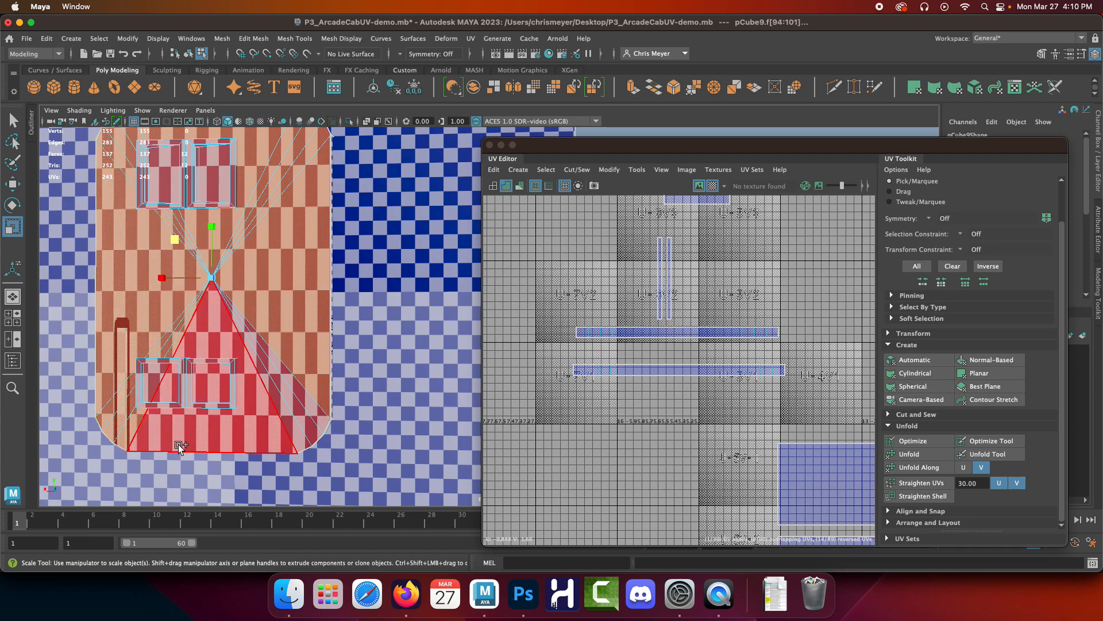
shift+click(179, 442)
shift+click(285, 415)
shift+click(295, 405)
shift+click(301, 396)
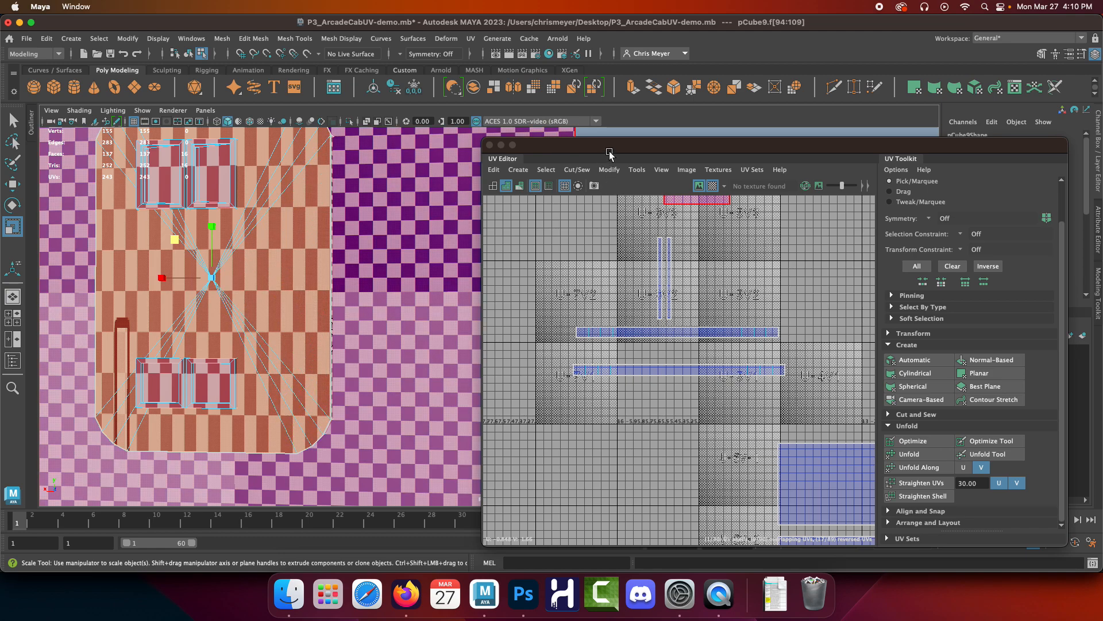
Planar-map the coin door plate's front faces, move the shell beside the front panel shell and unfold it along U.
click(977, 376)
alt+right_drag(760, 444, 648, 332)
alt+middle_drag(825, 404, 719, 399)
drag(772, 413, 668, 343)
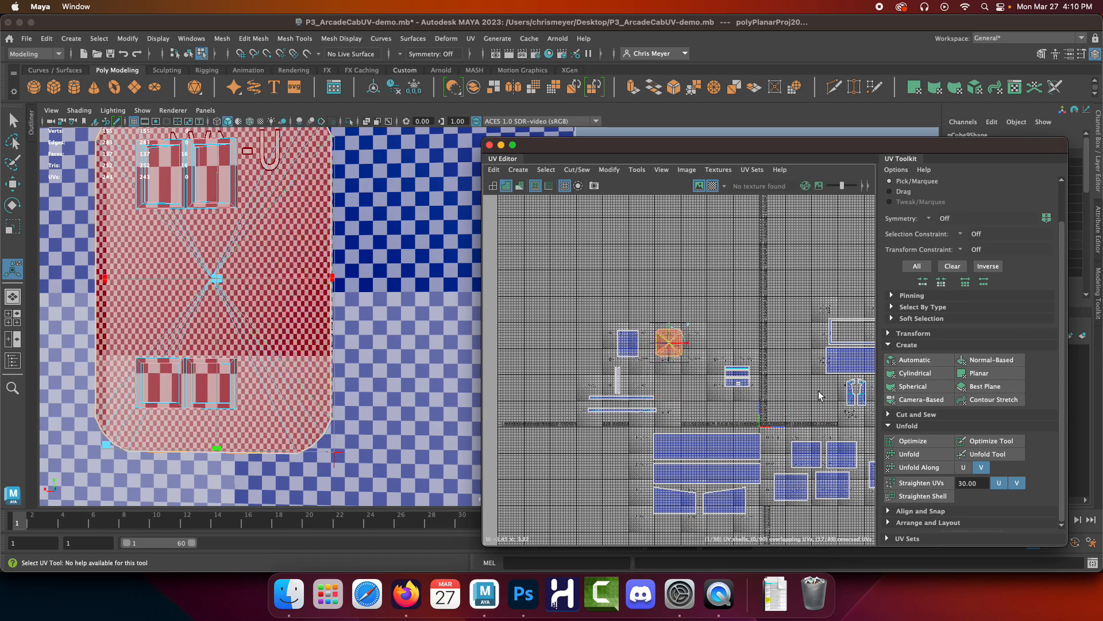
click(963, 468)
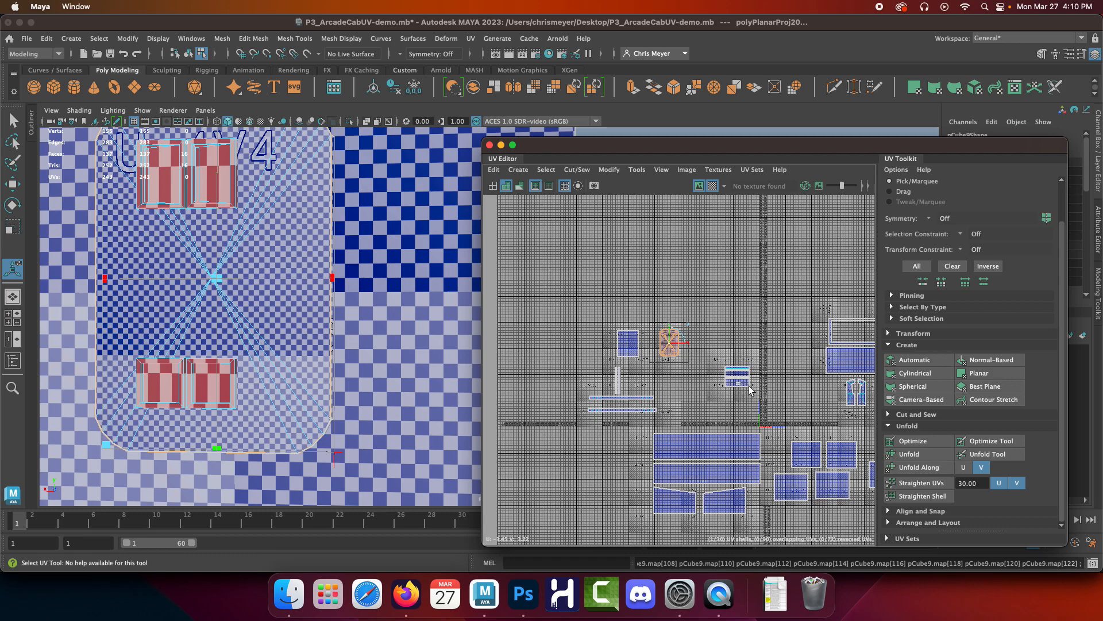
scroll(653, 318, up, 3)
click(674, 396)
key(w)
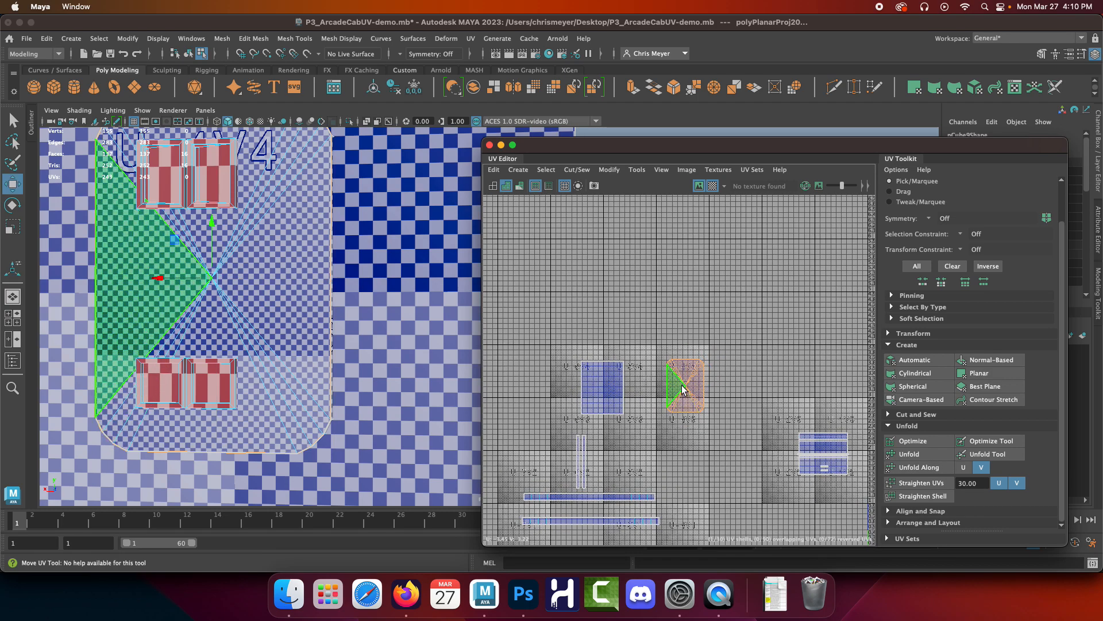
Select the top edge faces of the two upper frames on the coin door.
scroll(195, 221, up, 4)
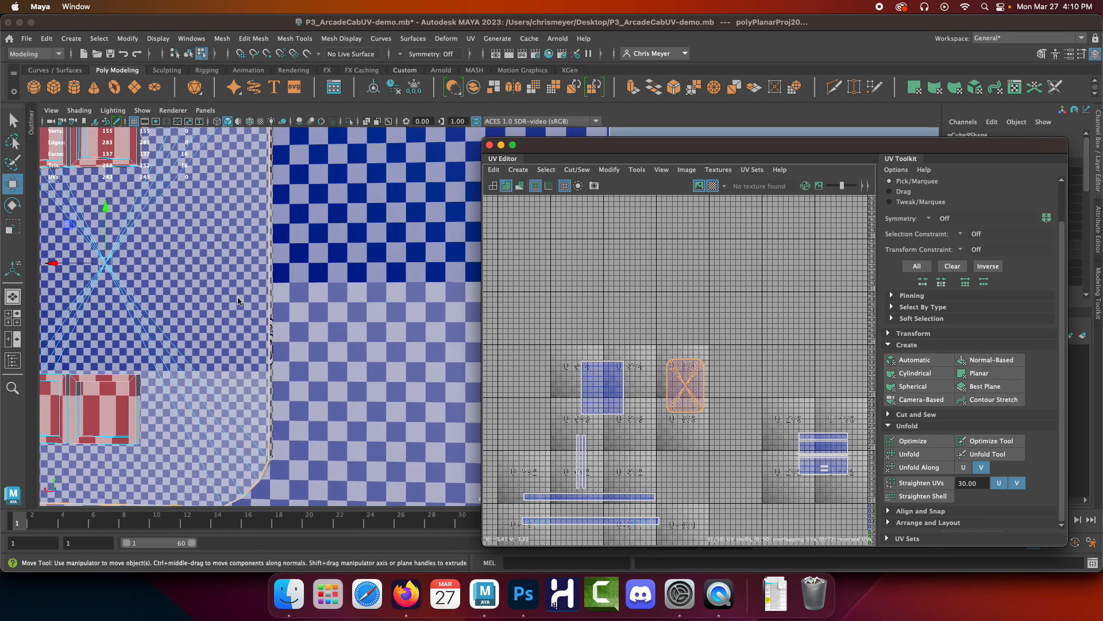
alt+middle_drag(197, 280, 247, 348)
alt+middle_drag(142, 239, 226, 333)
scroll(274, 305, up, 10)
alt+drag(225, 333, 197, 308)
right_click(190, 300)
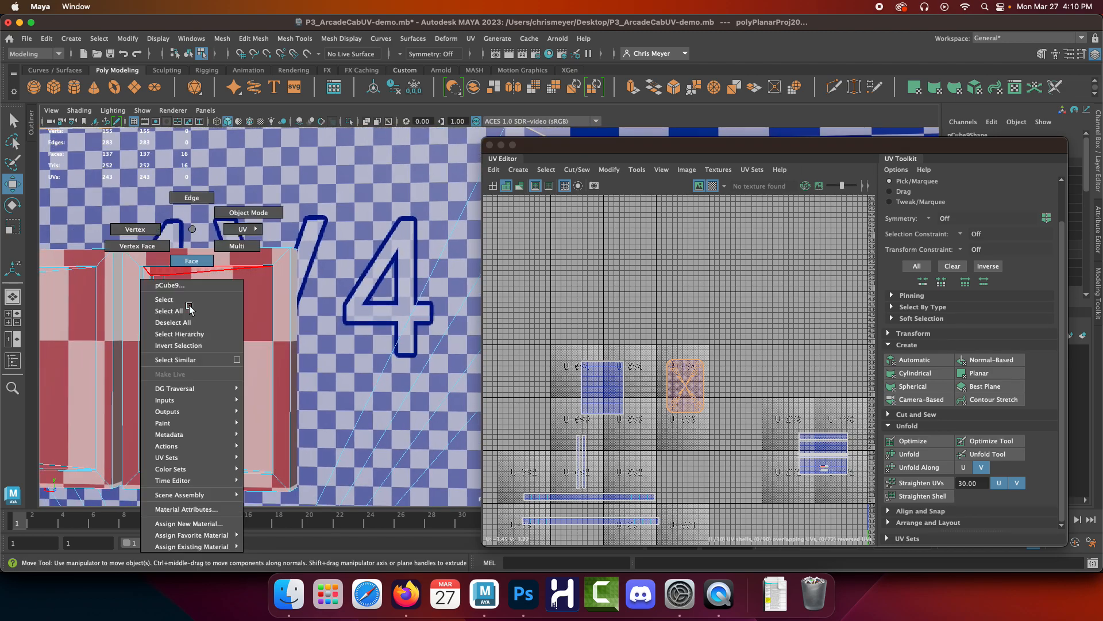
click(180, 254)
click(290, 311)
alt+drag(290, 311, 357, 270)
alt+middle_drag(357, 270, 326, 271)
alt+drag(325, 271, 429, 298)
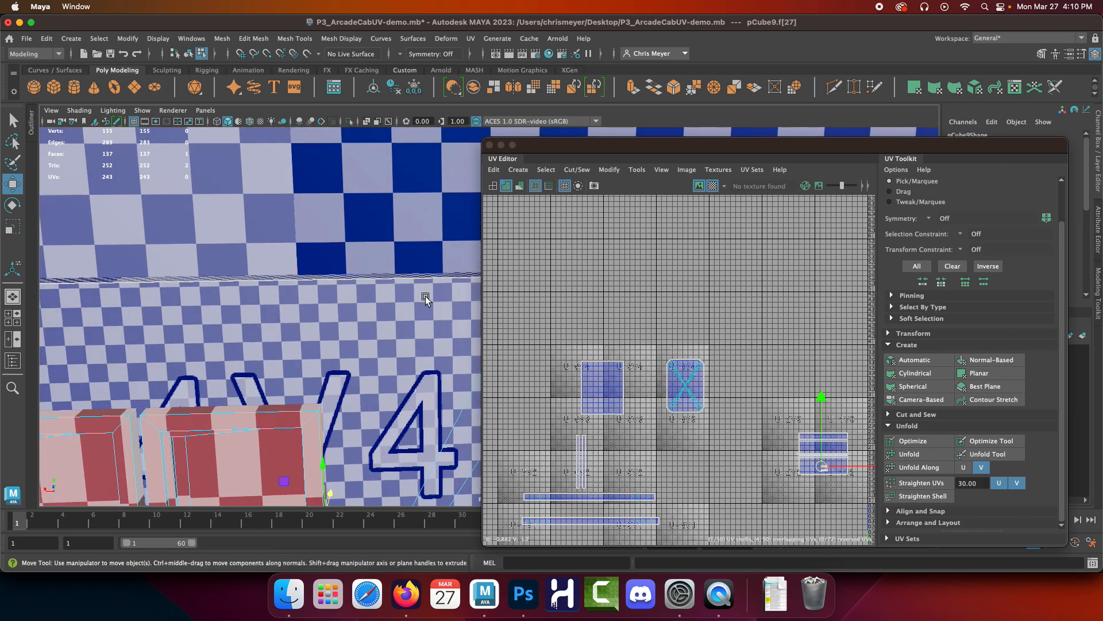
click(265, 408)
shift+click(106, 412)
Add the bottom edge faces of both upper frames to the selection.
alt+drag(154, 401, 351, 252)
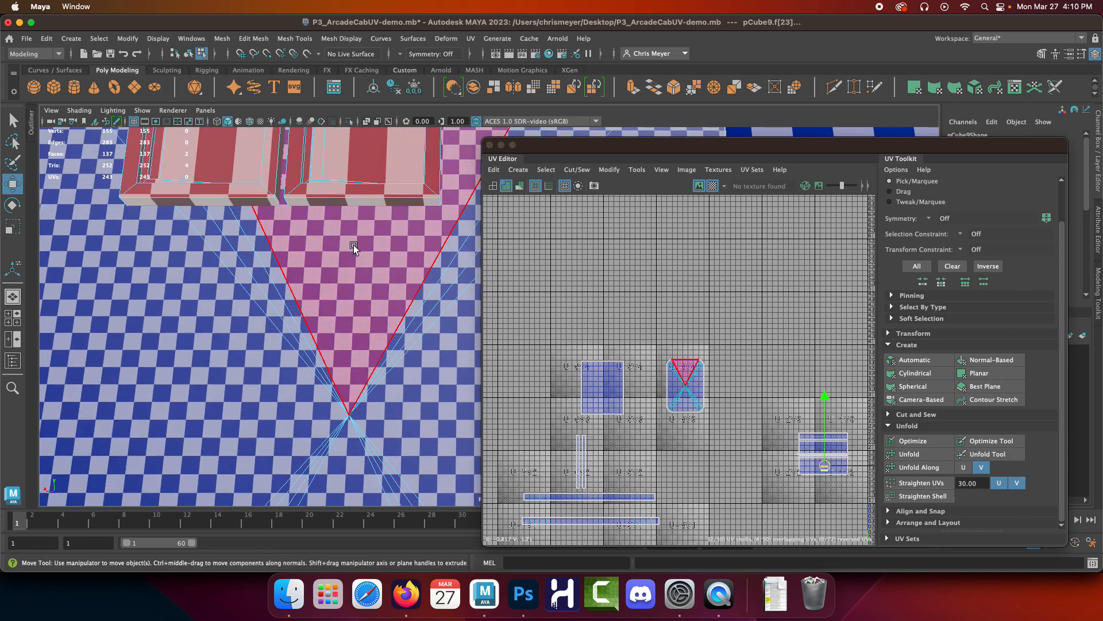
shift+click(337, 200)
shift+click(248, 201)
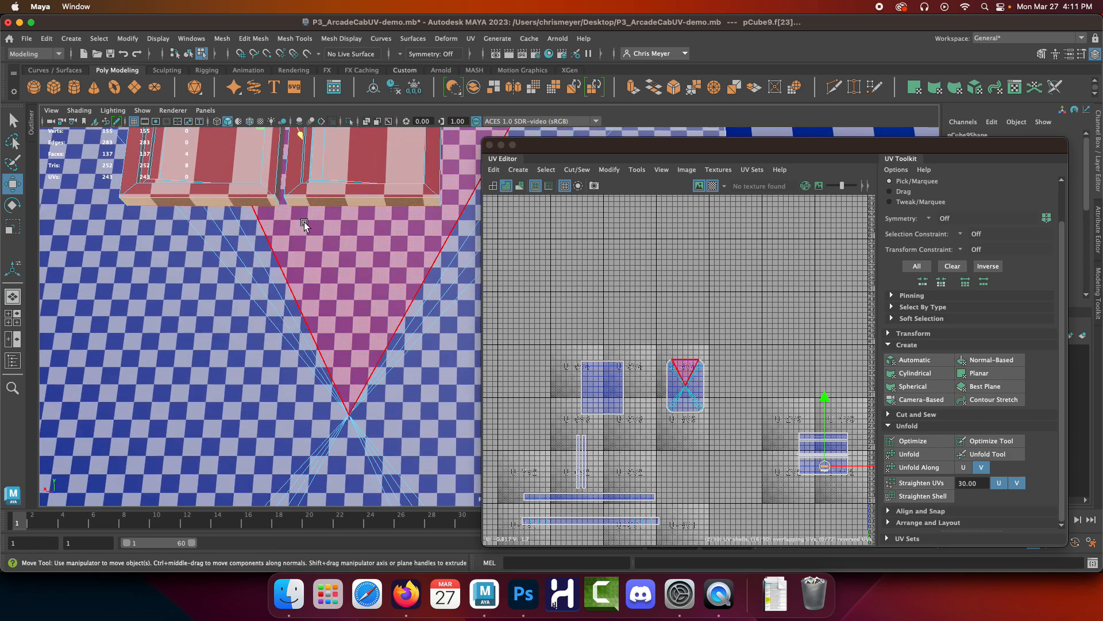
Planar-map the selected frame edge faces and move their shell beside the front panel shell.
click(996, 374)
scroll(722, 393, down, 2)
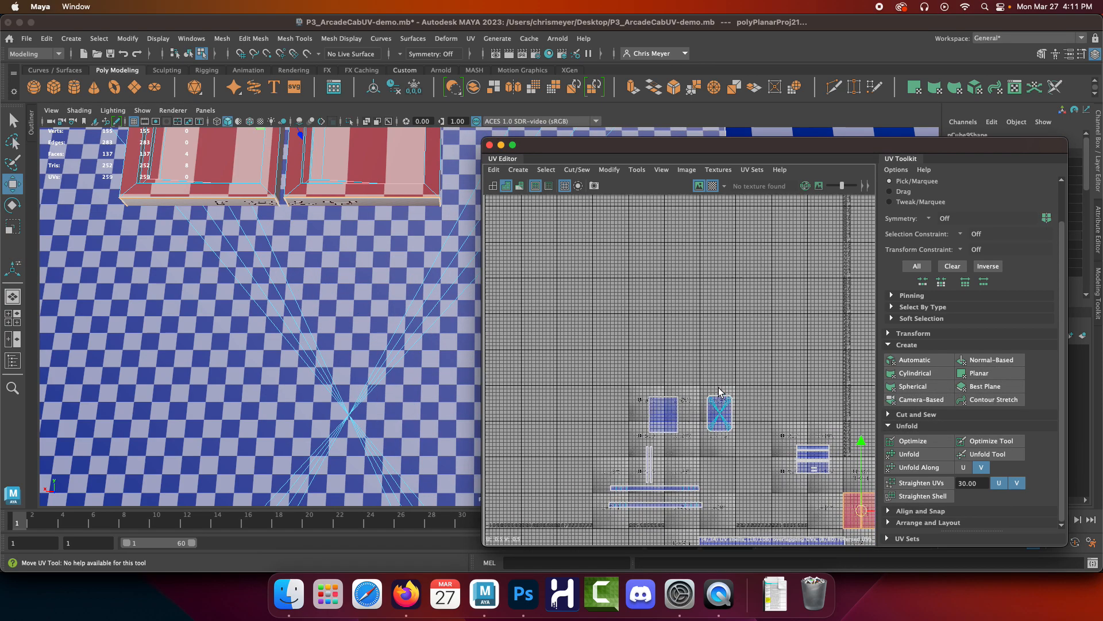
scroll(843, 505, down, 1)
drag(860, 510, 588, 416)
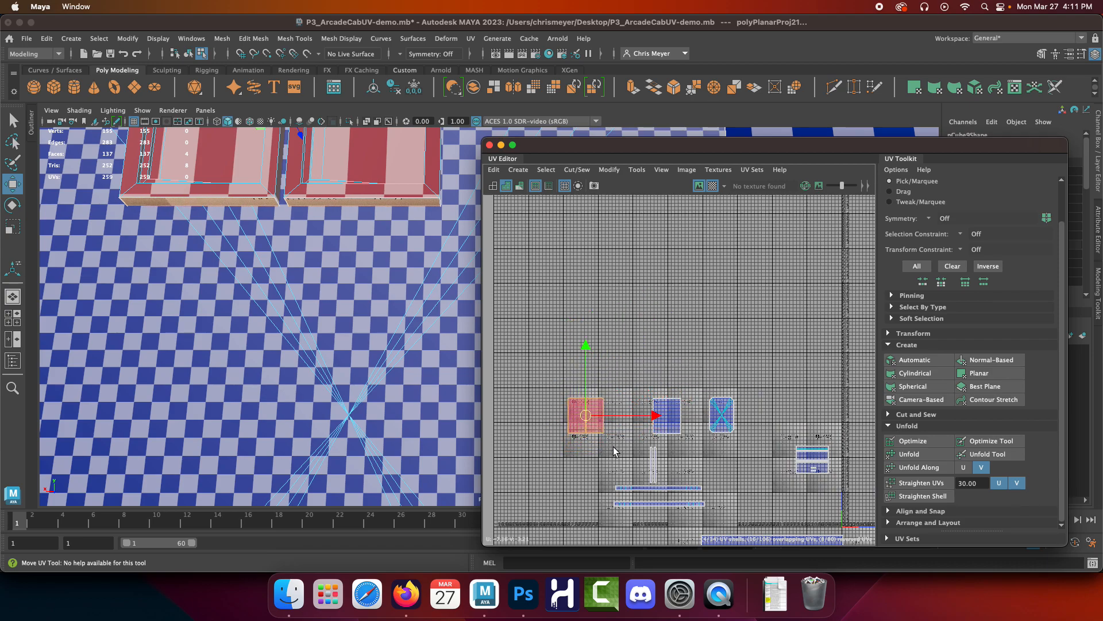
Shift the coin door's edge strip shells aside, then unfold the frame edge shell along U and V.
drag(706, 525, 606, 442)
drag(659, 476, 692, 477)
click(586, 415)
click(964, 468)
click(937, 468)
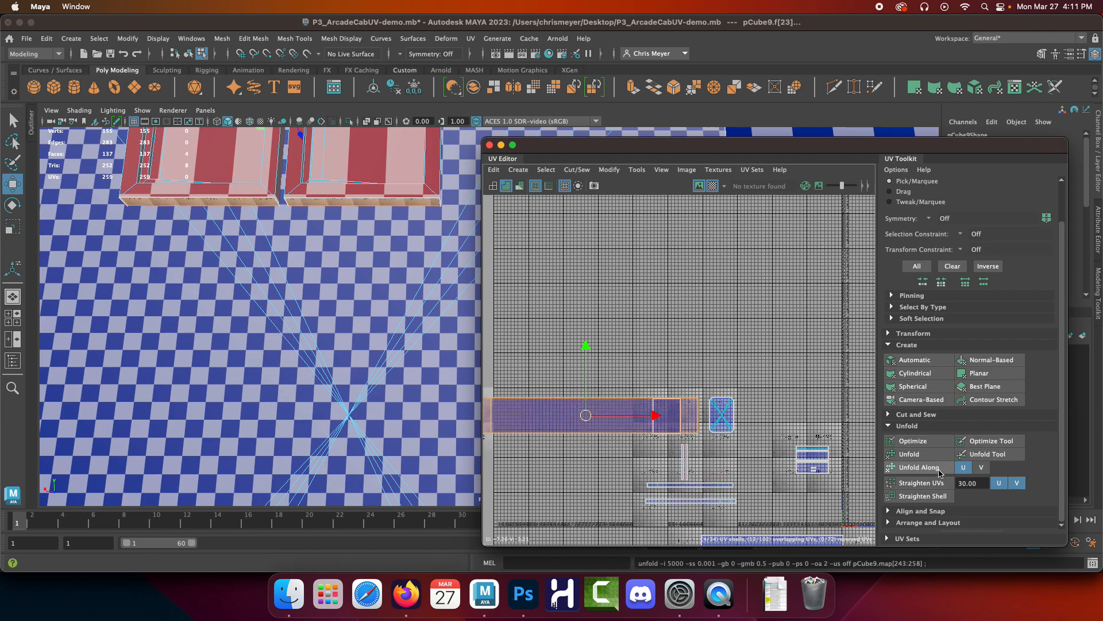
click(980, 468)
click(949, 469)
Separate the four overlapping frame edge strips, moving them above the coin door shells into two side-by-side stacks of two.
alt+right_drag(711, 386, 656, 330)
alt+middle_drag(603, 368, 644, 363)
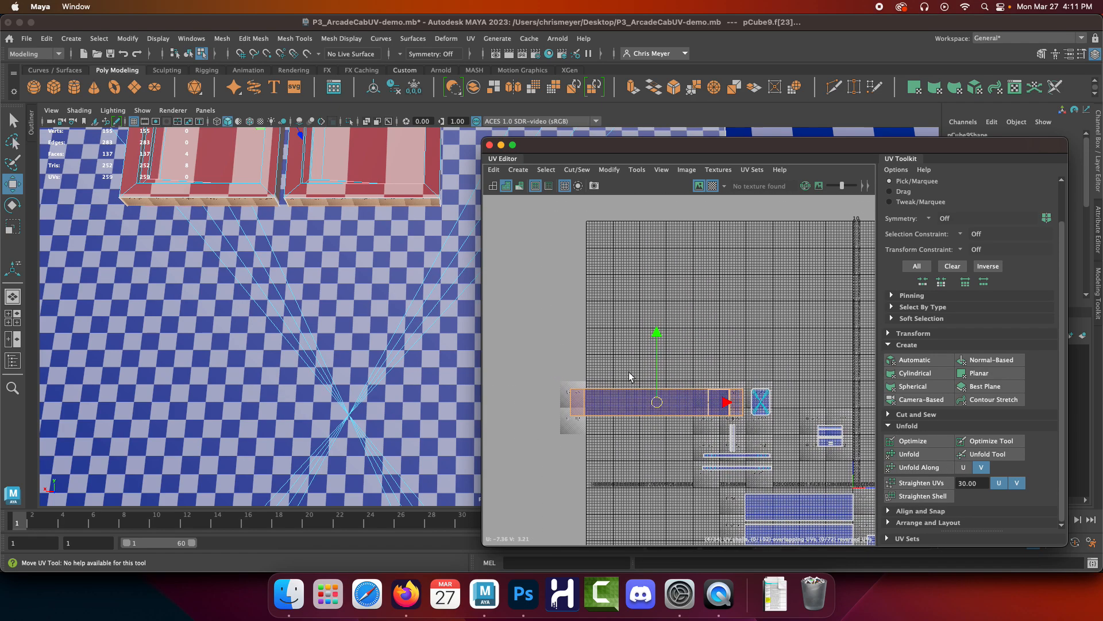
click(613, 404)
alt+right_drag(402, 281, 343, 241)
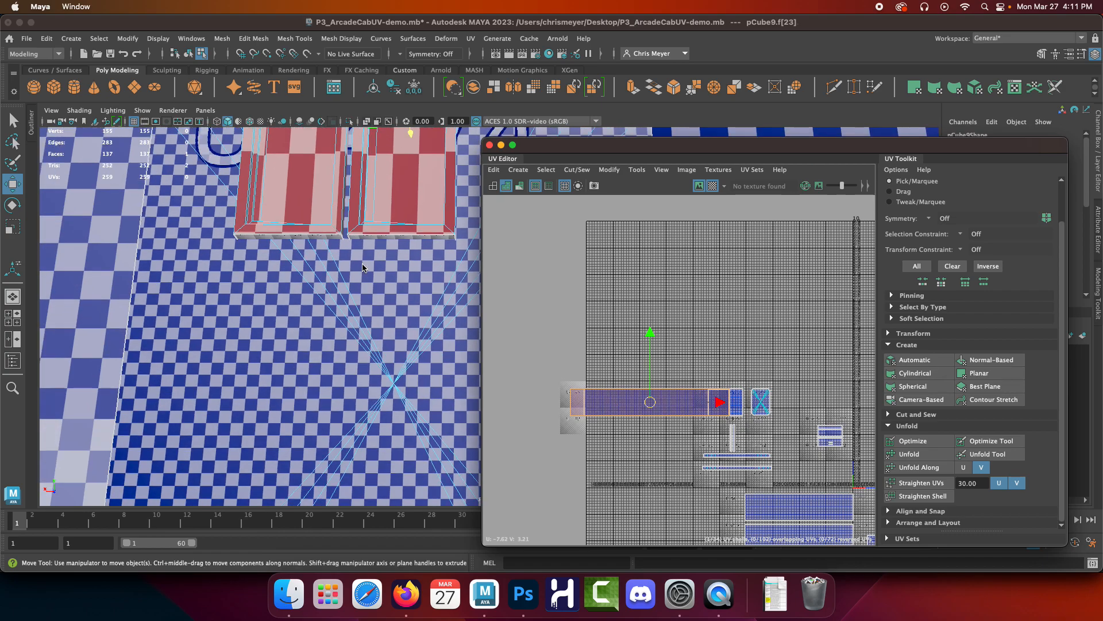
alt+middle_drag(342, 241, 355, 395)
drag(652, 403, 725, 332)
click(656, 411)
drag(652, 403, 719, 367)
click(660, 402)
drag(664, 404, 549, 335)
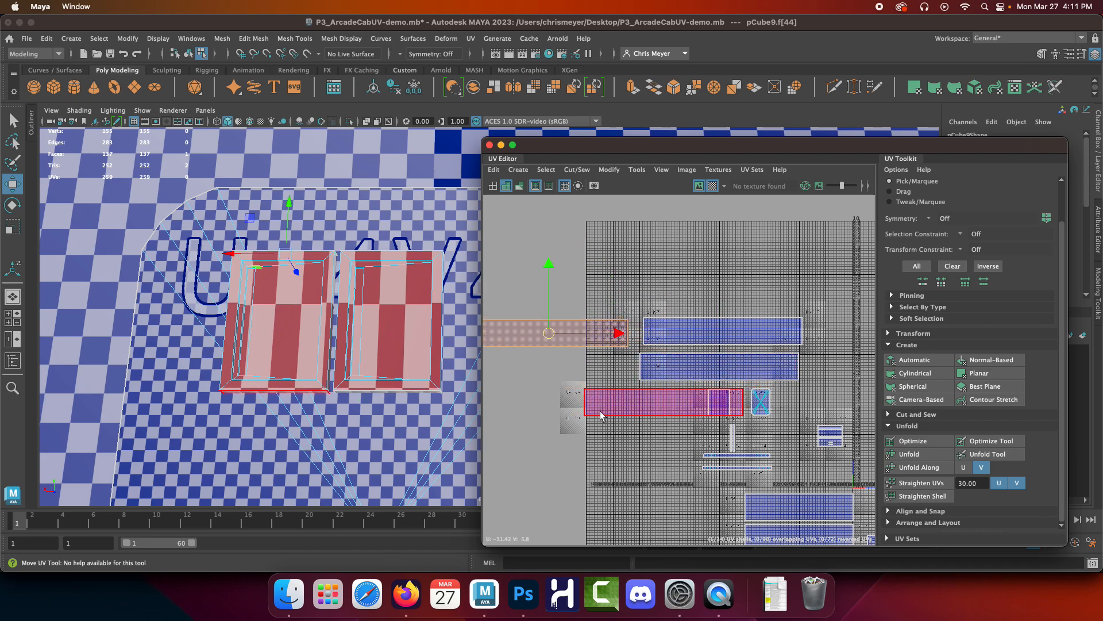
click(600, 416)
drag(656, 400, 547, 367)
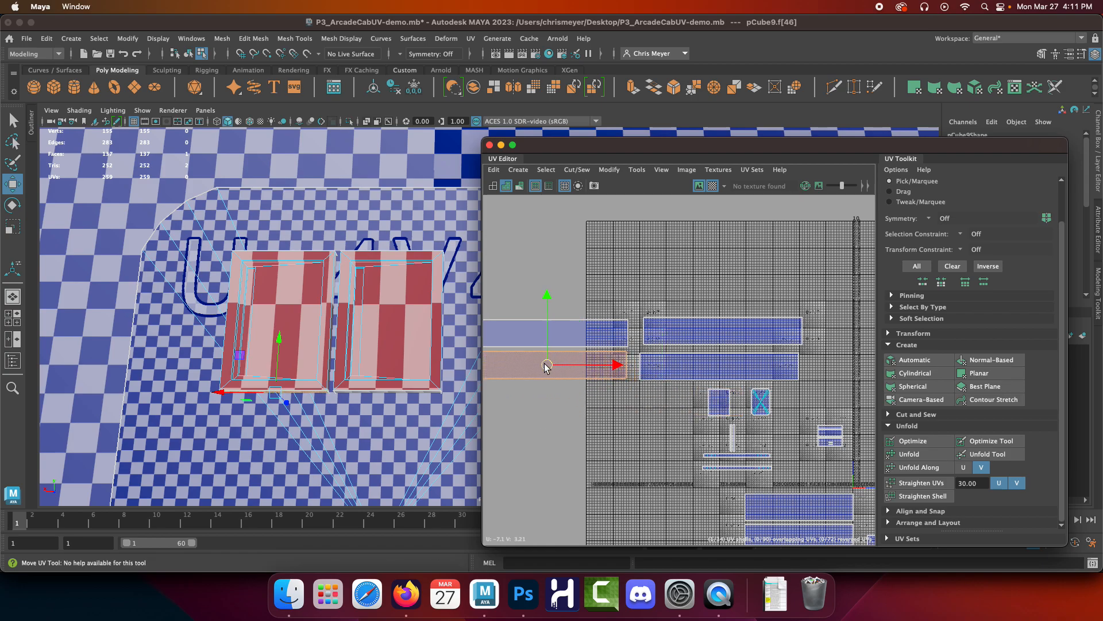
Scale the four frame edge strips down together and place the group beside the front panel shell.
drag(663, 388, 669, 393)
key(r)
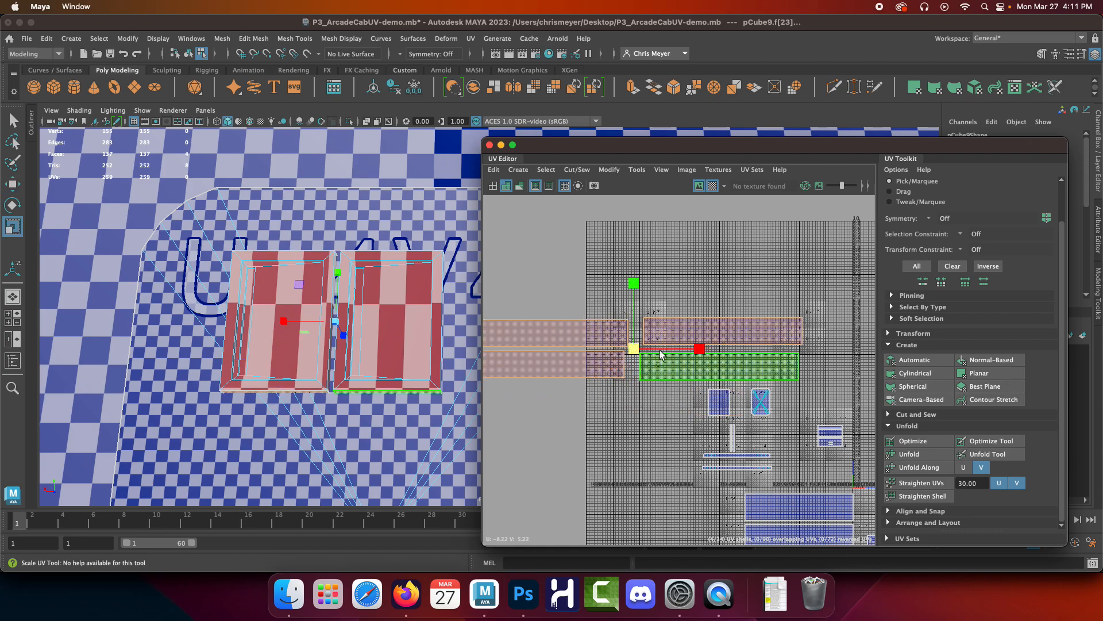
drag(634, 349, 681, 405)
key(w)
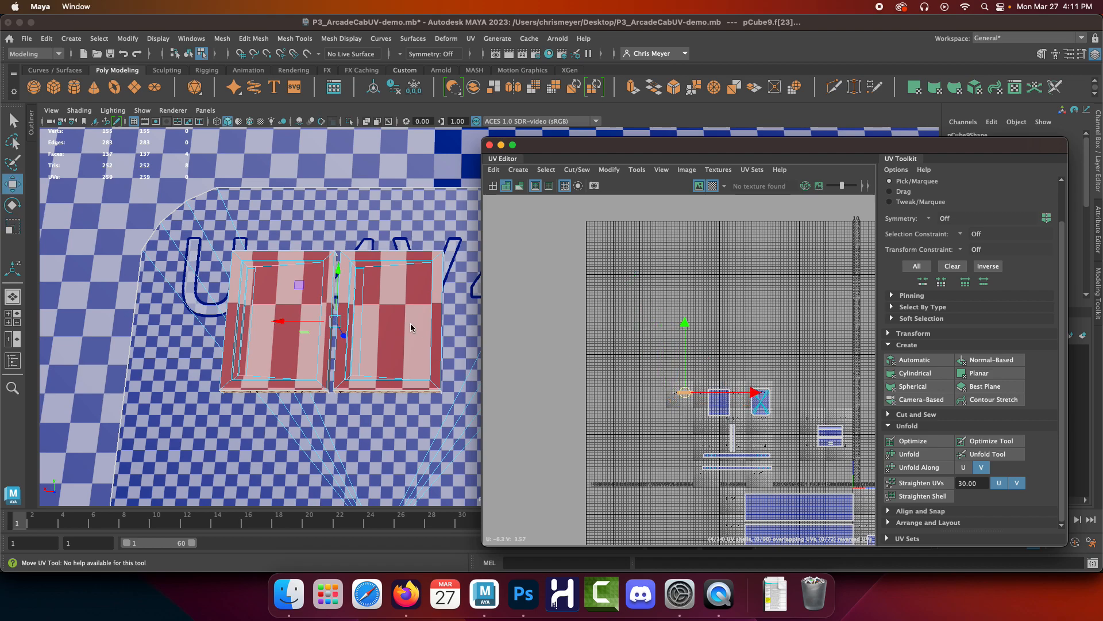
Select the outer left and right side faces of the two upper coin door frames.
mouse_move(435, 266)
right_down()
mouse_move(437, 283)
mouse_move(439, 260)
right_up()
alt+drag(439, 309, 373, 322)
click(291, 371)
alt+drag(290, 370, 361, 332)
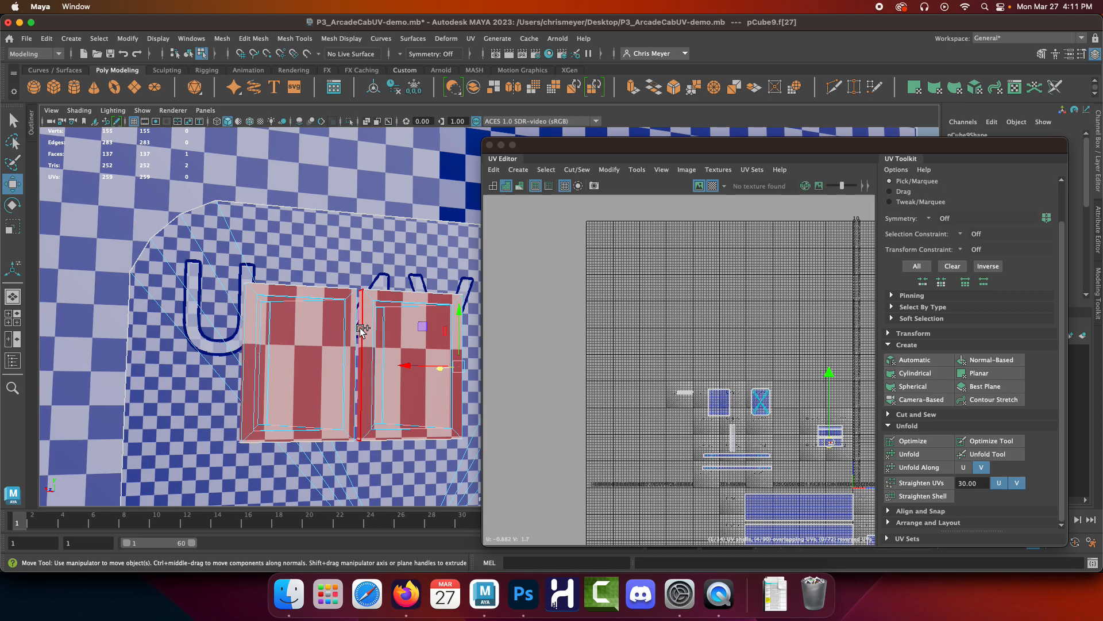
shift+click(361, 332)
alt+middle_drag(360, 332, 249, 361)
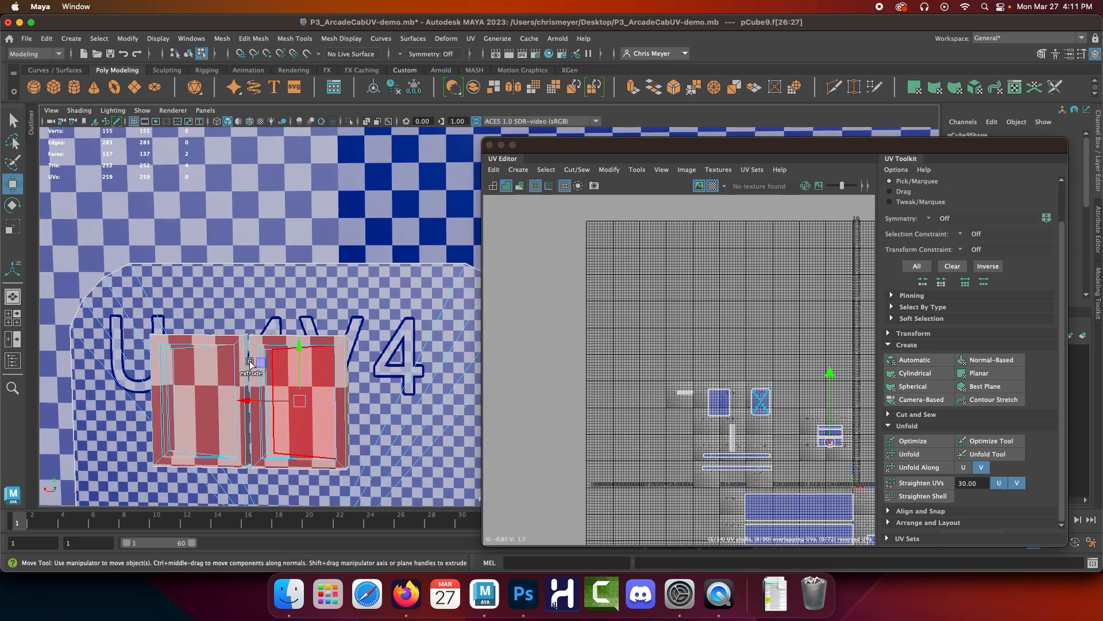
shift+click(248, 360)
alt+drag(184, 365, 266, 353)
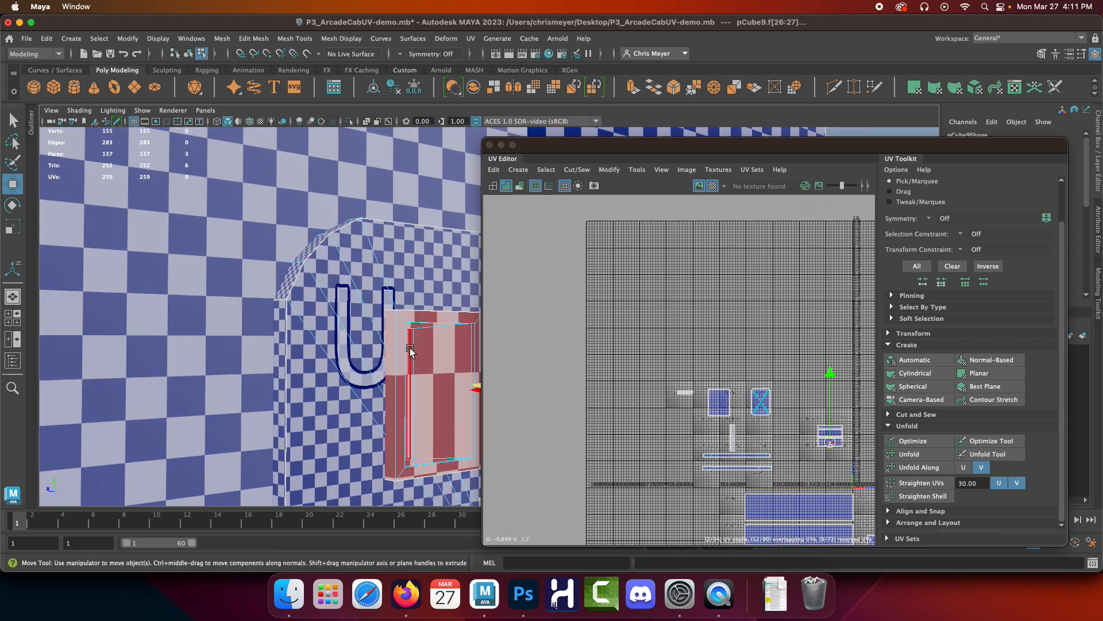
alt+drag(388, 347, 390, 259)
shift+click(390, 257)
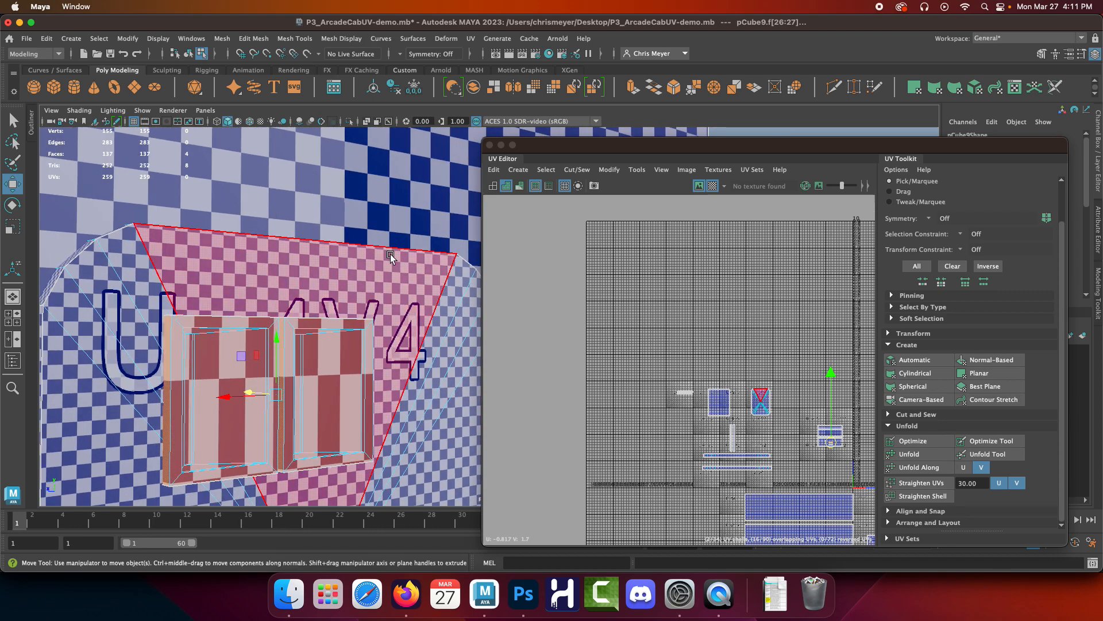
Planar-map the frames' side faces, unfold them along U and V, and move the shell near the small frame strips.
click(963, 467)
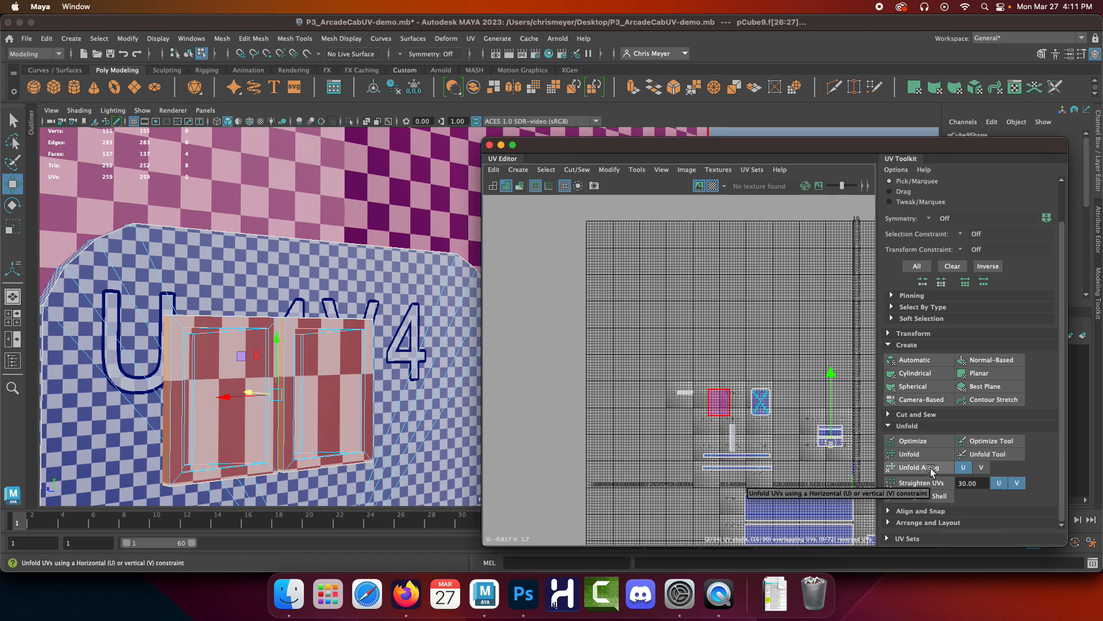
click(982, 373)
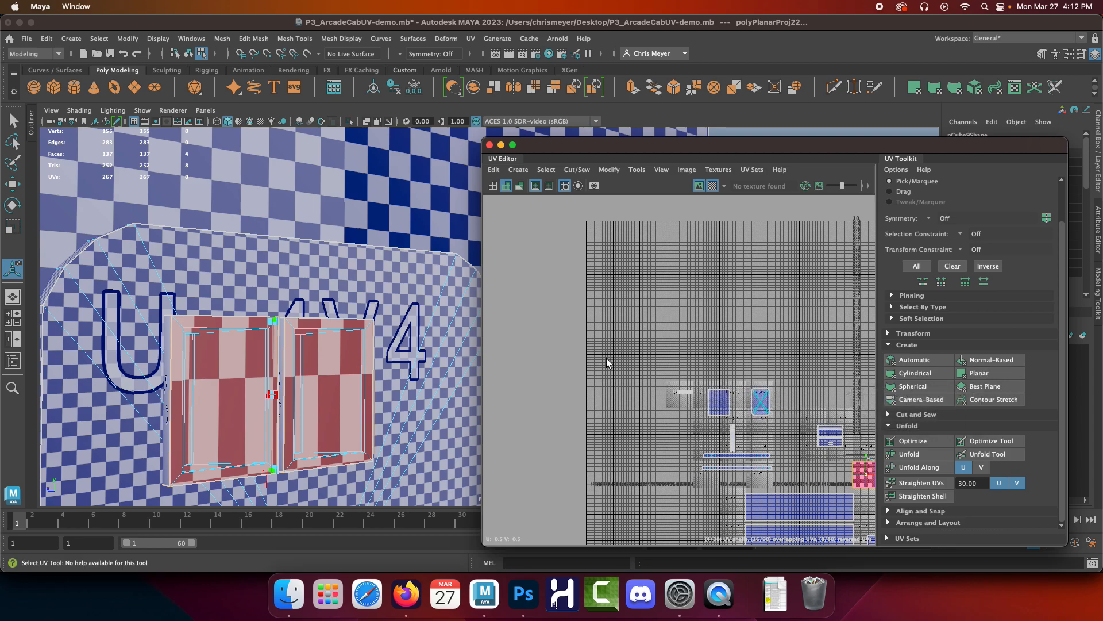
scroll(745, 448, down, 3)
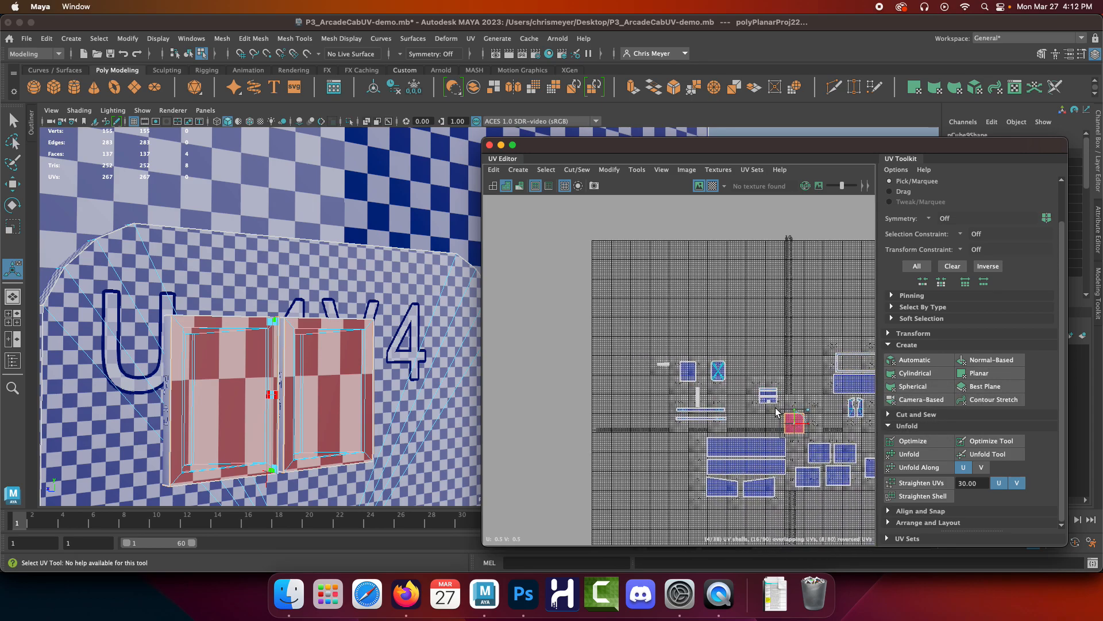
key(w)
drag(655, 404, 630, 391)
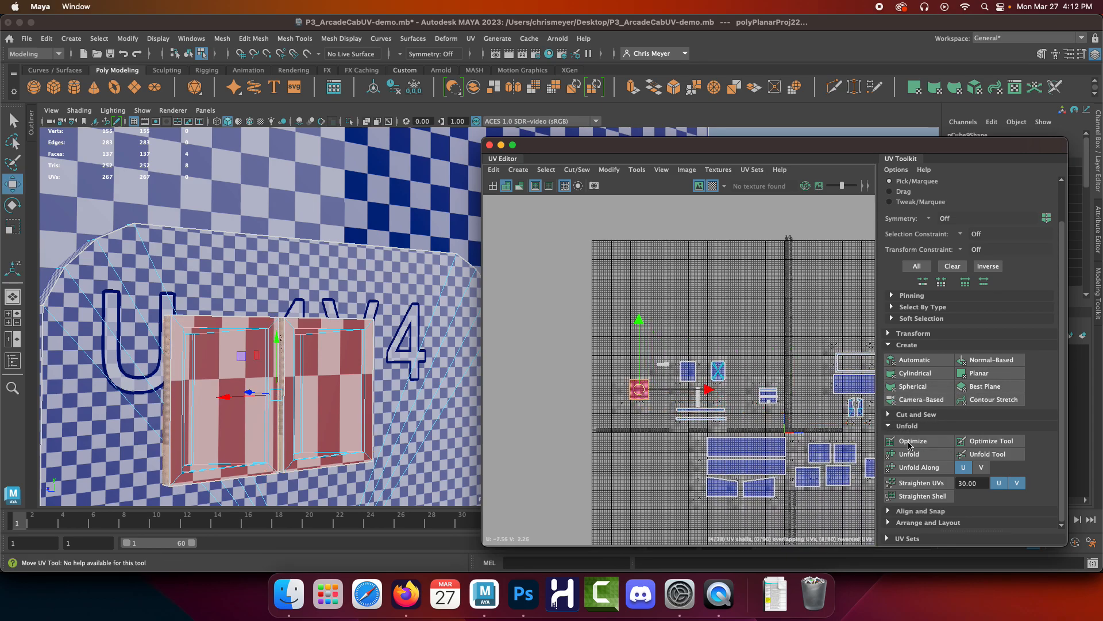
click(919, 467)
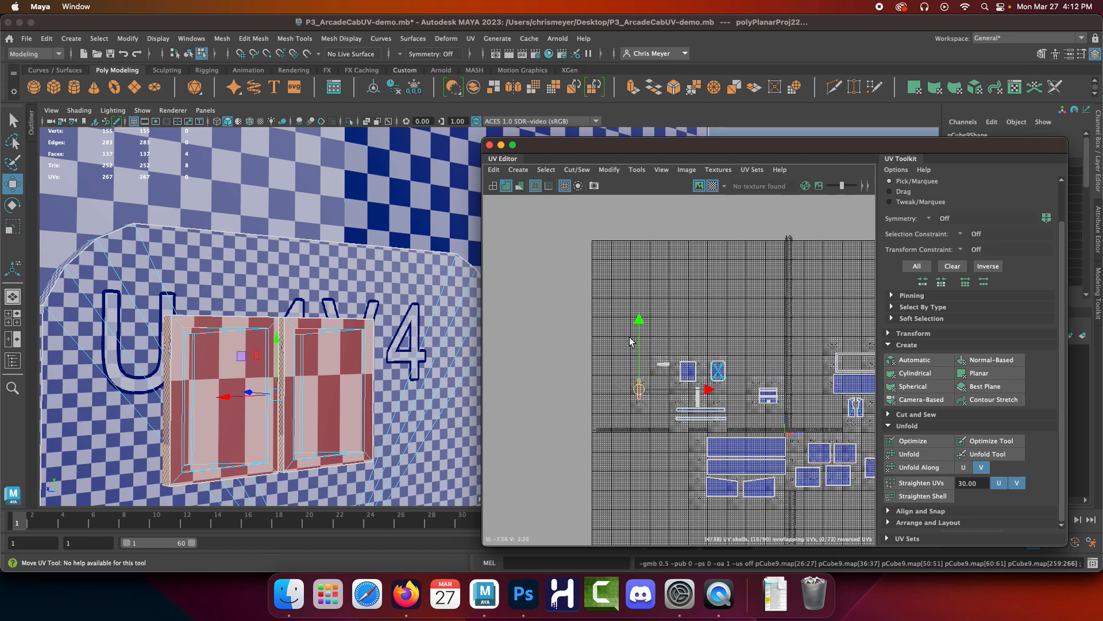
scroll(634, 341, up, 5)
mouse_move(650, 438)
mouse_down()
mouse_move(682, 441)
mouse_move(670, 445)
mouse_up()
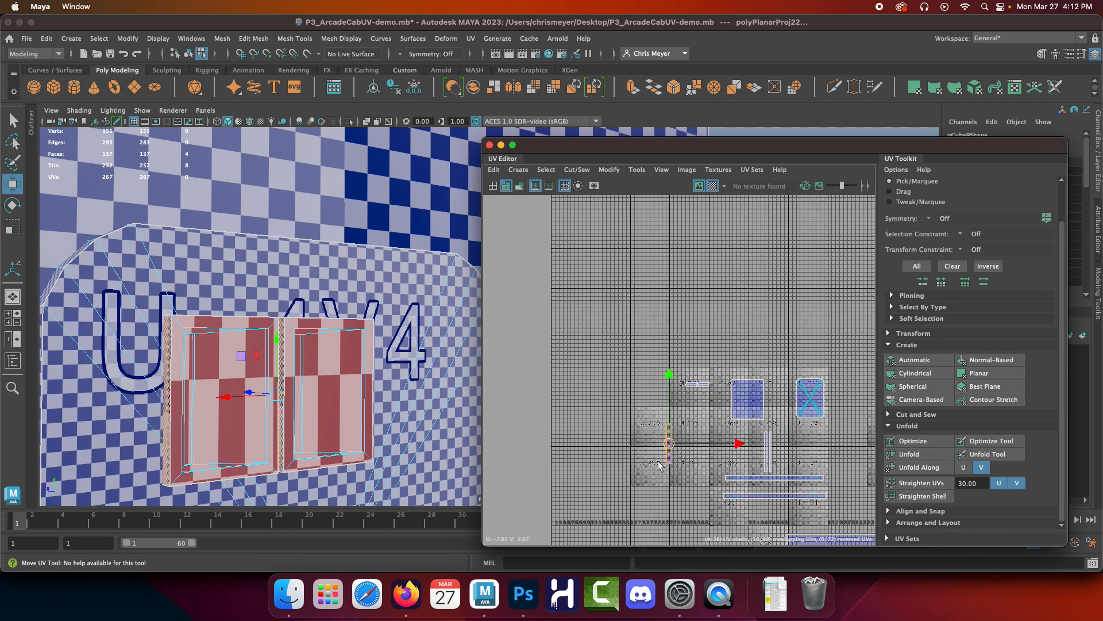
Separate the four overlapping side strips and line them up side by side directly below the small top and bottom frame strips.
click(682, 456)
alt+right_drag(681, 455, 734, 540)
alt+right_drag(701, 477, 726, 500)
alt+middle_drag(720, 416, 673, 444)
alt+right_drag(664, 412, 698, 480)
click(567, 479)
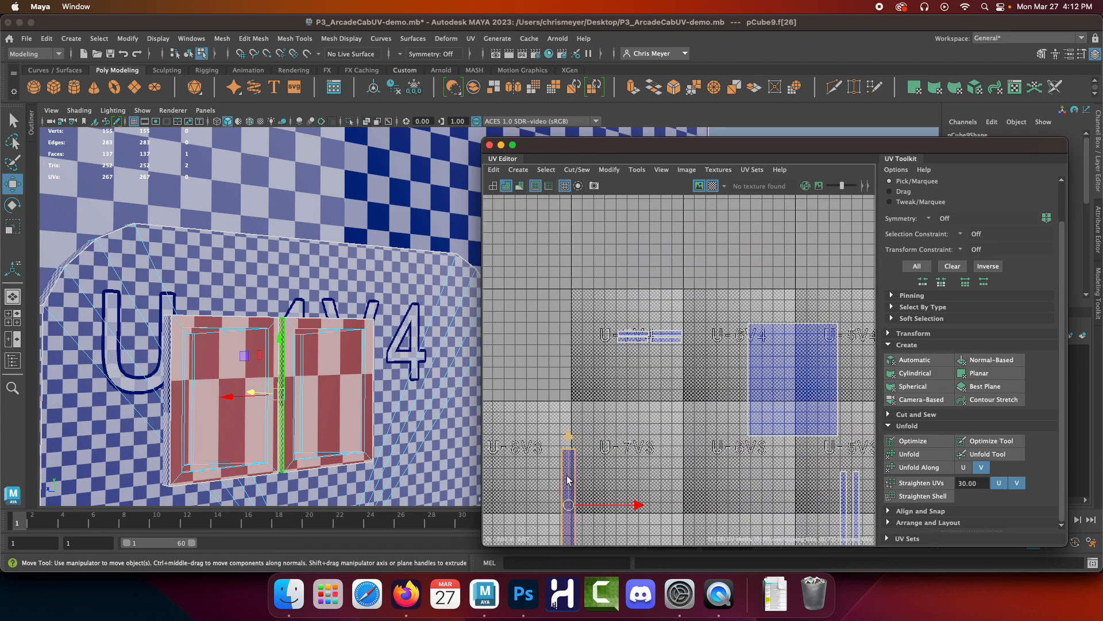
drag(579, 502, 662, 423)
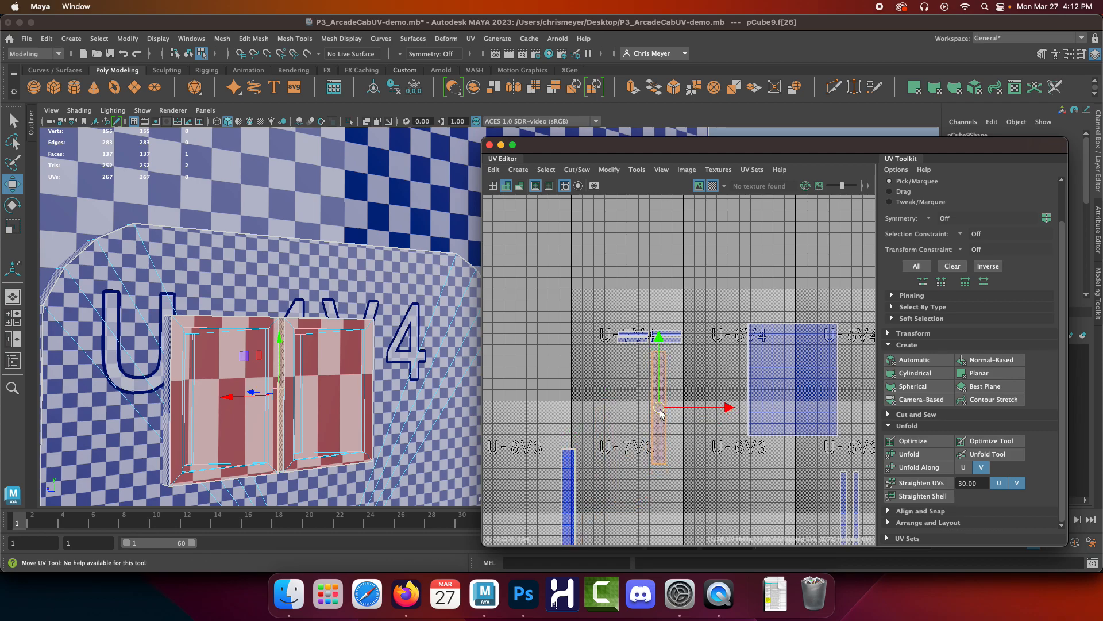
click(572, 488)
drag(572, 494, 681, 405)
click(568, 479)
drag(568, 499, 623, 409)
click(568, 506)
drag(569, 507, 639, 410)
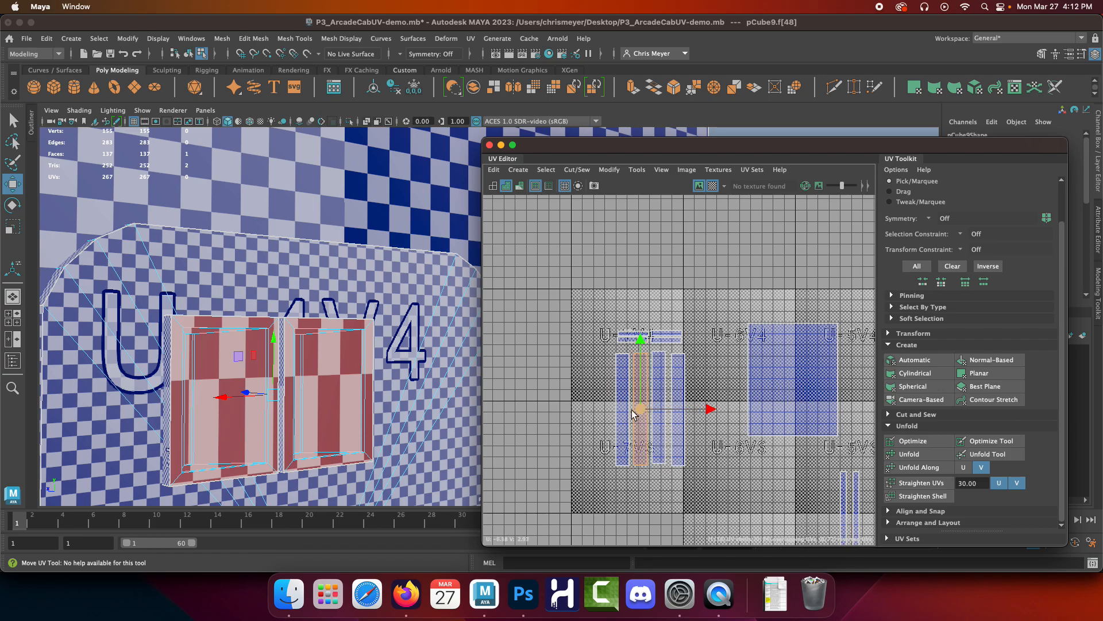
right_drag(201, 321, 210, 302)
alt+right_drag(339, 325, 273, 262)
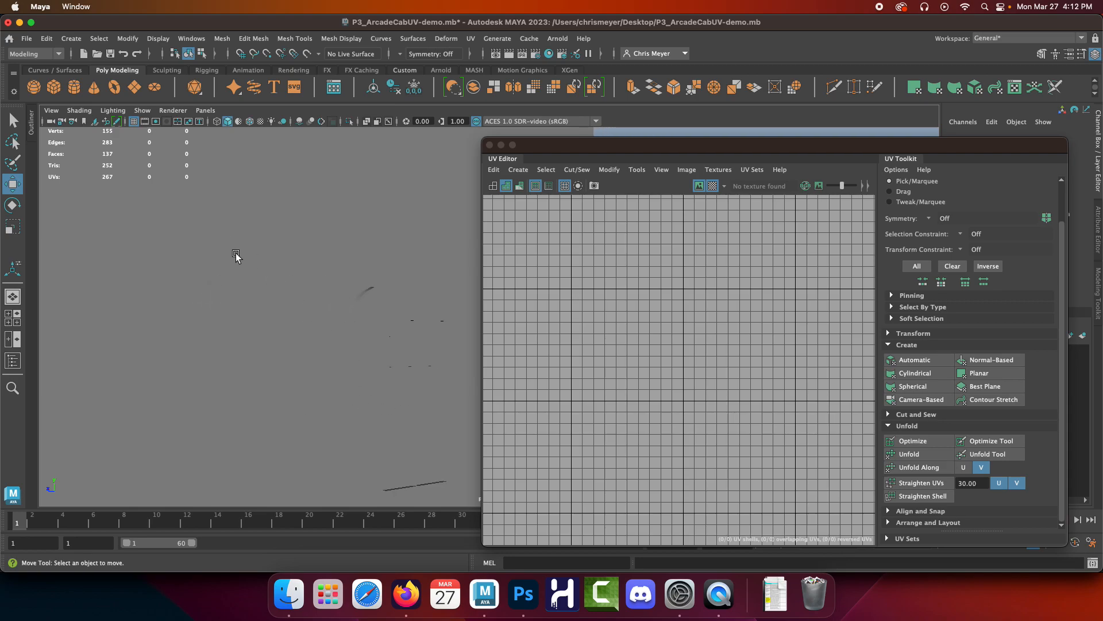
alt+drag(349, 307, 387, 336)
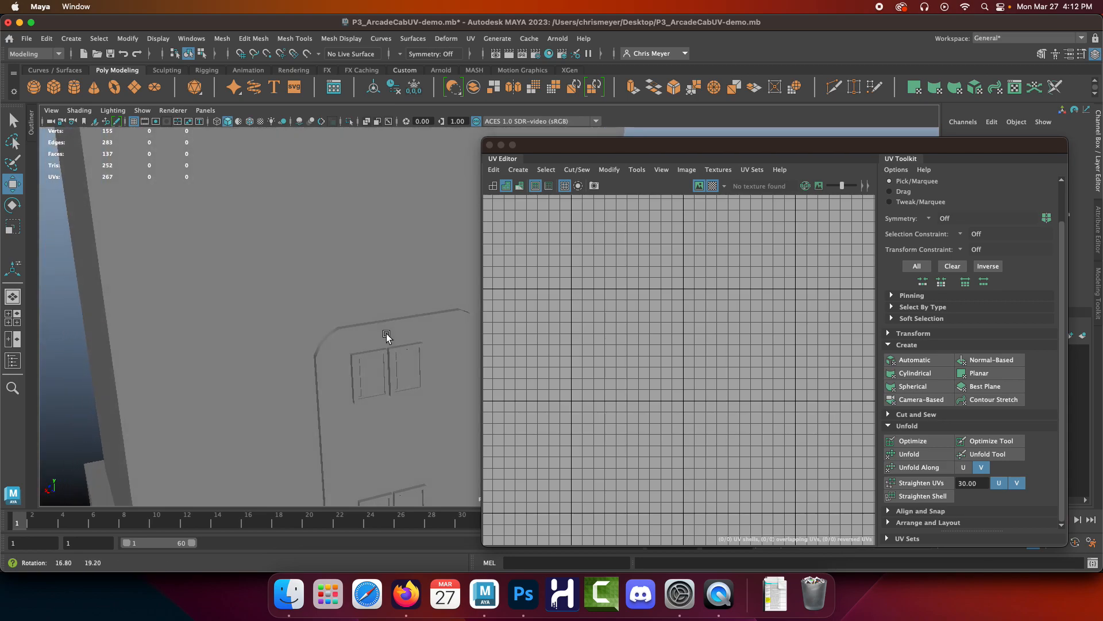
key(ctrl+a)
click(500, 145)
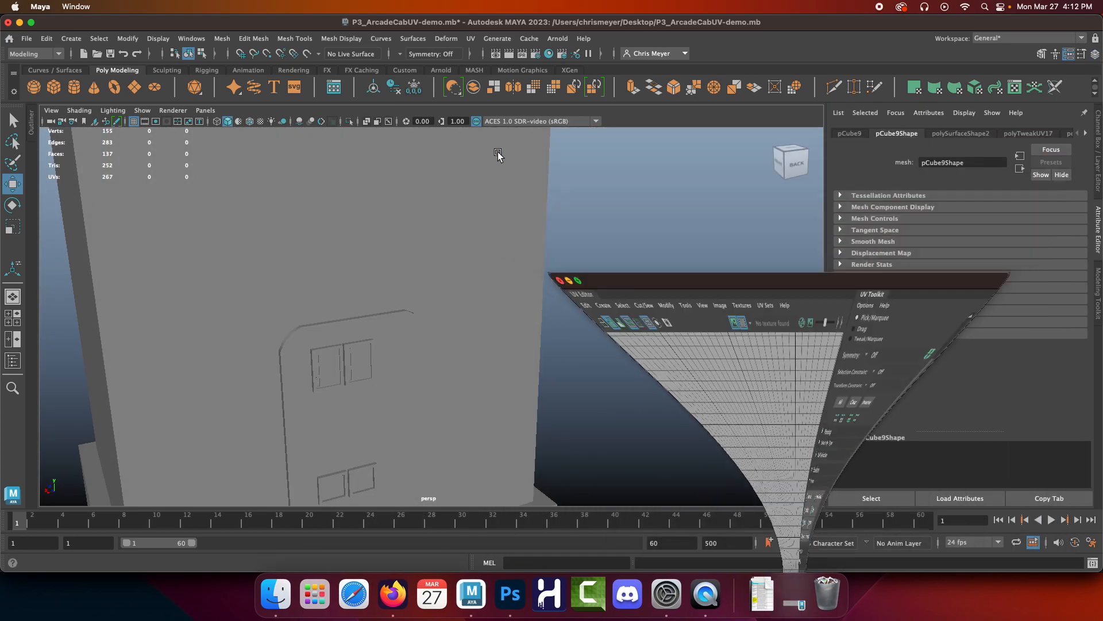
right_drag(370, 228, 370, 282)
right_drag(417, 217, 418, 216)
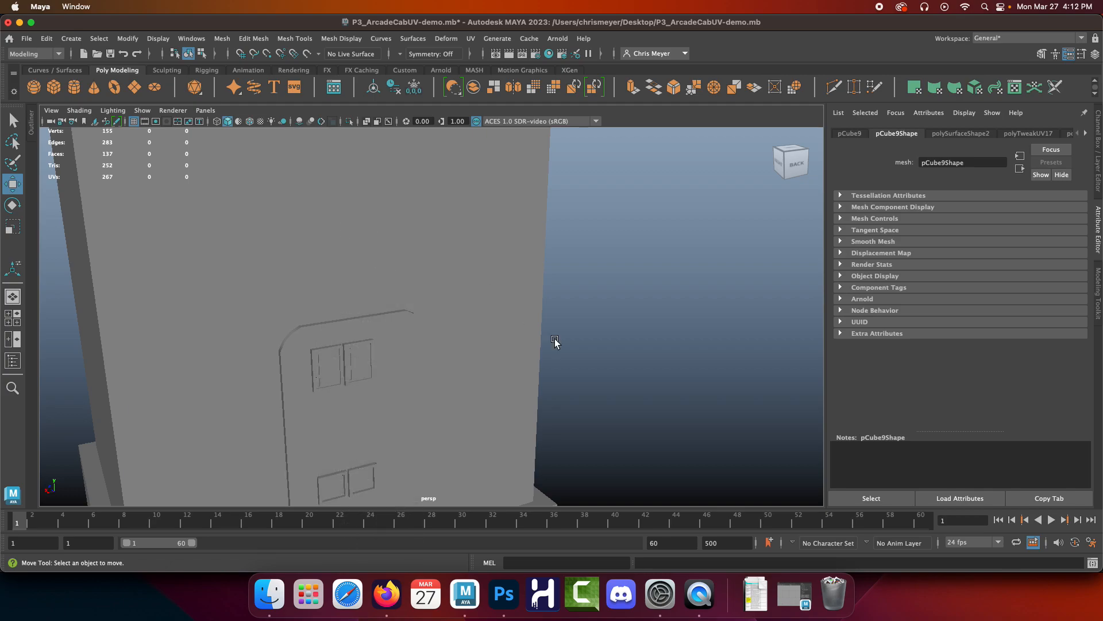
click(481, 422)
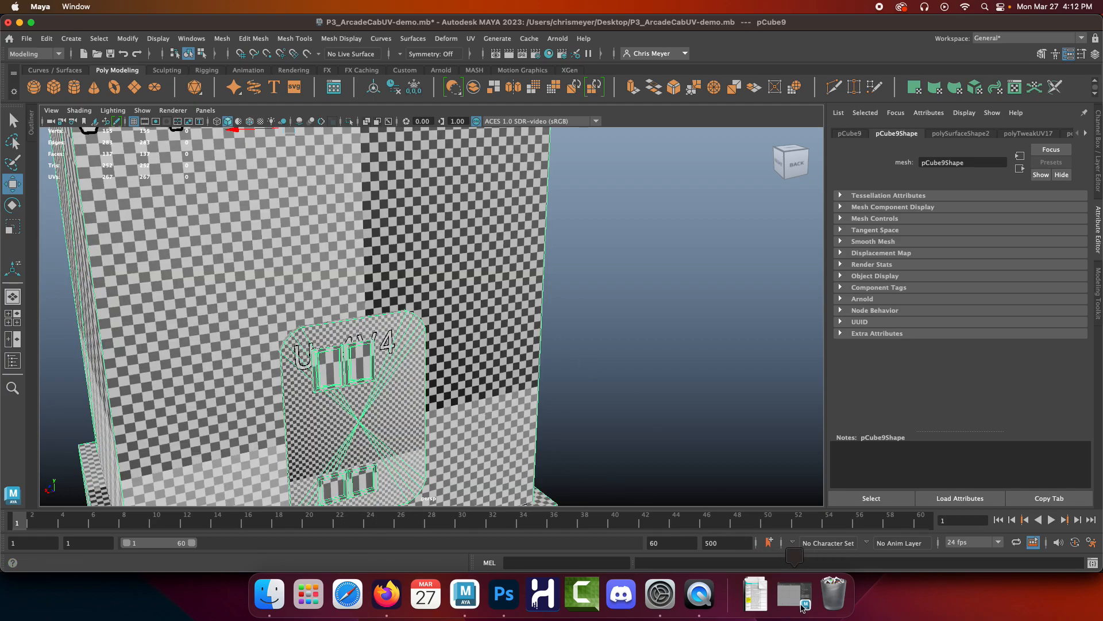
click(803, 607)
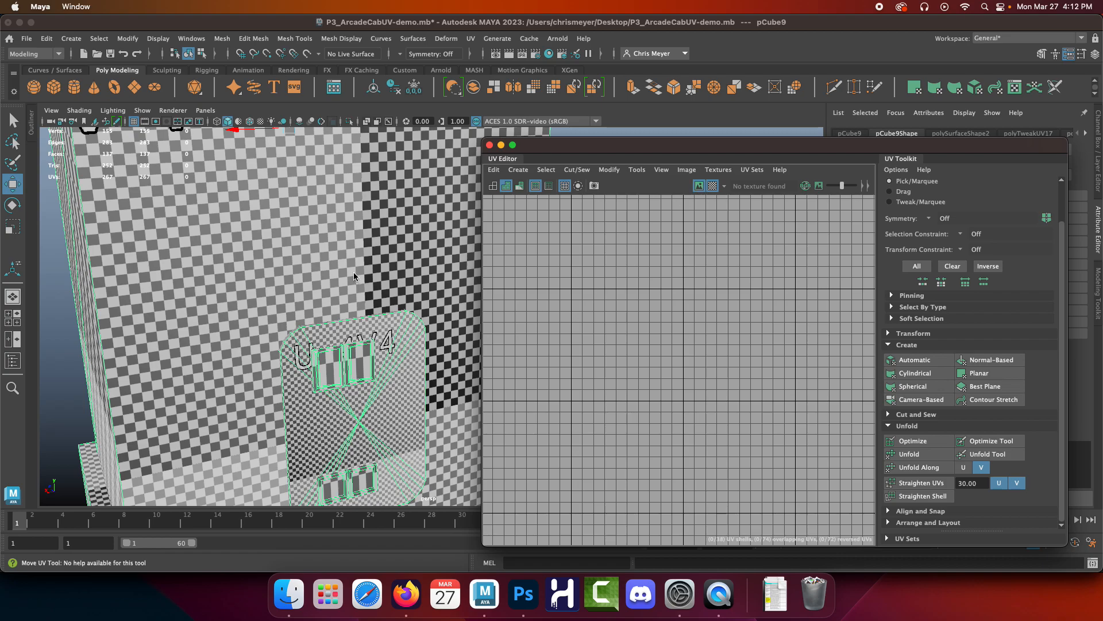
Select the front border faces of the two upper coin door frames.
click(354, 274)
alt+right_drag(357, 320, 388, 434)
alt+middle_drag(247, 345, 312, 257)
alt+right_drag(313, 252, 285, 331)
right_drag(226, 303, 227, 248)
click(196, 276)
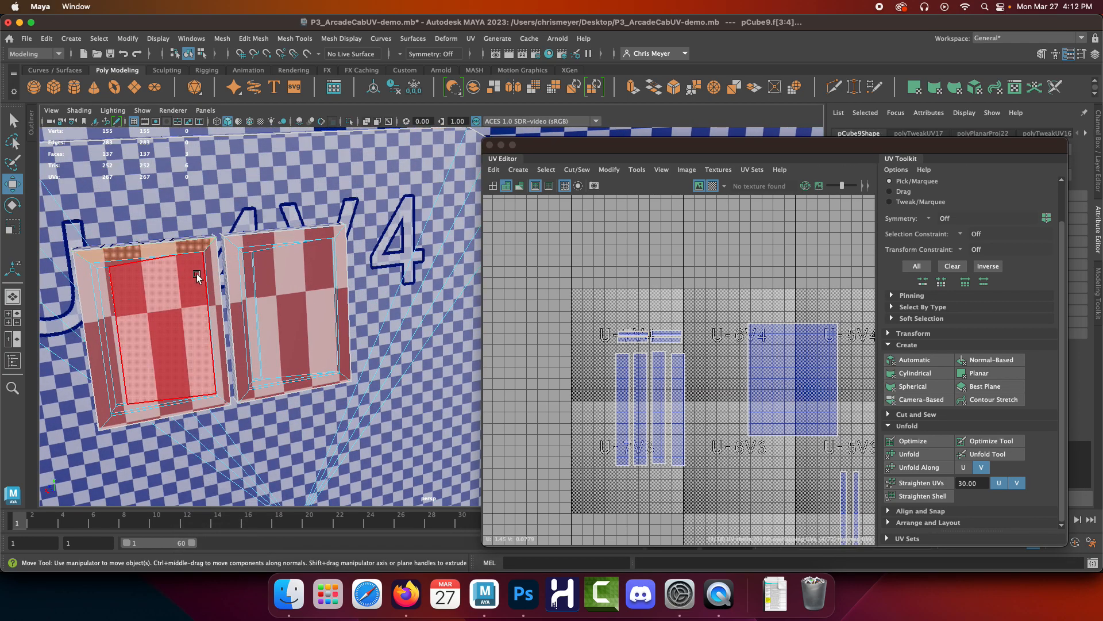
click(100, 303)
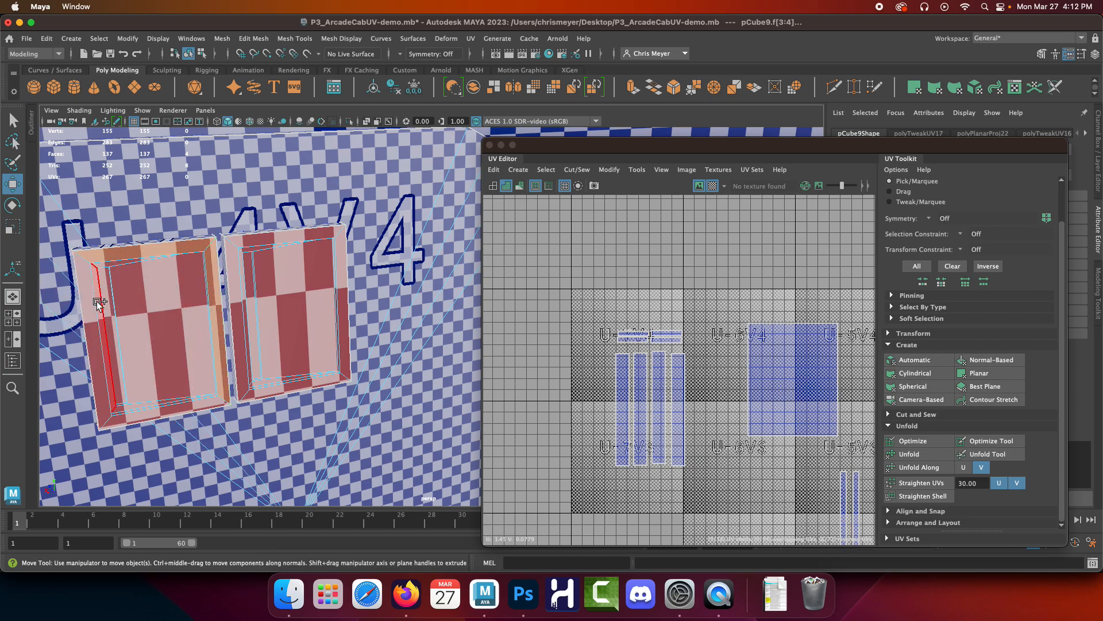
shift+click(93, 322)
shift+click(197, 405)
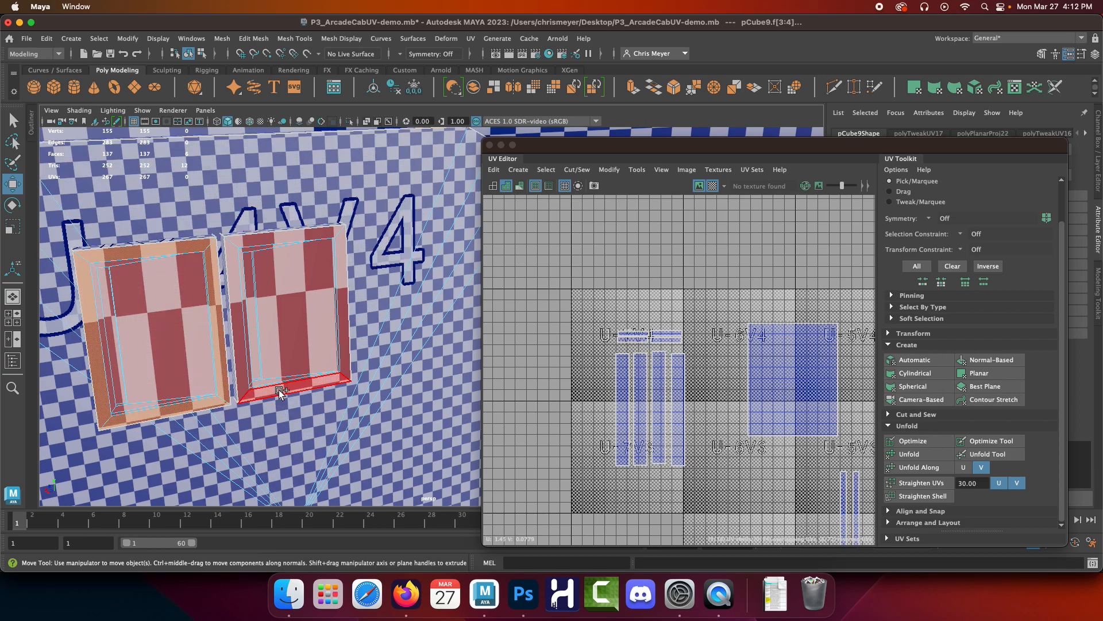
shift+click(247, 359)
shift+click(285, 241)
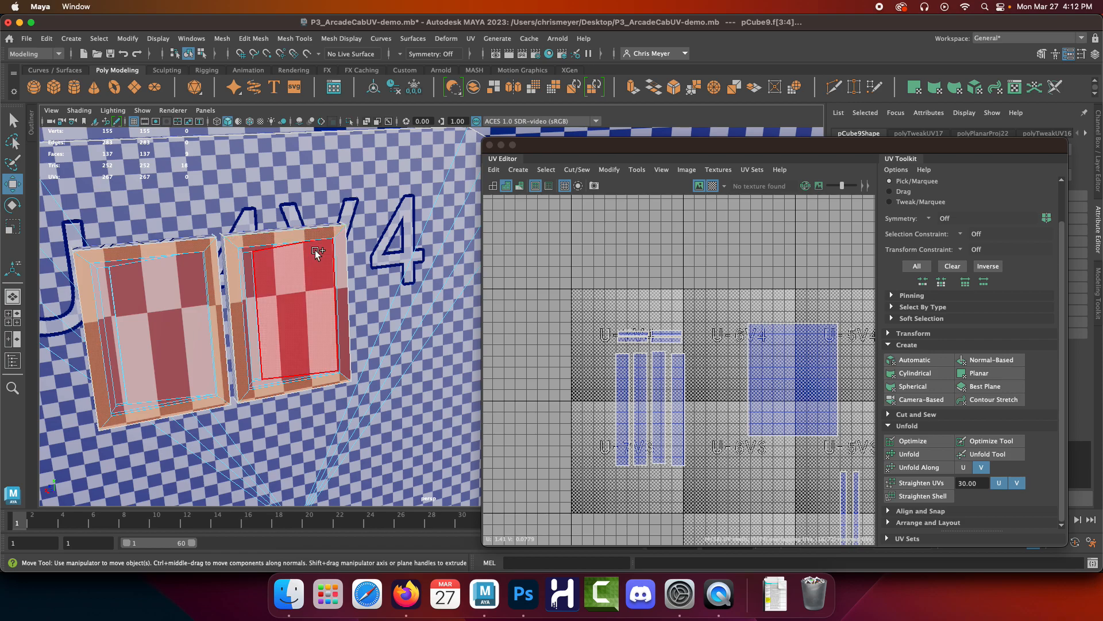
shift+click(341, 260)
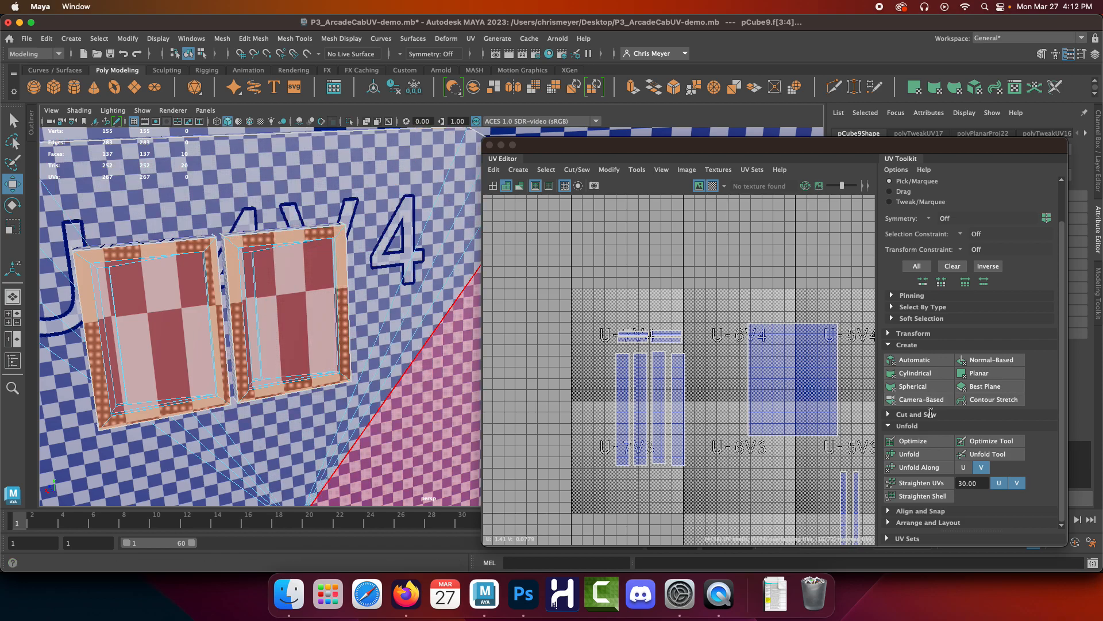
click(987, 373)
scroll(711, 405, down, 4)
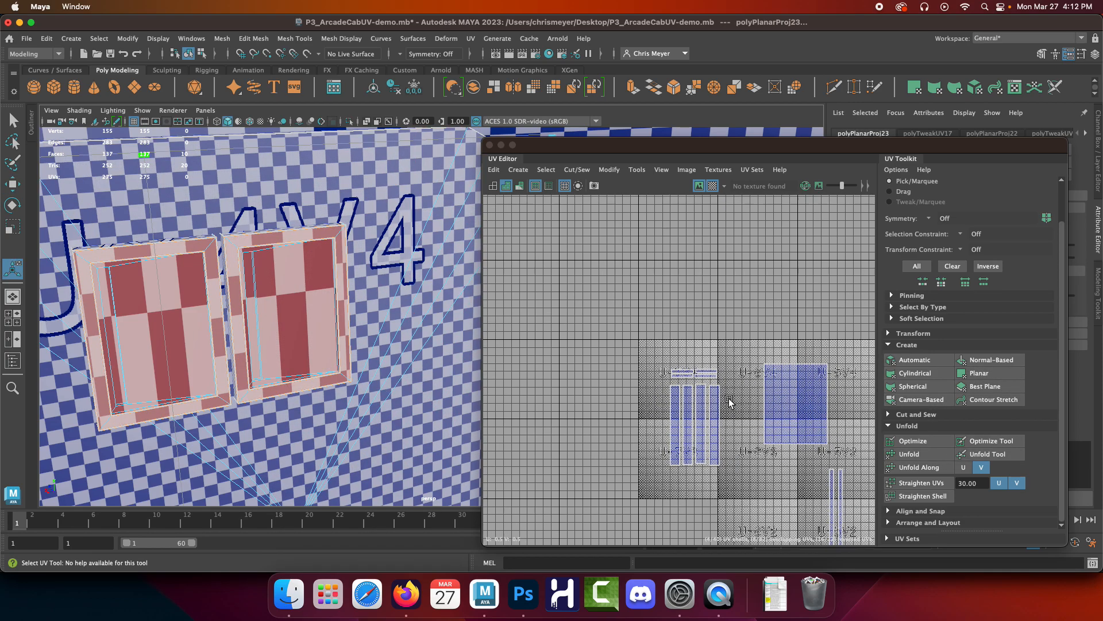
scroll(711, 405, down, 5)
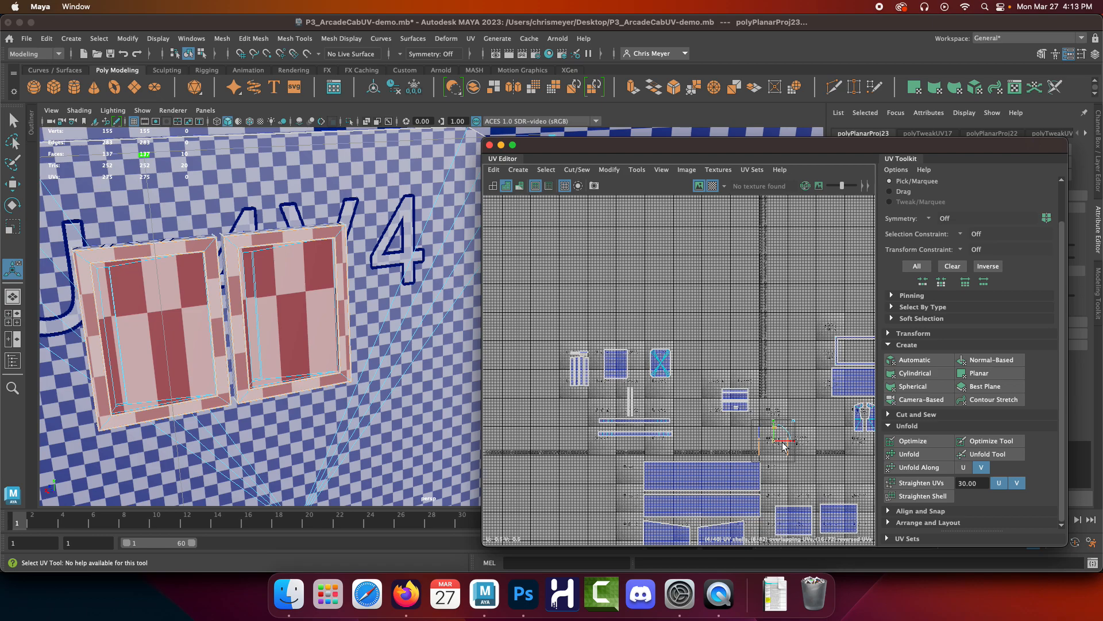
key(super+z)
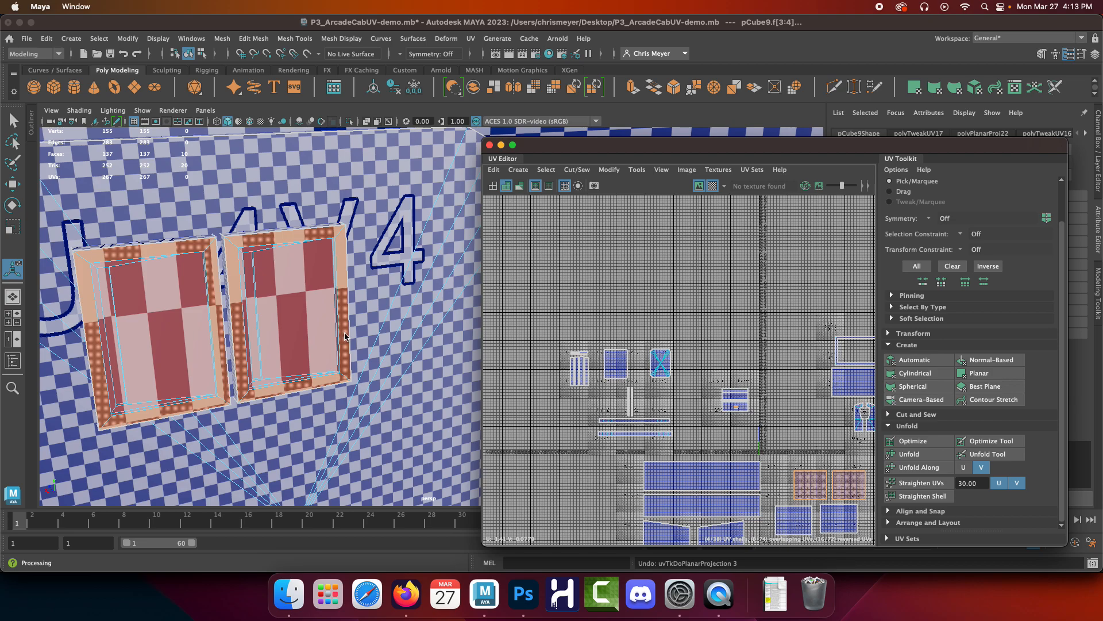
Deselect the two stray cabinet base side faces, keeping only the front border faces of the upper coin door frames selected.
scroll(257, 370, down, 15)
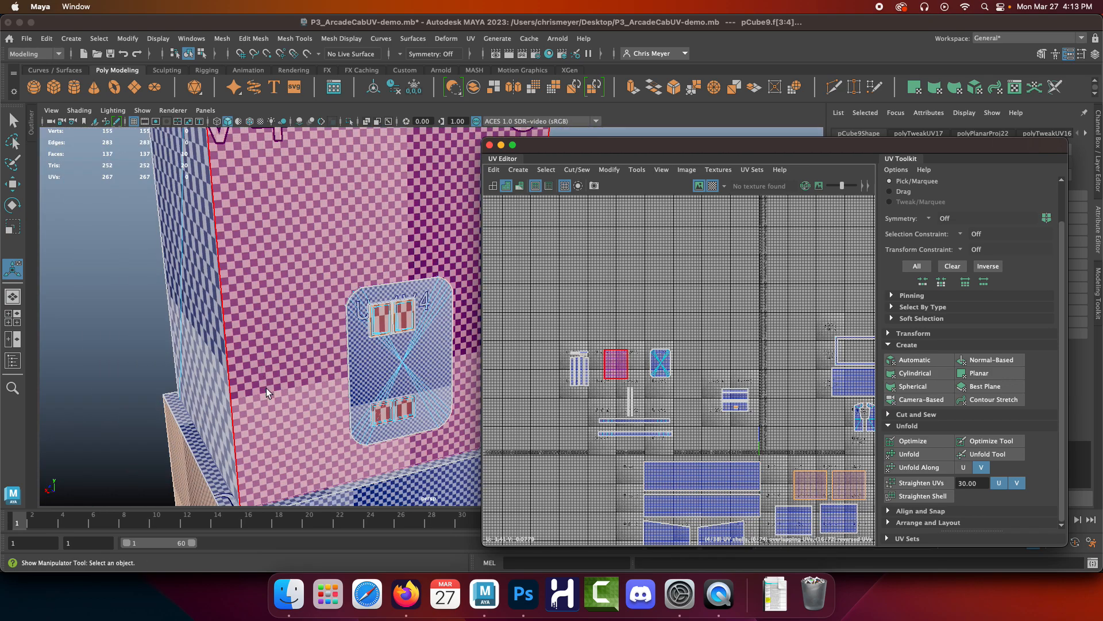
ctrl+drag(789, 437, 904, 511)
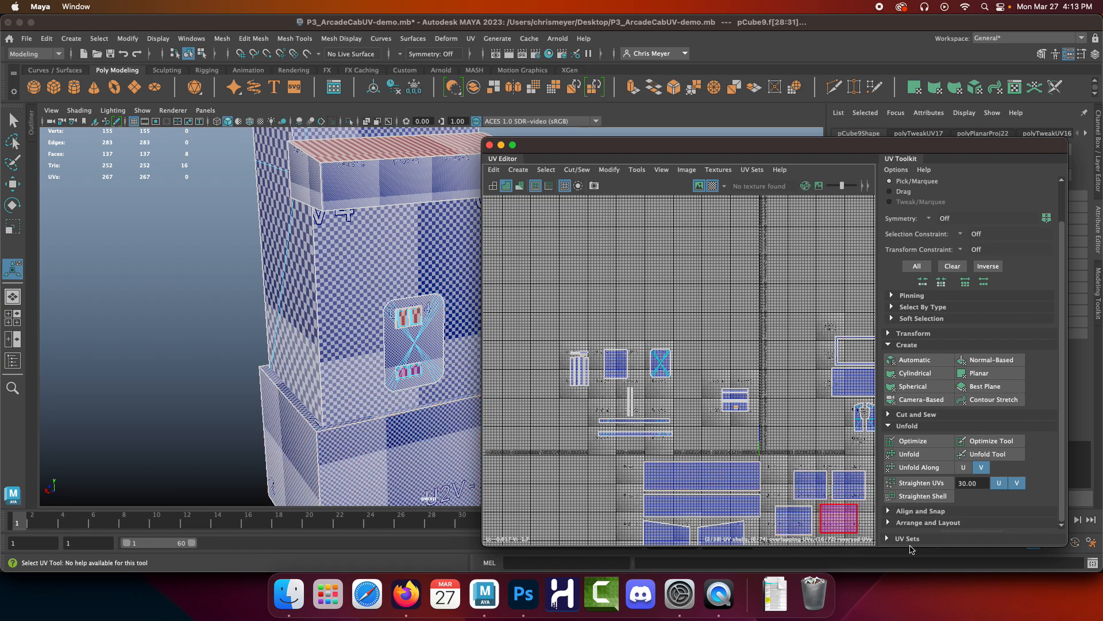
scroll(685, 405, up, 4)
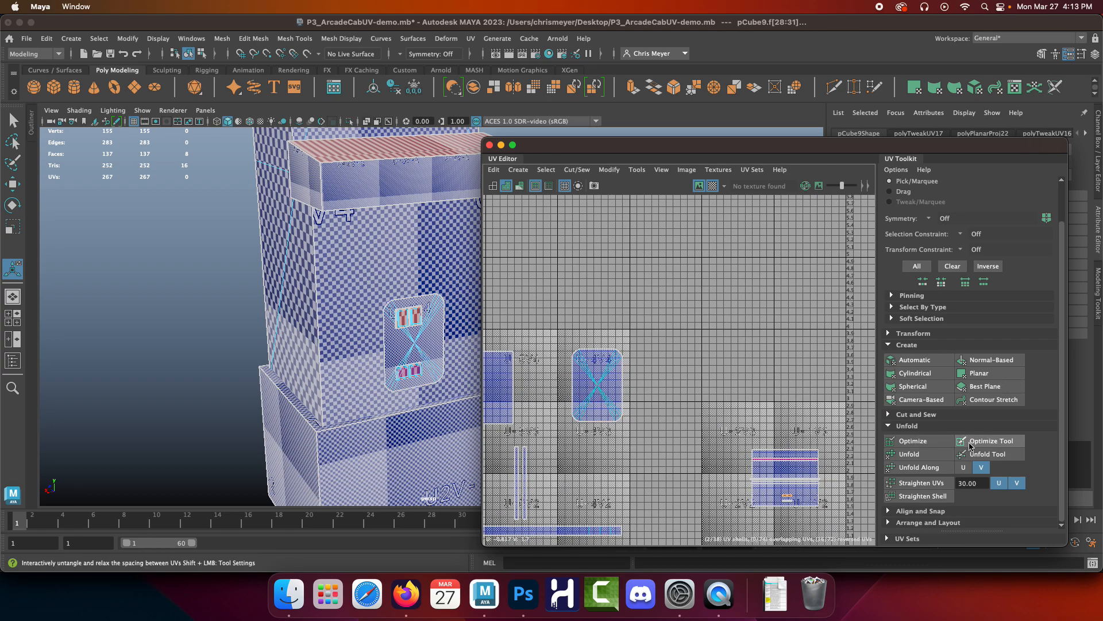
Planar-map the front border faces of the upper frames and place the shell above the small frame strips.
click(988, 373)
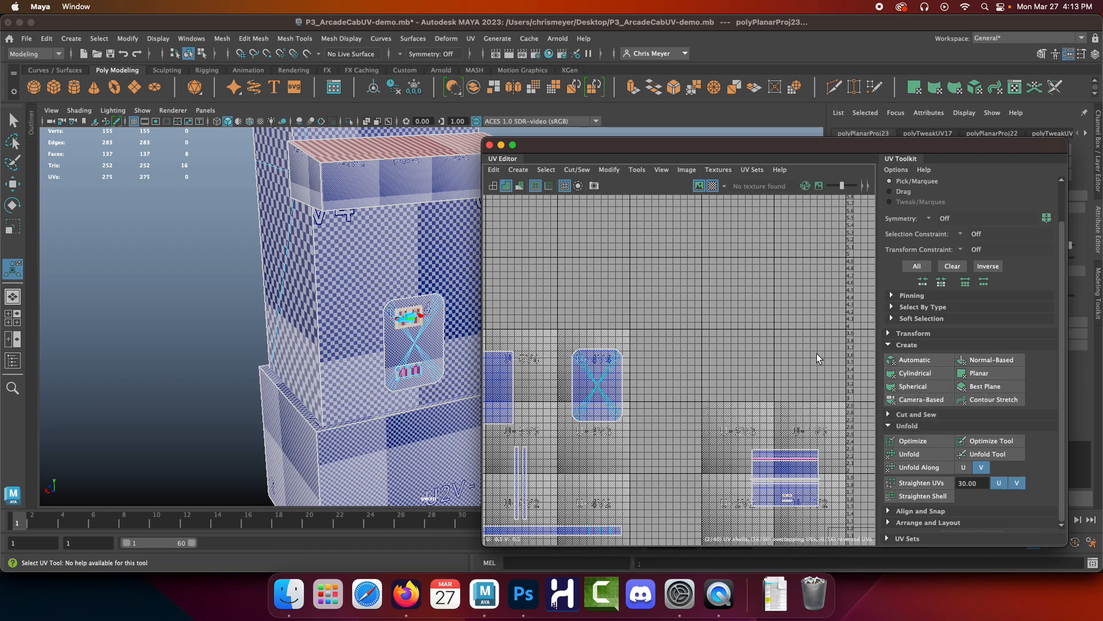
key(w)
scroll(804, 489, down, 5)
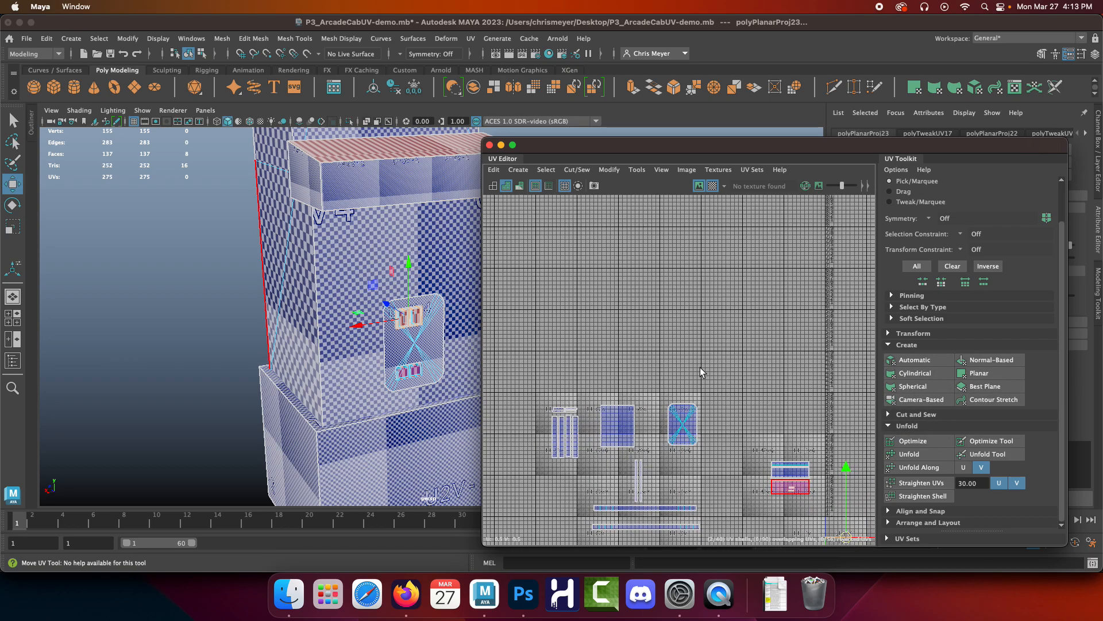
drag(829, 513, 702, 440)
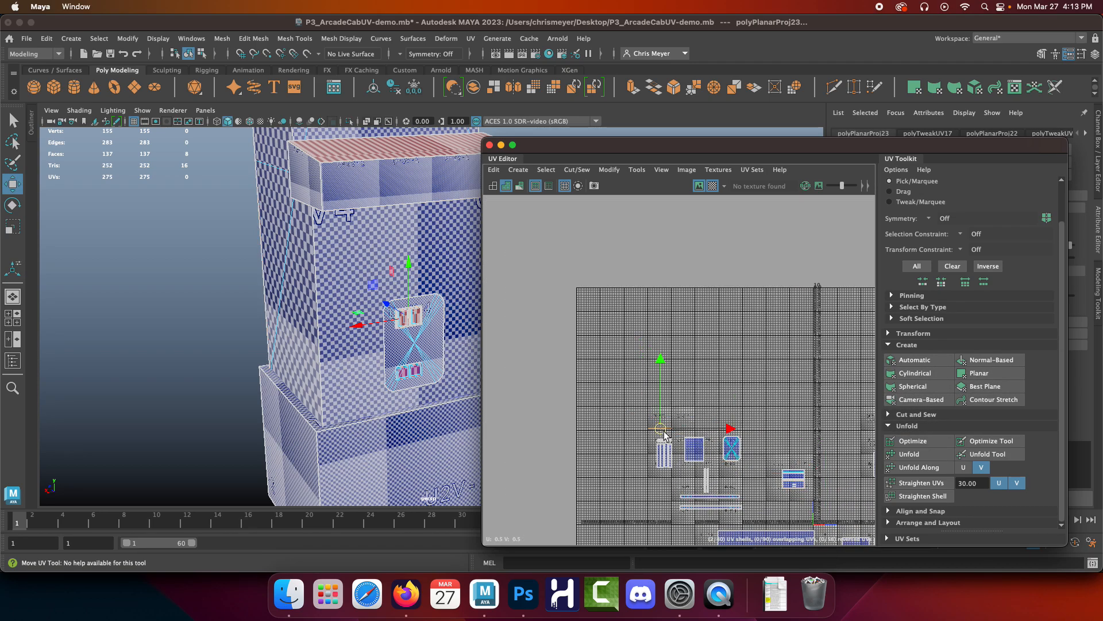
scroll(705, 472, up, 8)
scroll(642, 354, down, 3)
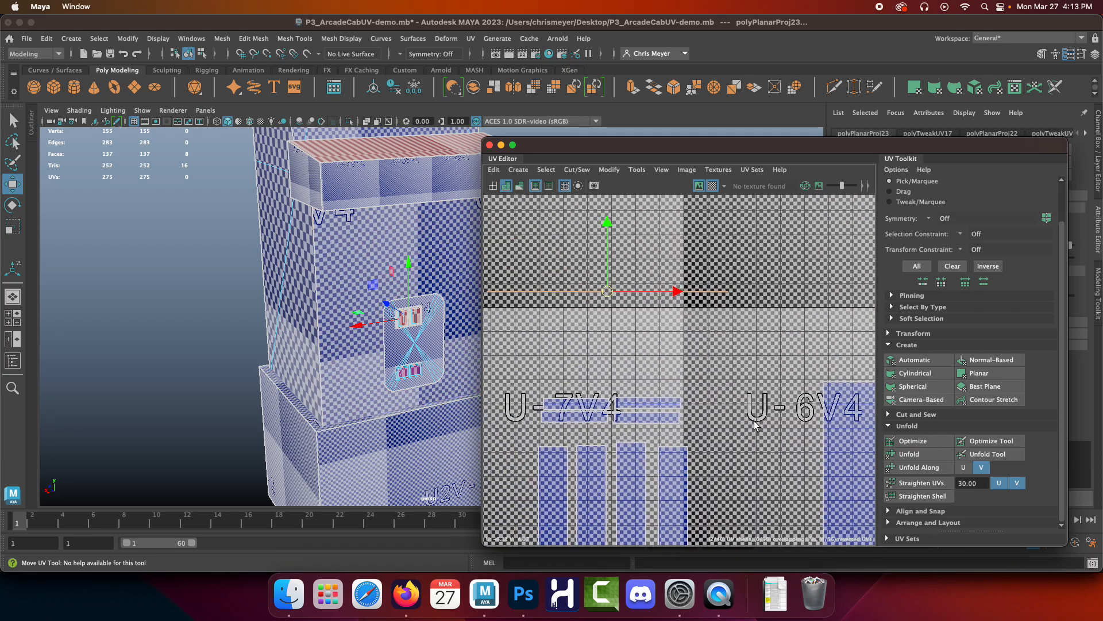
alt+middle_drag(641, 354, 681, 366)
key(f)
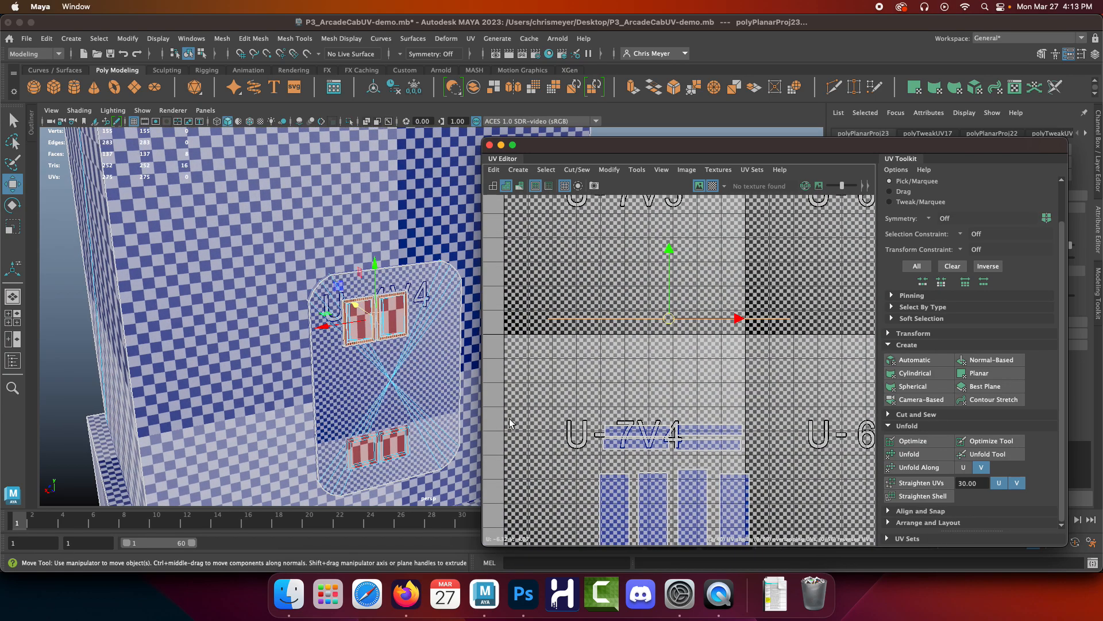
Planar-map the frames' front border faces again and move the new shell directly above the small top and bottom frame strips.
click(979, 373)
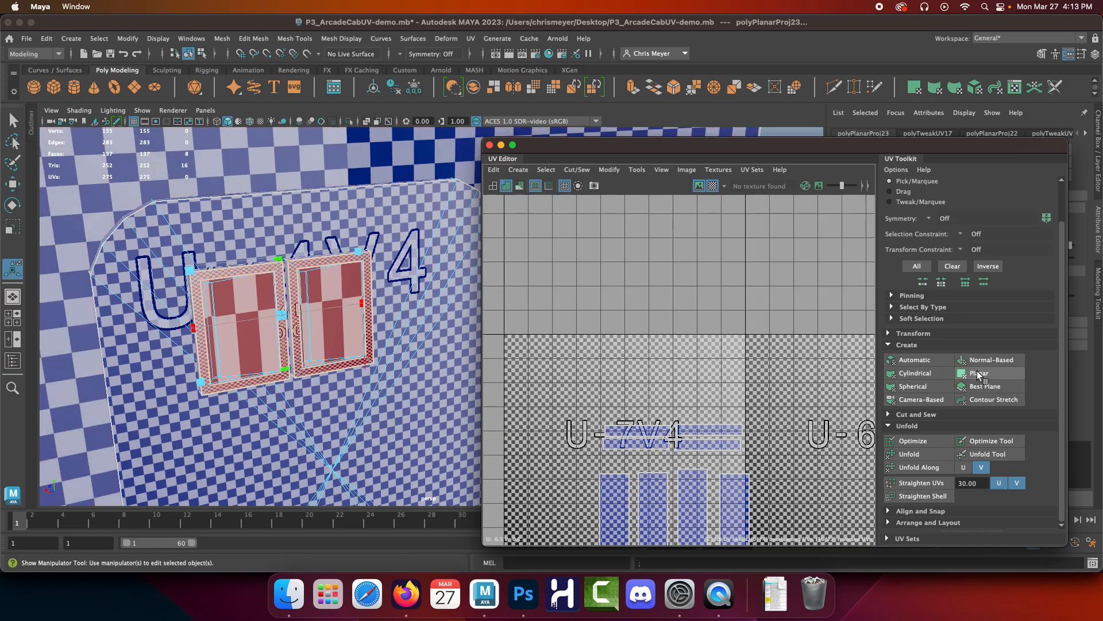
scroll(711, 463, down, 5)
scroll(712, 463, down, 5)
alt+middle_drag(712, 463, 638, 319)
scroll(742, 424, down, 4)
alt+middle_drag(771, 408, 571, 344)
key(w)
drag(678, 384, 505, 268)
alt+middle_drag(507, 284, 693, 379)
drag(693, 362, 649, 363)
scroll(689, 390, up, 5)
Unfold the two frame border shells along U and separate them so they sit side by side without overlapping.
right_drag(723, 369, 675, 348)
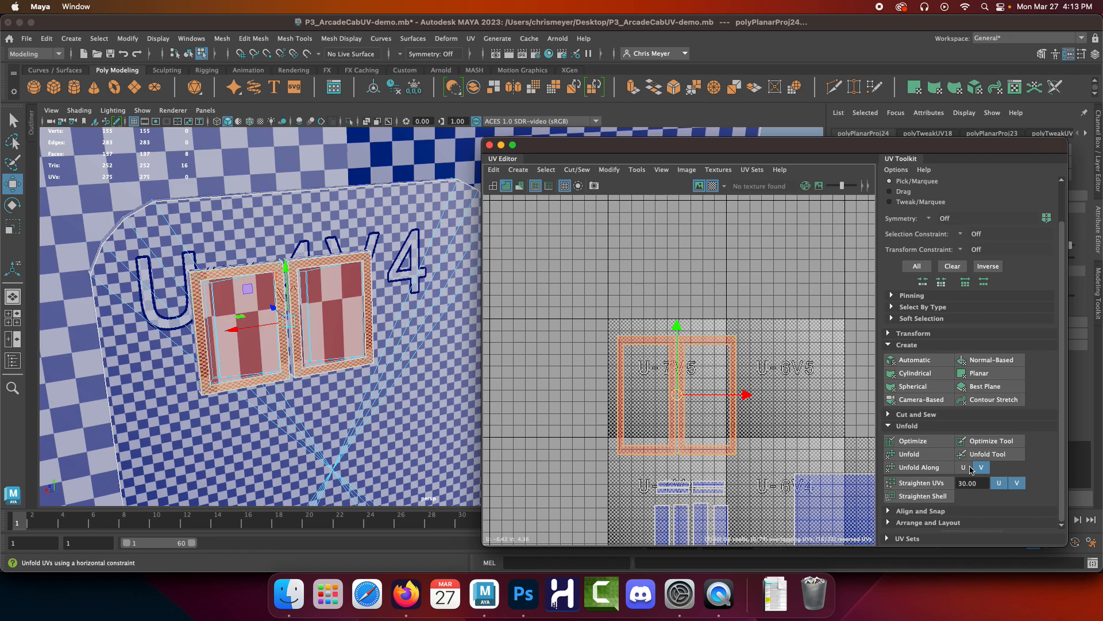
click(937, 470)
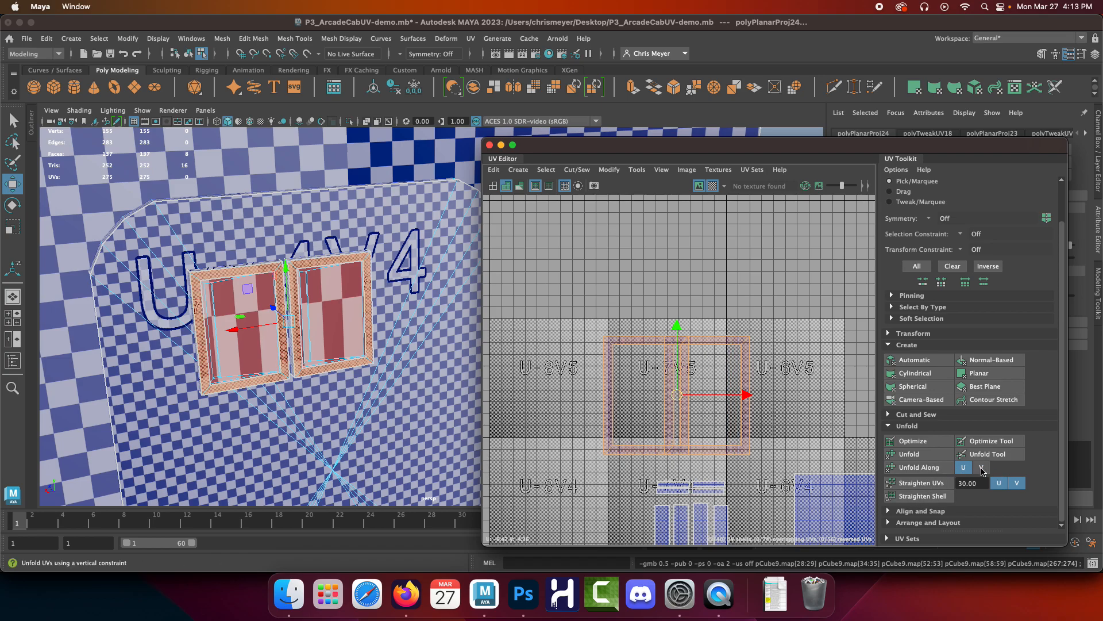
click(741, 430)
mouse_move(715, 395)
mouse_down()
mouse_move(658, 400)
mouse_move(646, 430)
mouse_move(739, 397)
mouse_move(727, 400)
mouse_up()
click(684, 407)
click(660, 396)
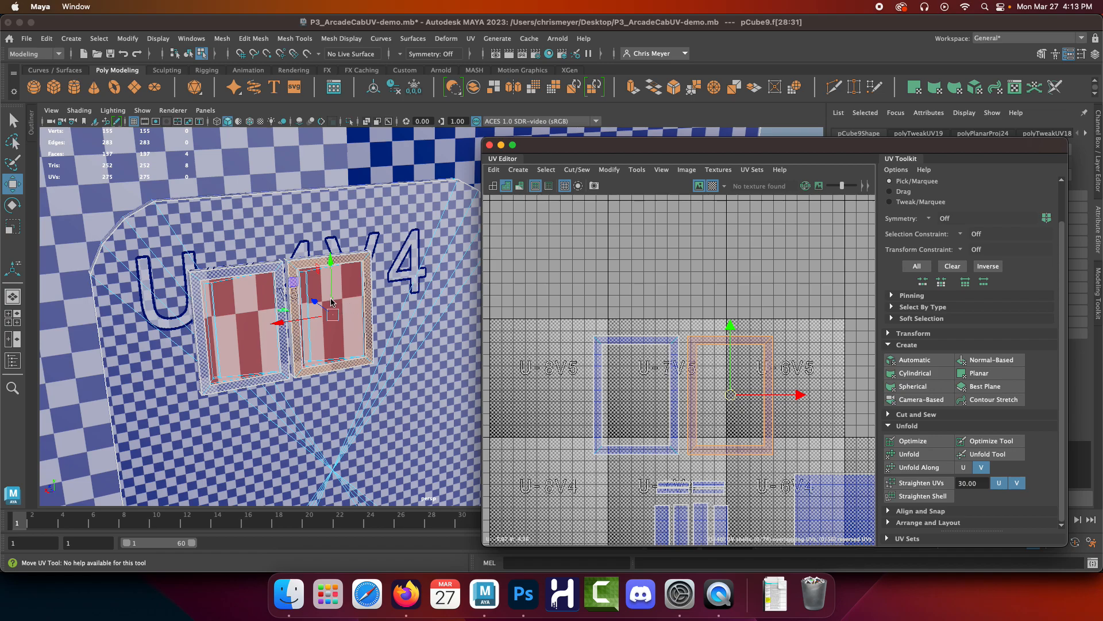
Examine the recessed inner side faces of the two upper coin door frames, picking them one at a time.
scroll(279, 226, up, 5)
alt+middle_drag(234, 281, 359, 277)
alt+drag(359, 278, 318, 296)
alt+right_drag(318, 296, 375, 295)
right_drag(360, 215, 358, 246)
shift+click(342, 221)
click(342, 220)
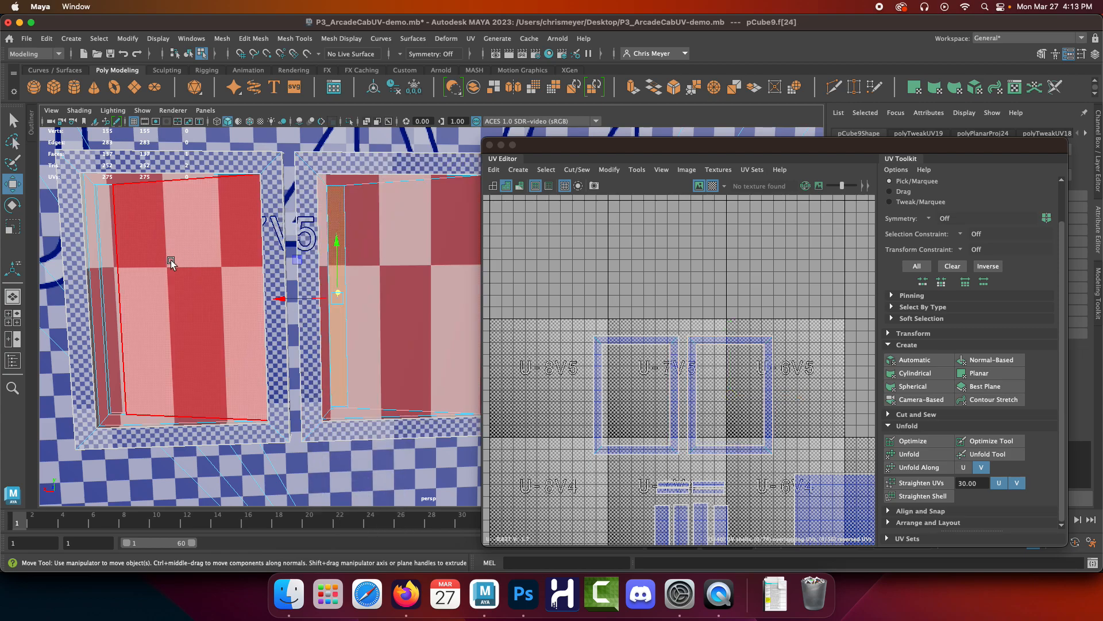
alt+drag(171, 261, 138, 262)
click(56, 250)
alt+middle_drag(60, 251, 153, 276)
alt+drag(153, 275, 156, 265)
click(142, 233)
alt+drag(145, 222, 198, 187)
mouse_move(259, 167)
alt+mouse_down()
mouse_move(294, 175)
mouse_move(263, 162)
alt+mouse_up()
alt+middle_drag(263, 163, 263, 214)
alt+drag(263, 215, 335, 221)
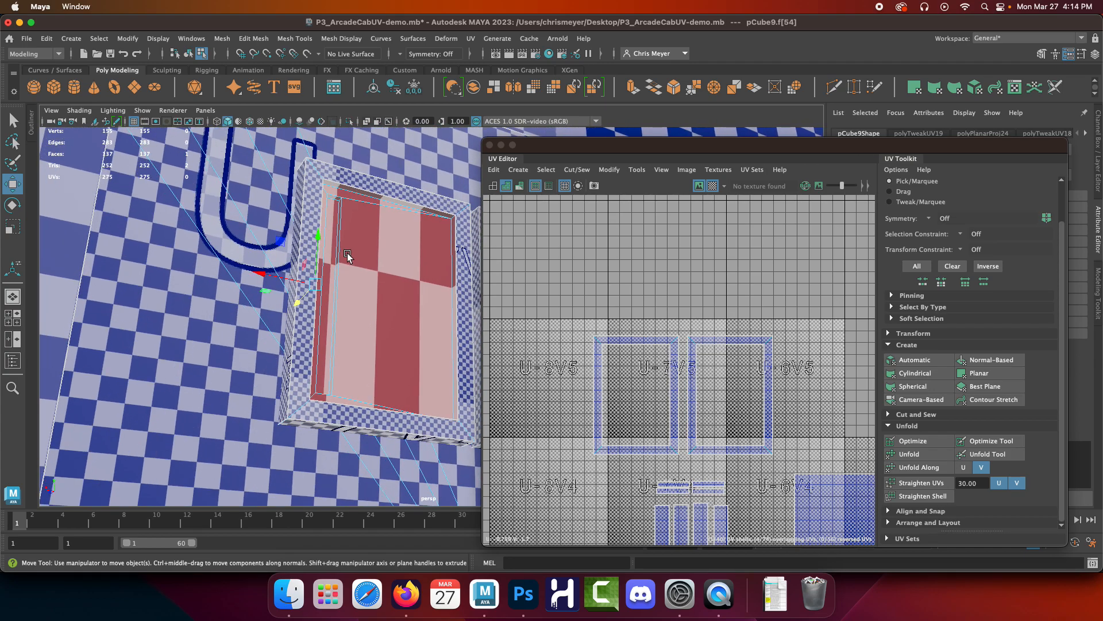
click(326, 215)
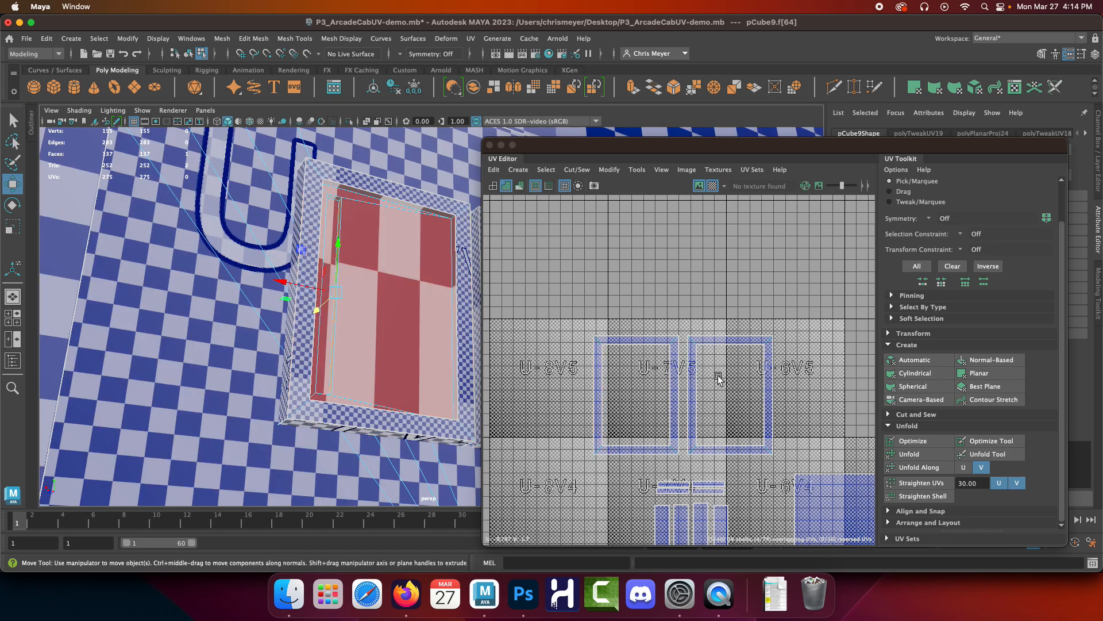
Open the scene P3_ArcadeCabUV-demo2.mb from the Desktop folder.
click(97, 55)
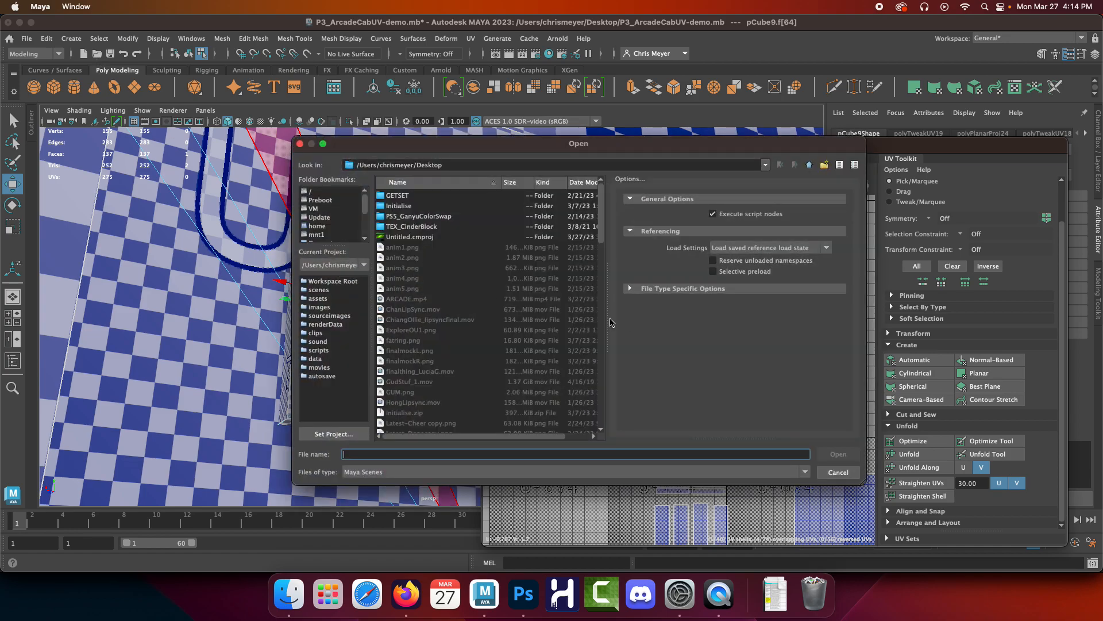
click(321, 209)
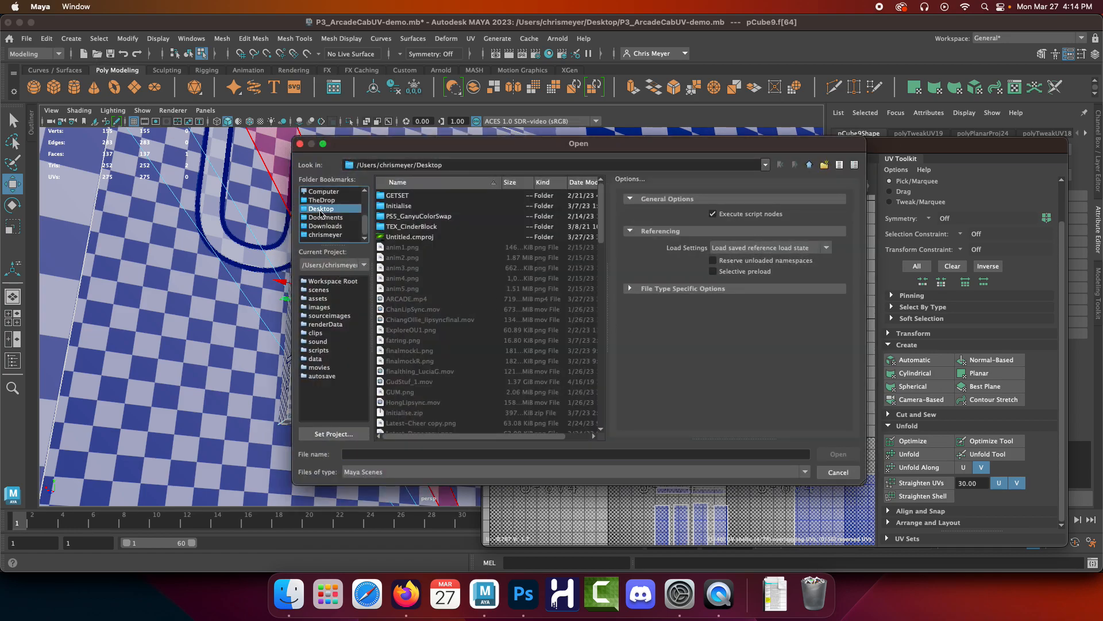
scroll(415, 269, down, 10)
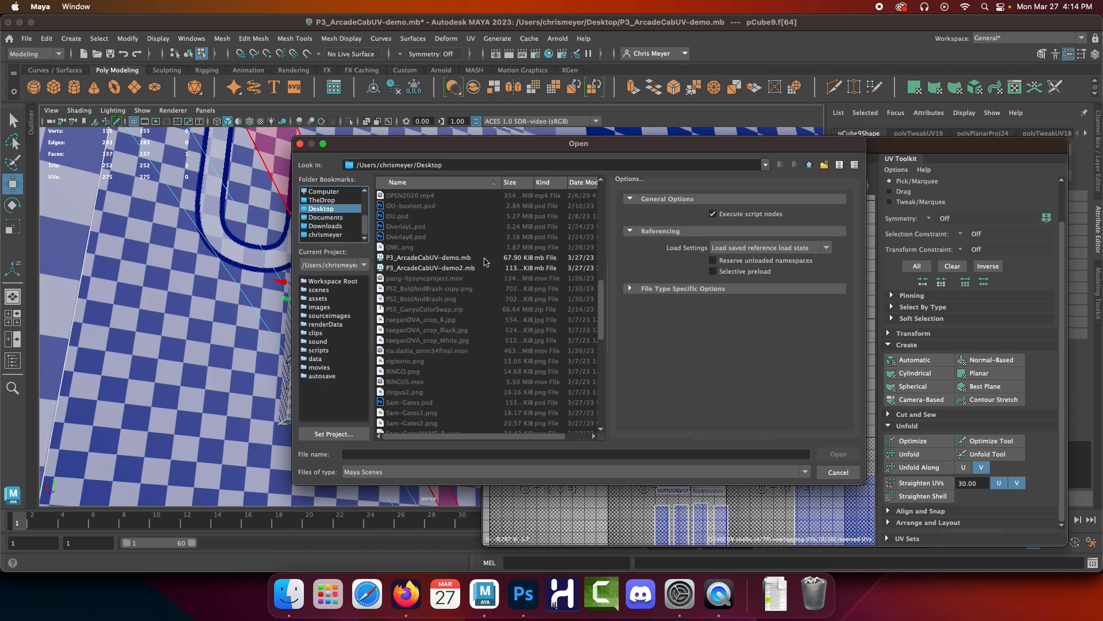
double_click(493, 260)
click(561, 307)
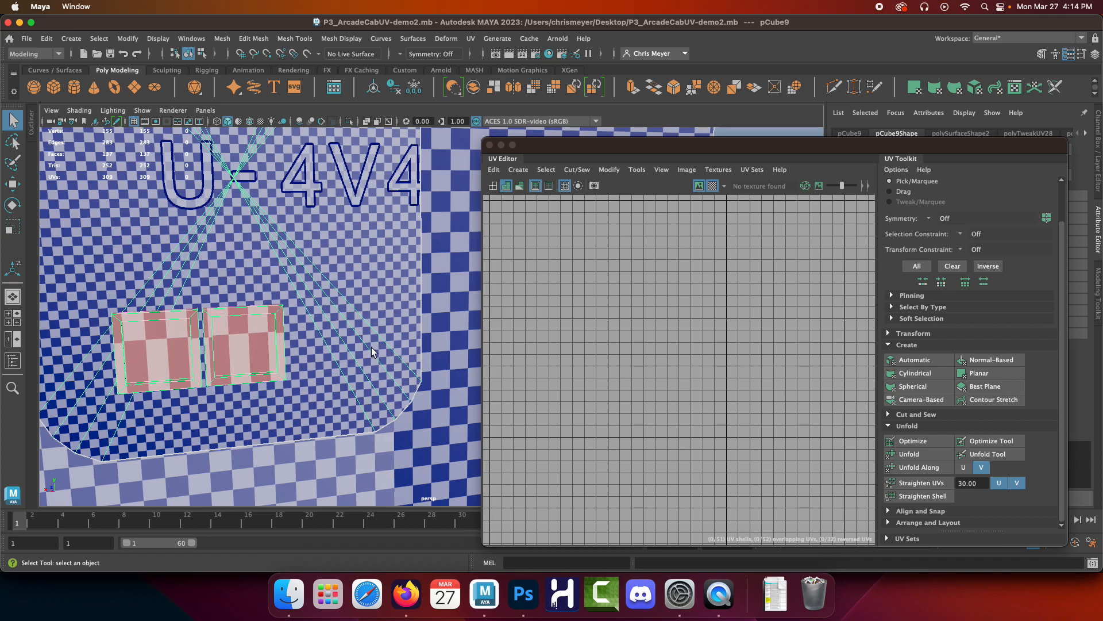
Review the coin door frames, the whole cabinet and its laid-out UV shells in the opened scene.
scroll(294, 255, down, 5)
alt+middle_drag(281, 179, 263, 285)
scroll(264, 284, up, 3)
scroll(261, 286, up, 2)
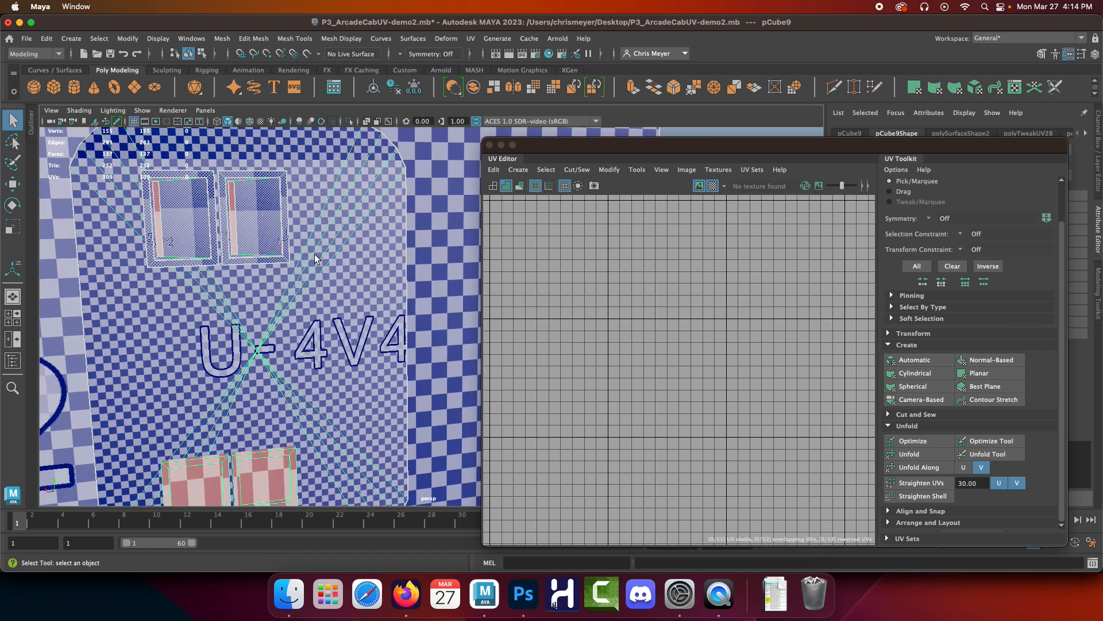
scroll(647, 313, down, 10)
alt+middle_drag(749, 446, 667, 415)
scroll(667, 415, up, 2)
scroll(667, 411, up, 1)
alt+middle_drag(709, 329, 709, 369)
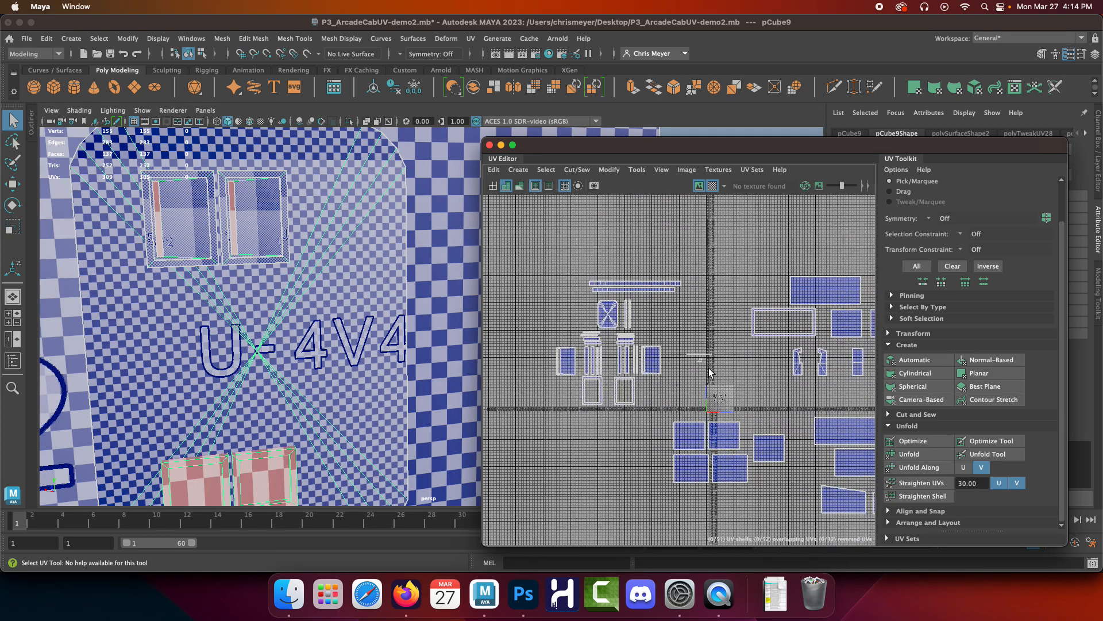
alt+drag(410, 332, 135, 277)
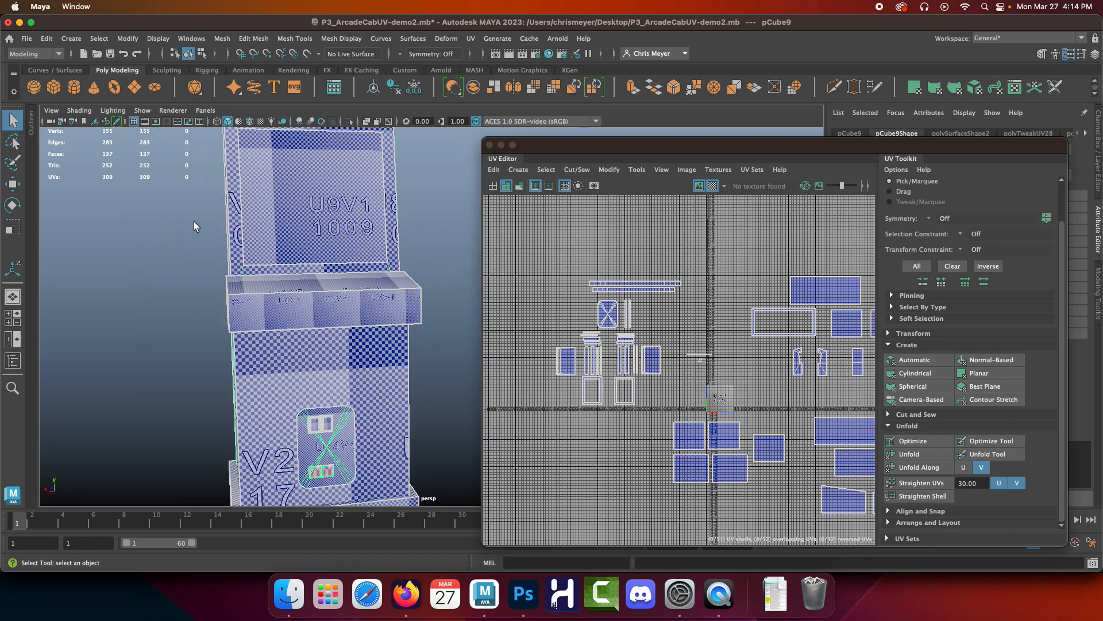
Select the unmapped inner left side face of each of the two upper coin door frames.
scroll(311, 431, up, 10)
alt+middle_drag(163, 409, 252, 220)
scroll(359, 362, up, 10)
alt+middle_drag(127, 306, 248, 333)
scroll(245, 332, up, 5)
alt+middle_drag(44, 274, 299, 359)
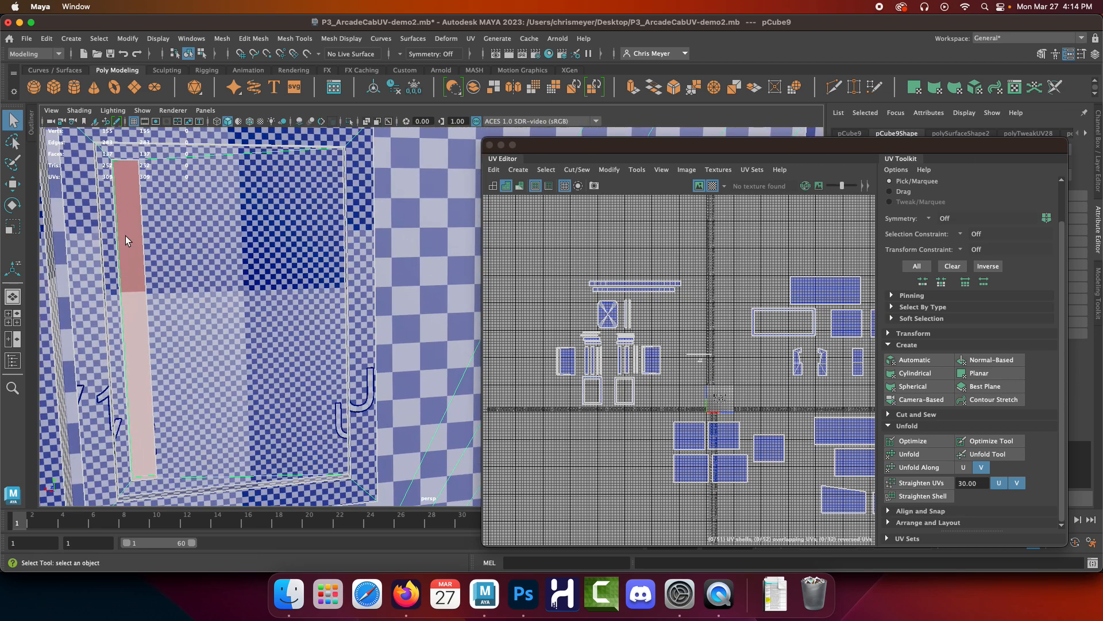
scroll(136, 390, down, 5)
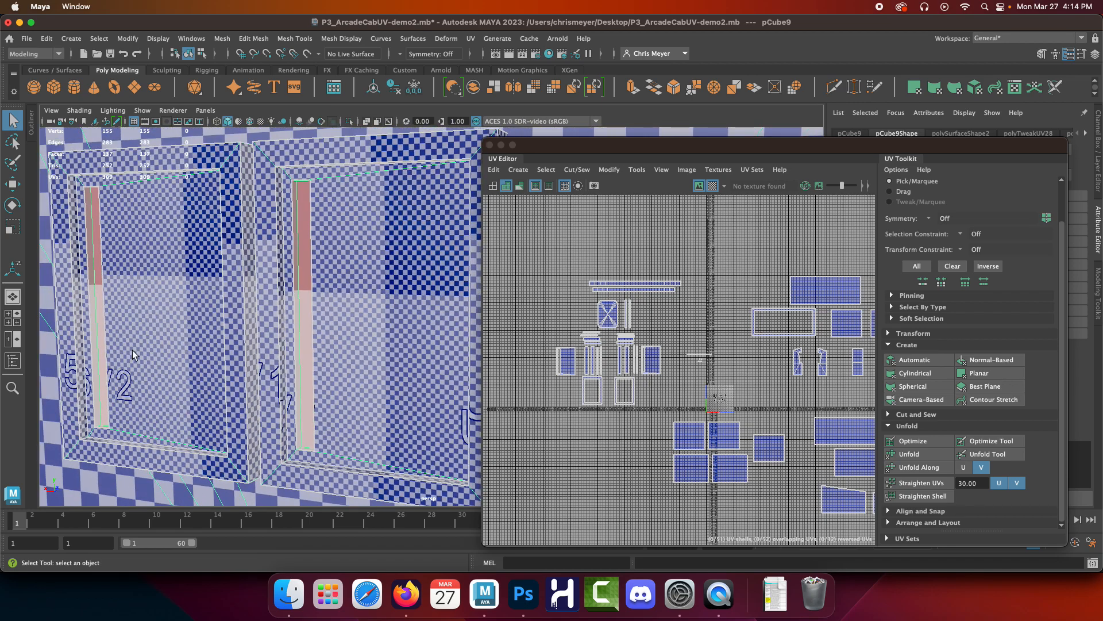
right_drag(302, 205, 299, 220)
click(132, 246)
click(98, 265)
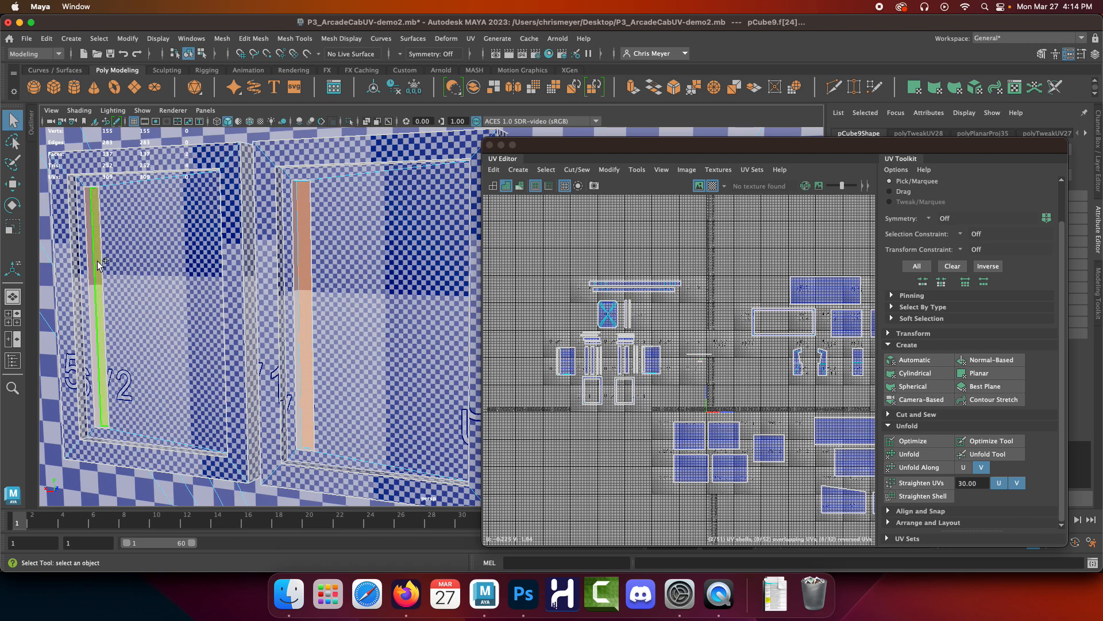
Planar-map the two selected inner side faces of the upper coin door frames.
scroll(345, 258, up, 5)
scroll(340, 299, down, 5)
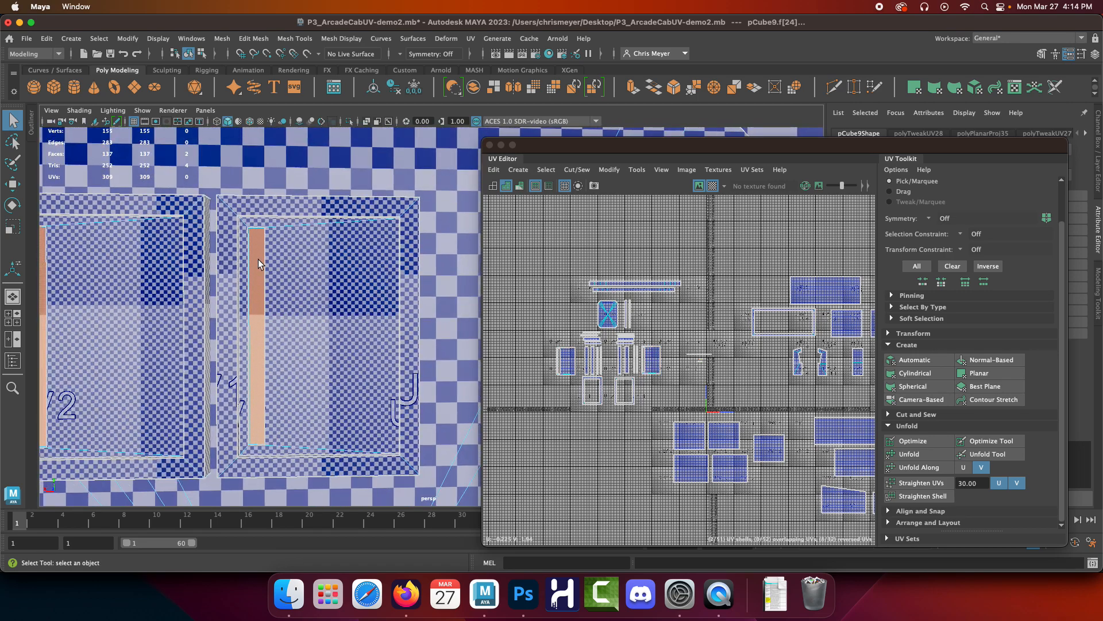
click(416, 276)
click(997, 374)
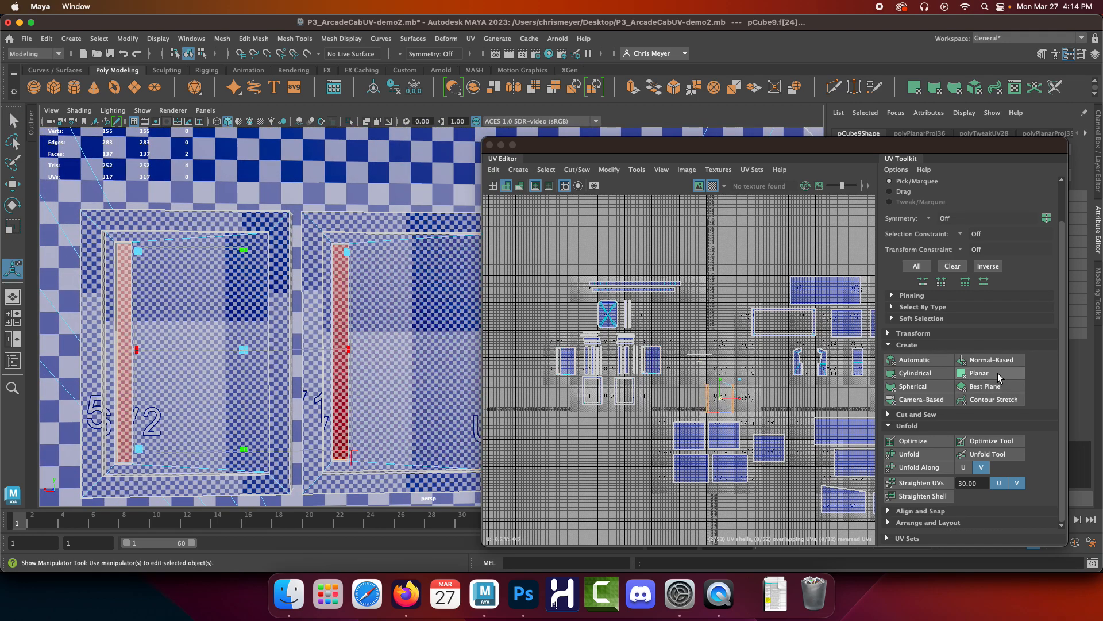
Move the two newly projected strip shells into empty UV space beside the layout and unfold them along U and V.
key(w)
drag(720, 397, 543, 315)
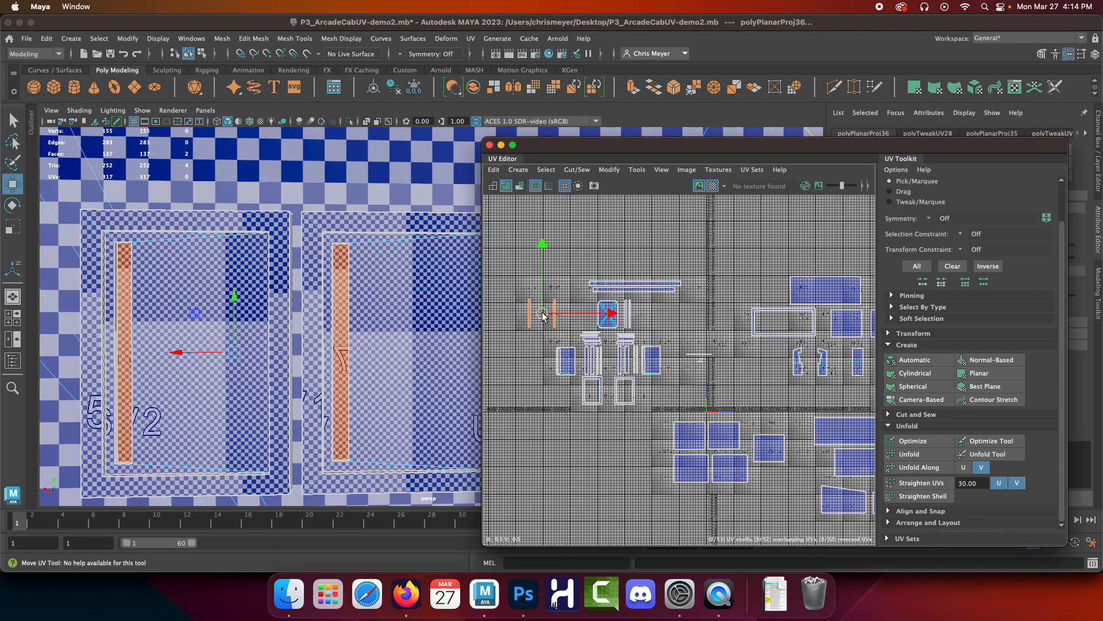
click(964, 469)
click(931, 468)
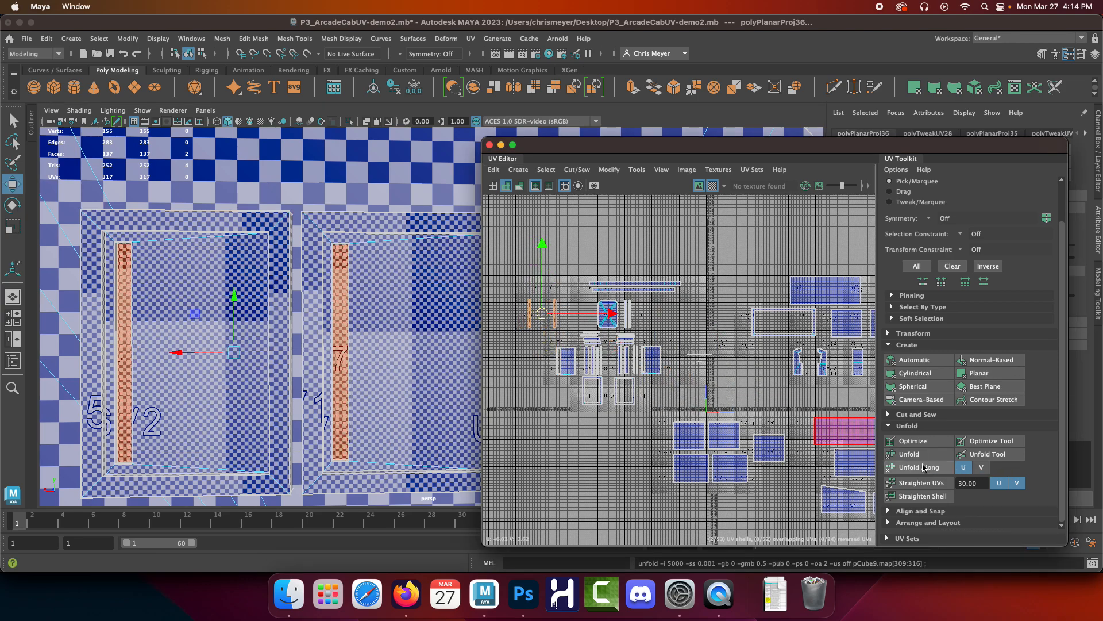
scroll(531, 221, up, 5)
click(982, 467)
click(919, 467)
Place one strip shell beside the left coin door's shells and the other beside the right coin door's shells.
click(581, 405)
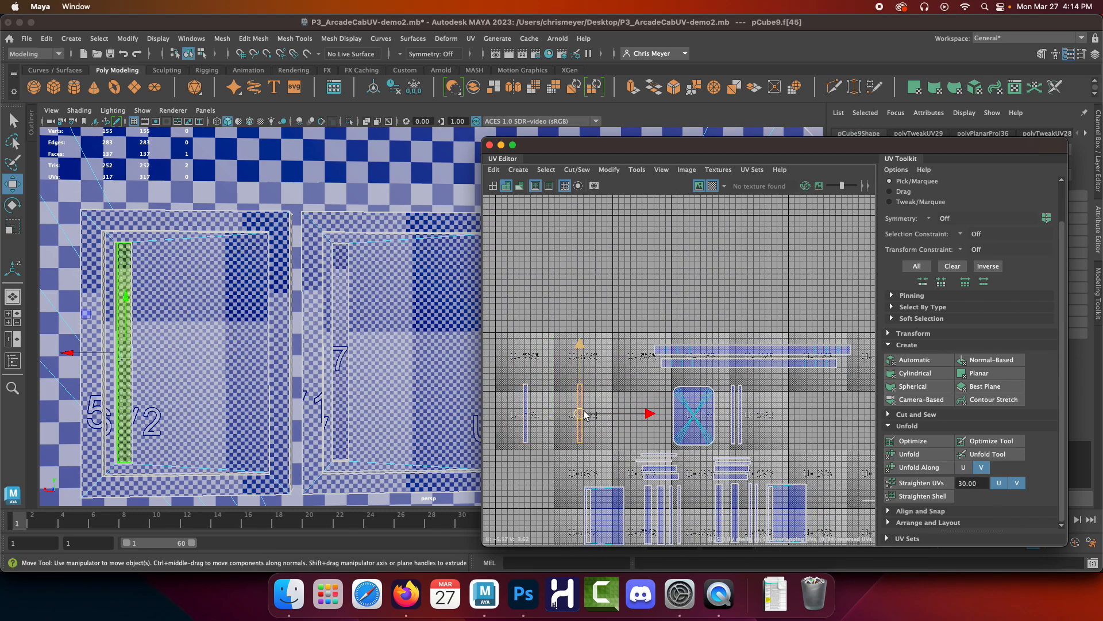
drag(582, 417, 574, 519)
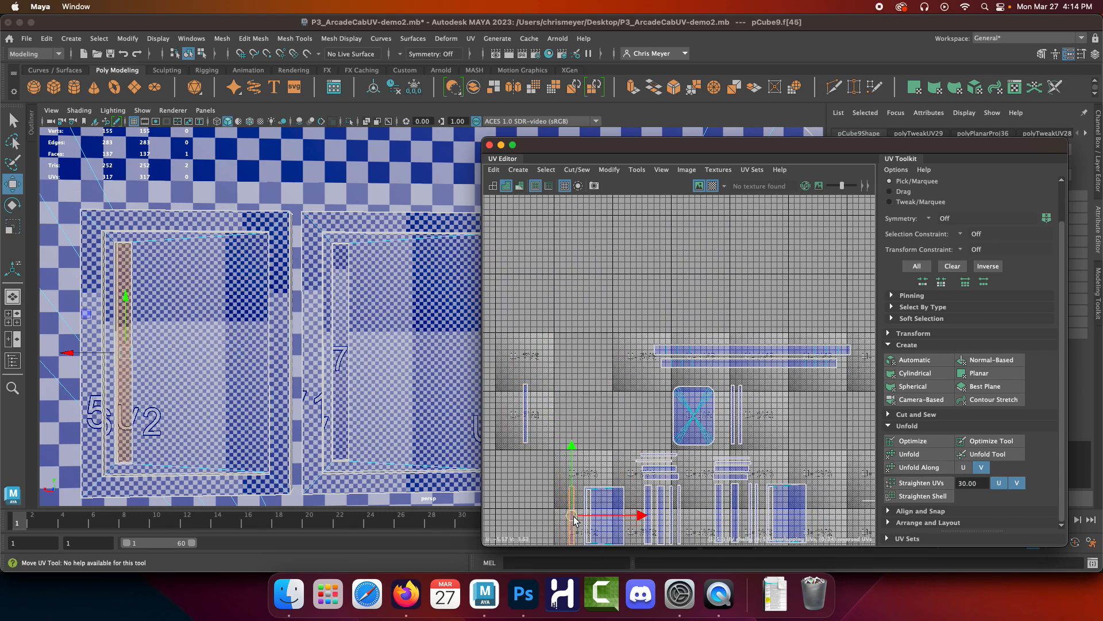
click(527, 410)
drag(527, 409, 814, 513)
Select the thin, tall side faces of the narrow vertical strips on both upper coin doors and planar-map them.
alt+drag(328, 284, 382, 294)
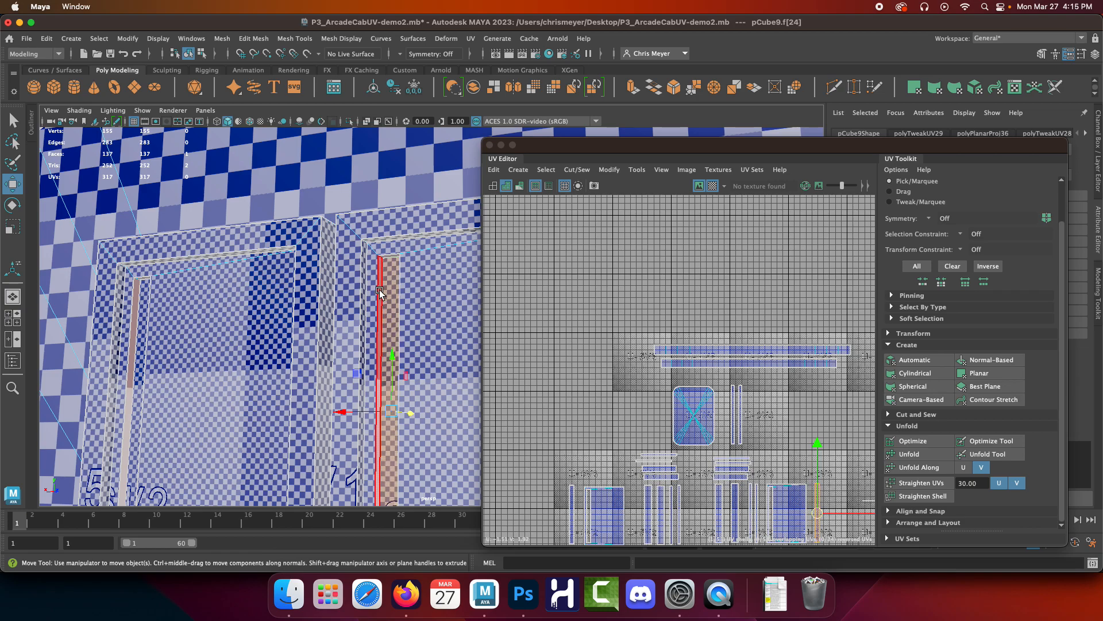
click(135, 333)
alt+drag(219, 337, 517, 320)
shift+click(277, 303)
alt+drag(422, 280, 291, 304)
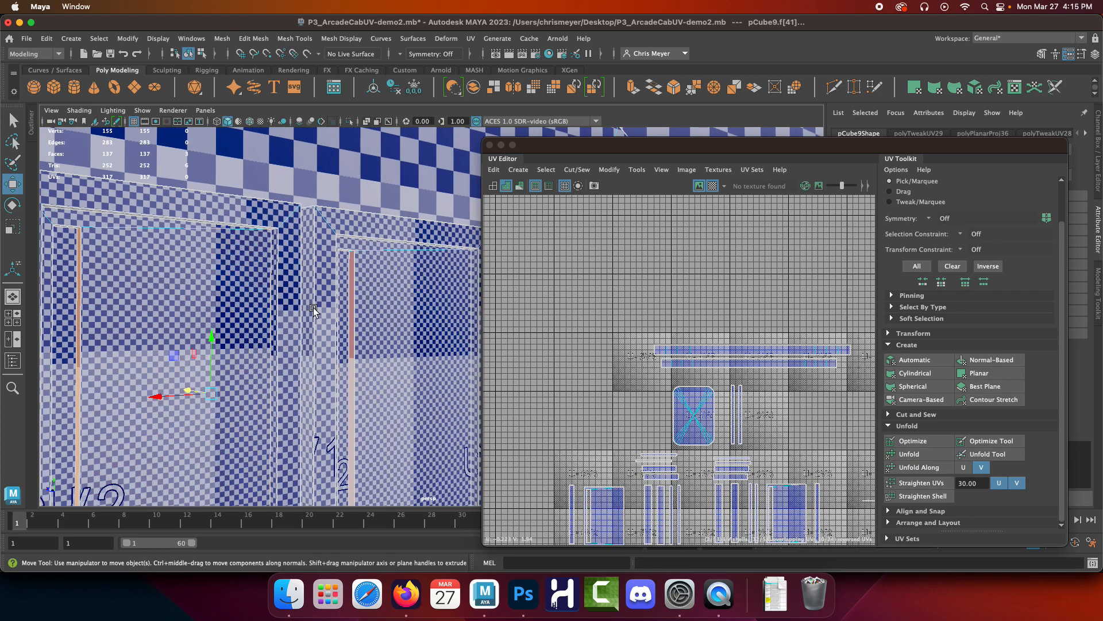
shift+click(352, 313)
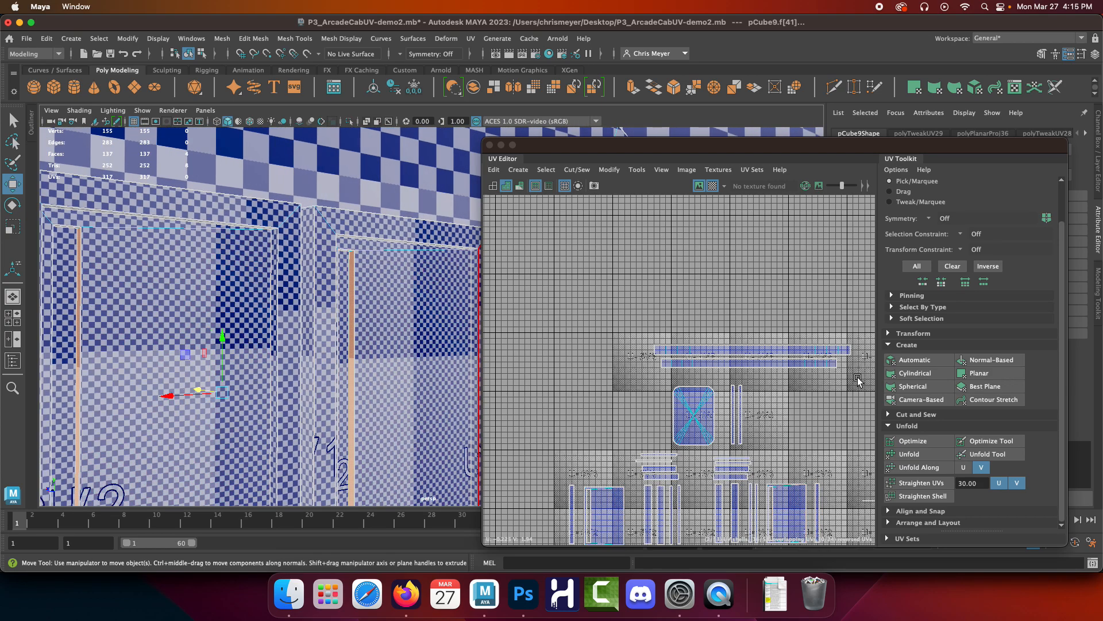
click(993, 373)
Move the stacked tall side-face shells into empty UV space and unfold them along V.
scroll(703, 357, down, 3)
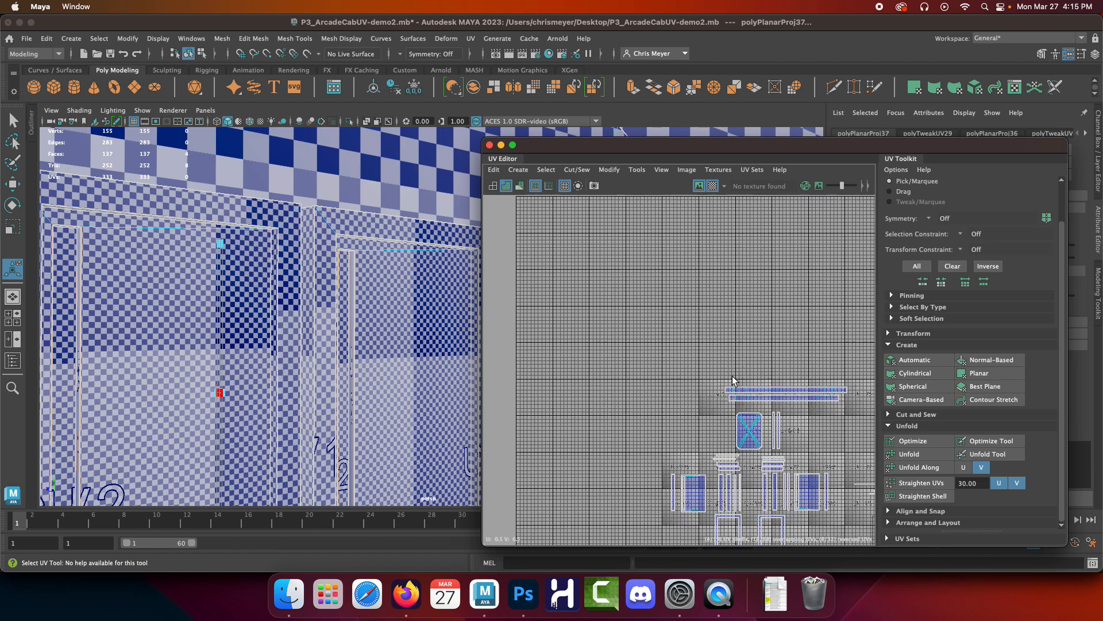
key(w)
drag(798, 475, 570, 349)
click(918, 467)
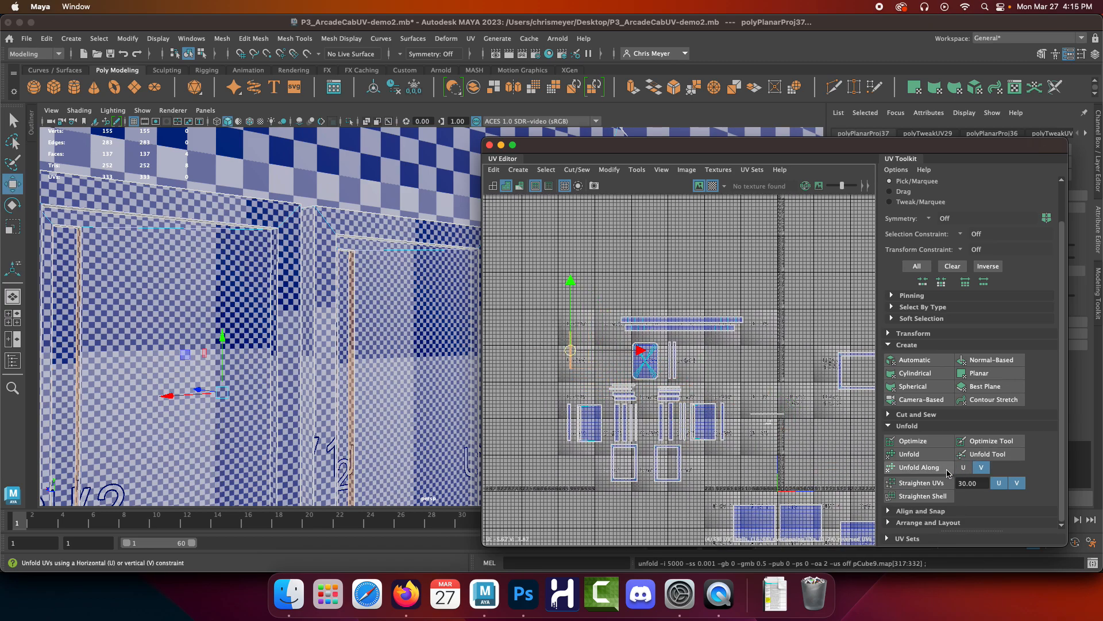
Separate two of the stacked side-face shells and place them side by side above the right coin door's shell.
scroll(576, 285, up, 4)
alt+middle_drag(594, 441, 689, 343)
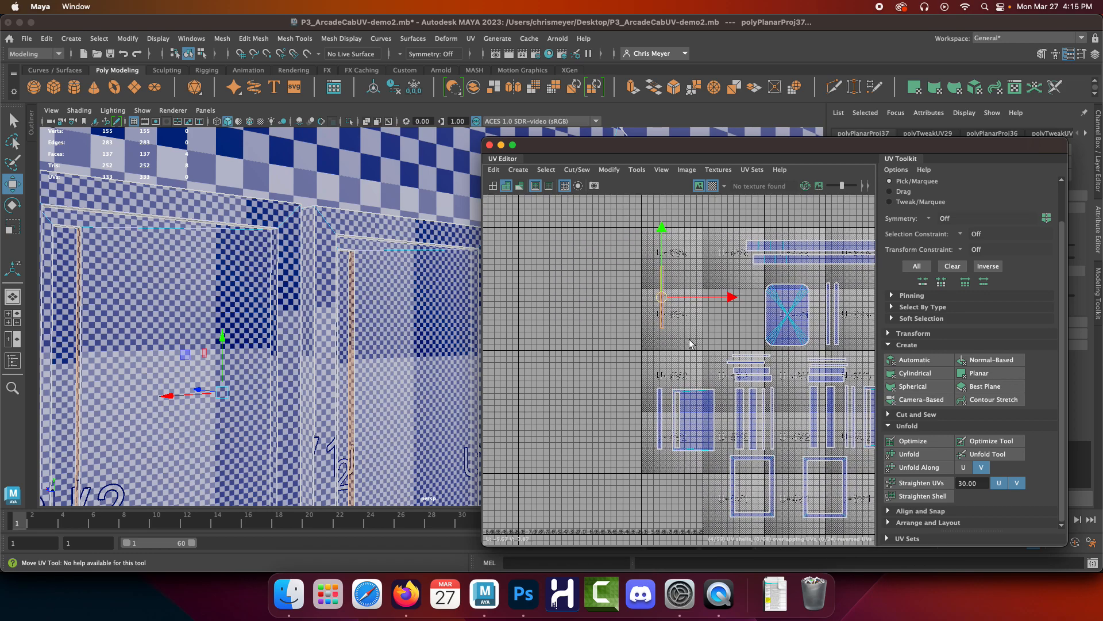
click(613, 340)
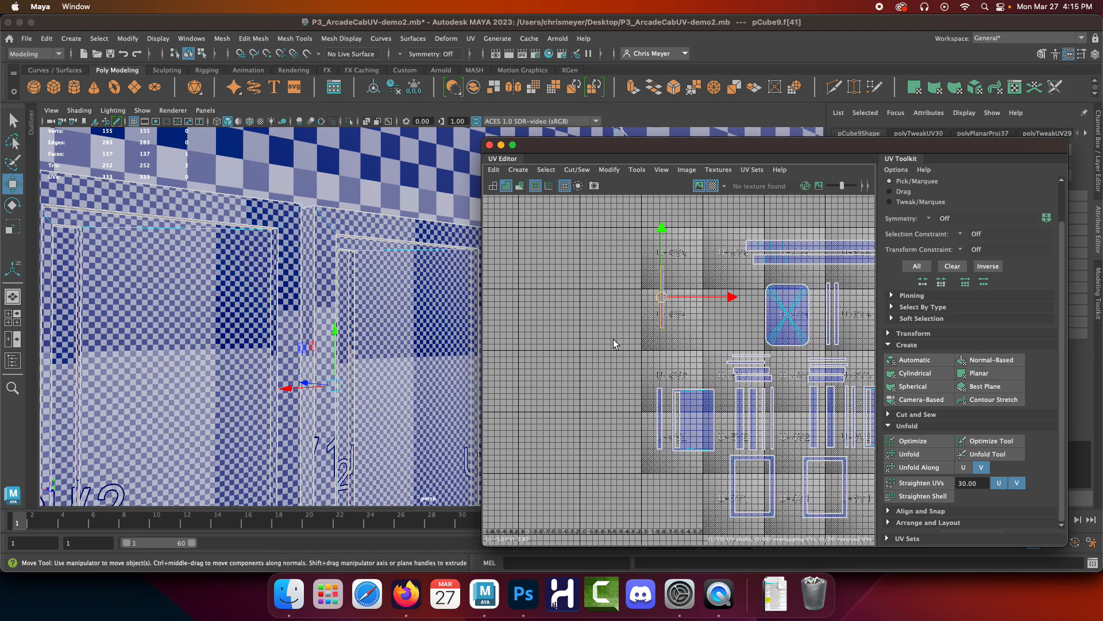
click(661, 313)
drag(662, 304, 853, 341)
drag(862, 334, 865, 341)
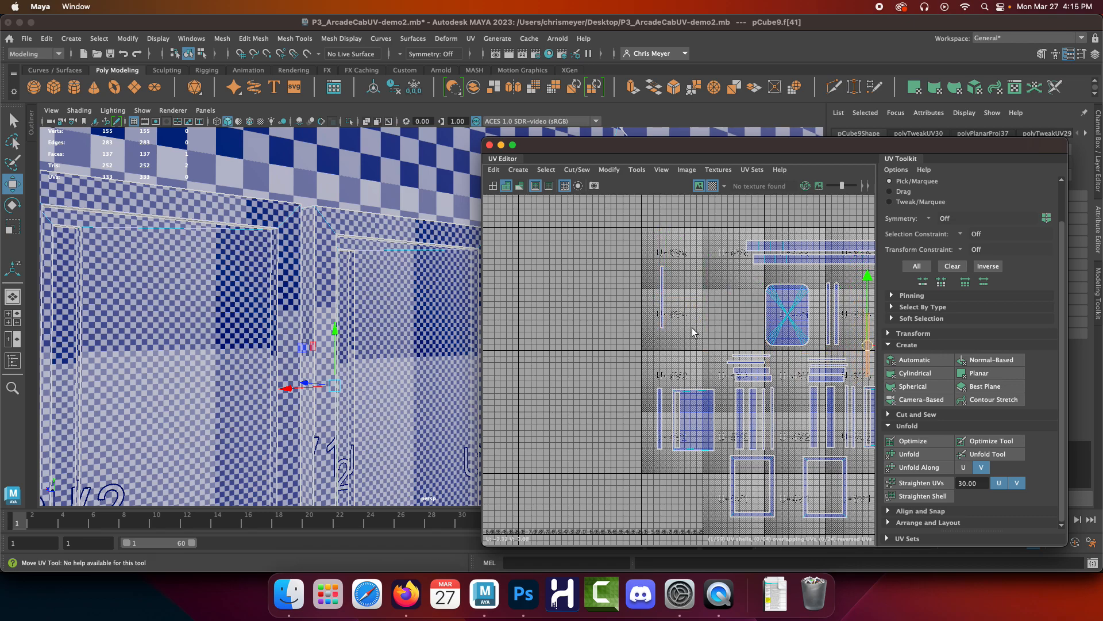
alt+middle_drag(692, 327, 578, 333)
click(548, 301)
drag(550, 302, 781, 358)
Place the remaining two tall side-face shells side by side above the left coin door's shell.
click(549, 297)
drag(550, 303, 591, 358)
click(549, 299)
drag(550, 302, 575, 357)
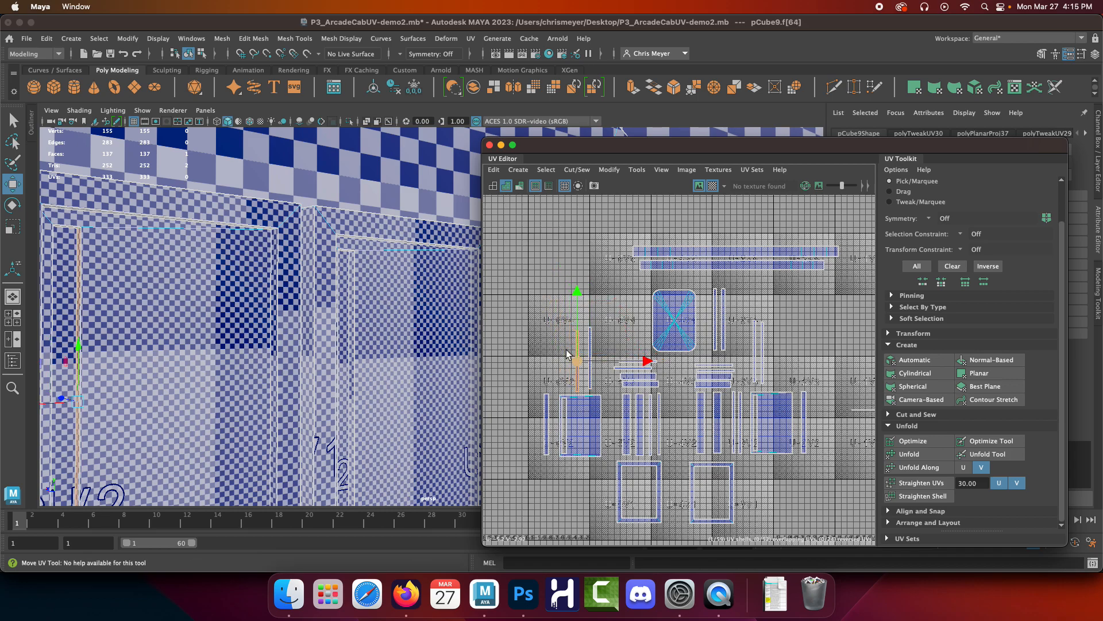
Select the short top and bottom end faces of both coin door strips and planar-map them.
alt+drag(393, 305, 422, 299)
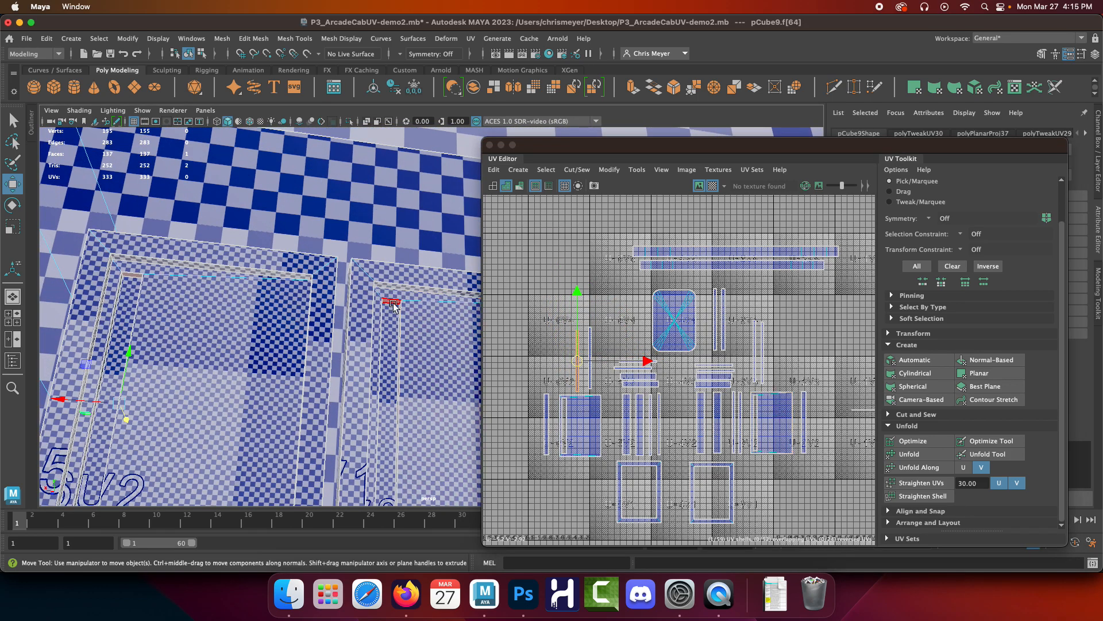
click(134, 276)
shift+click(393, 302)
alt+middle_drag(410, 421, 368, 208)
alt+drag(367, 208, 346, 287)
shift+click(347, 329)
alt+middle_drag(99, 334, 219, 311)
alt+drag(219, 311, 202, 345)
shift+click(179, 362)
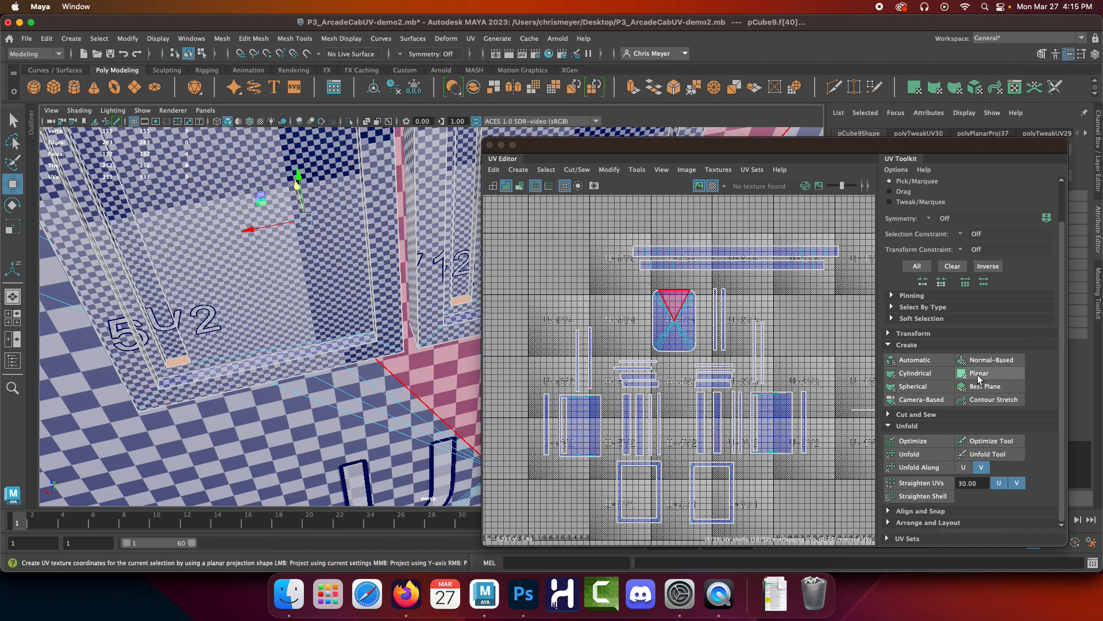
click(979, 378)
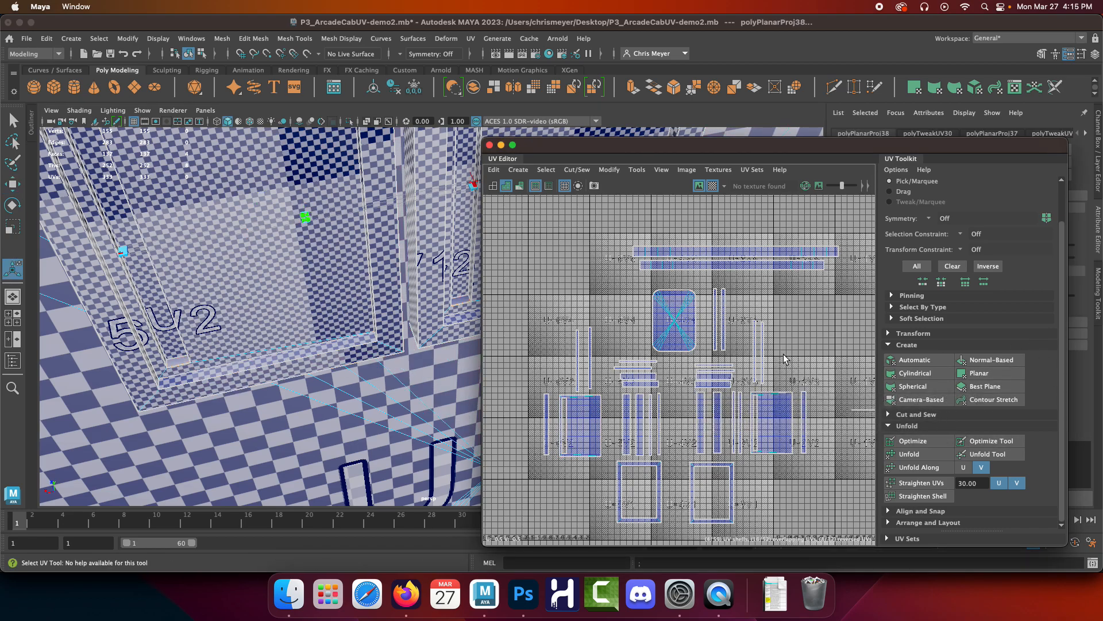
Move the projected end-face shells into empty UV space beside the layout and unfold them along U.
alt+middle_drag(795, 367, 696, 364)
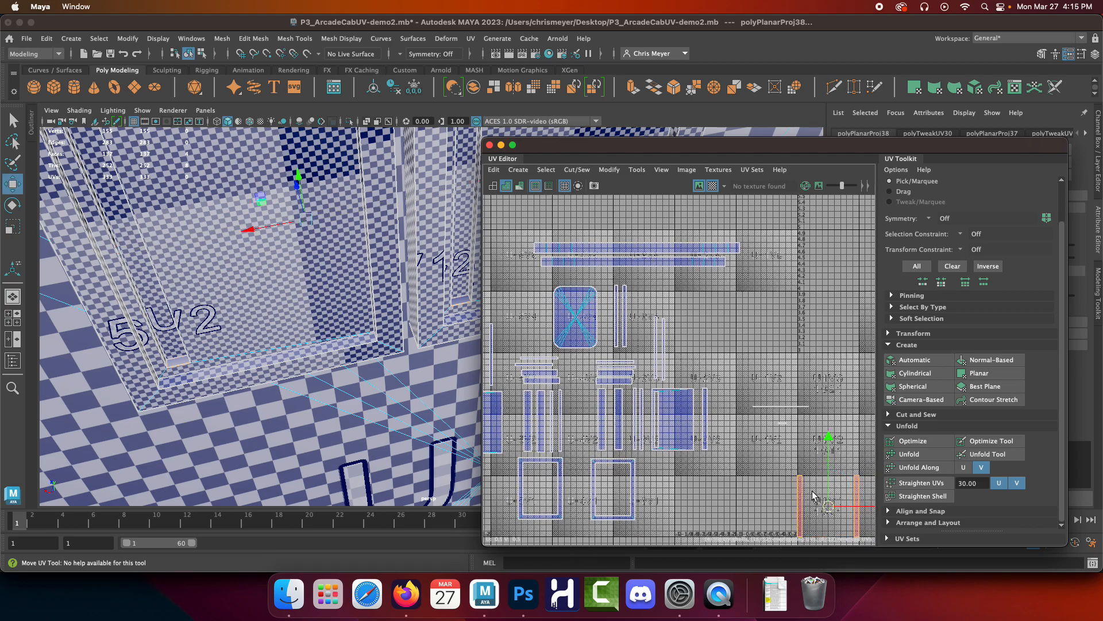
key(w)
alt+middle_drag(579, 365, 740, 377)
drag(733, 369, 612, 295)
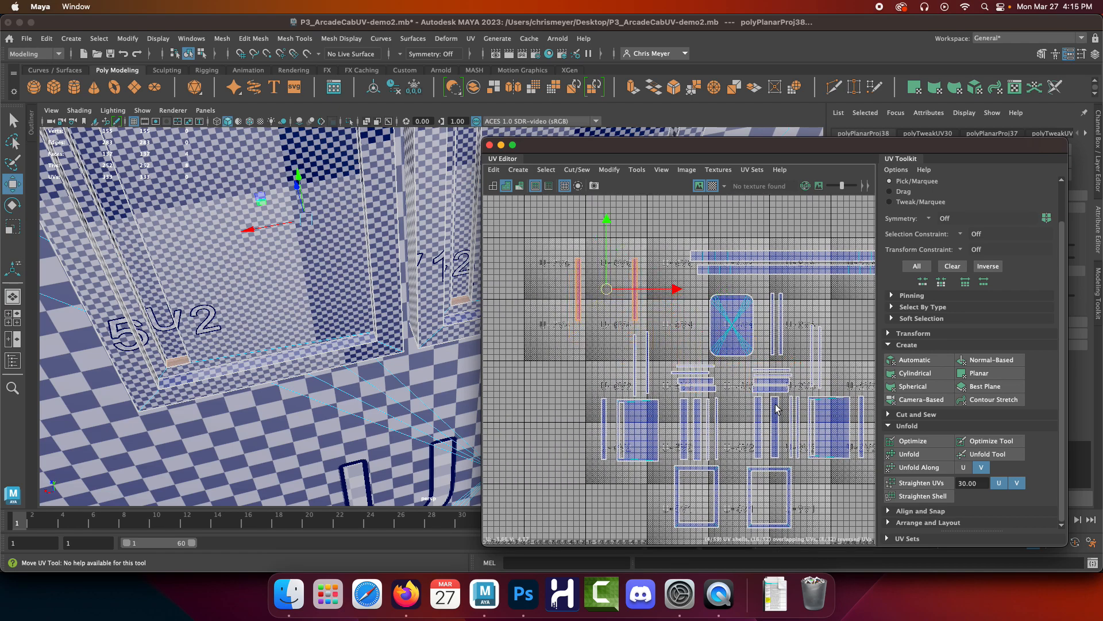
click(964, 467)
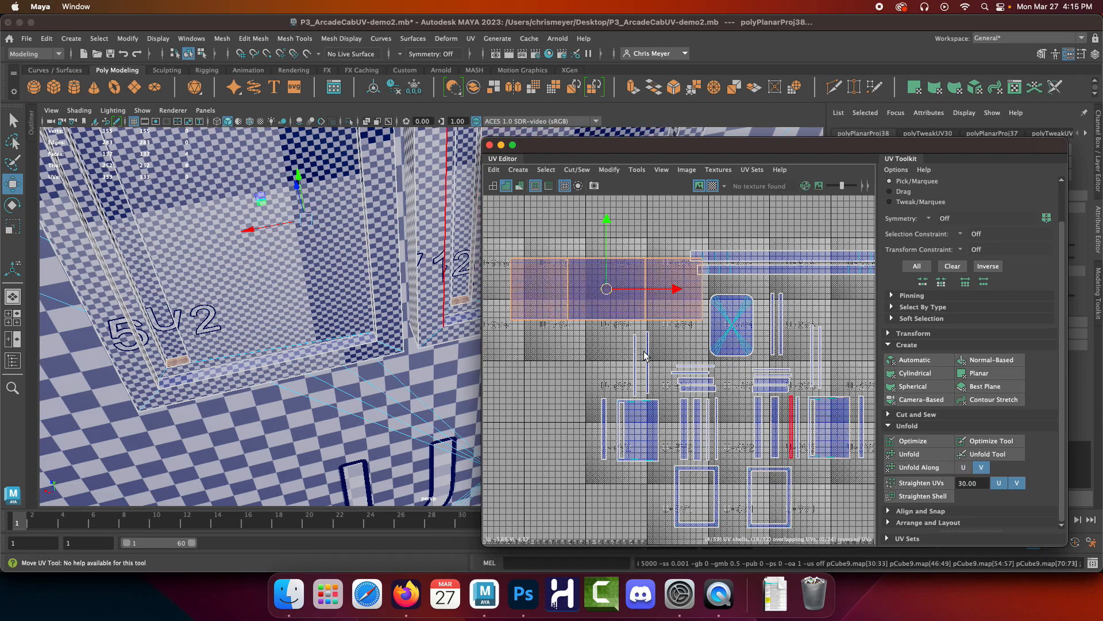
Scale the end-face shells down uniformly until their checker density matches the surrounding faces.
key(r)
drag(606, 288, 543, 291)
key(w)
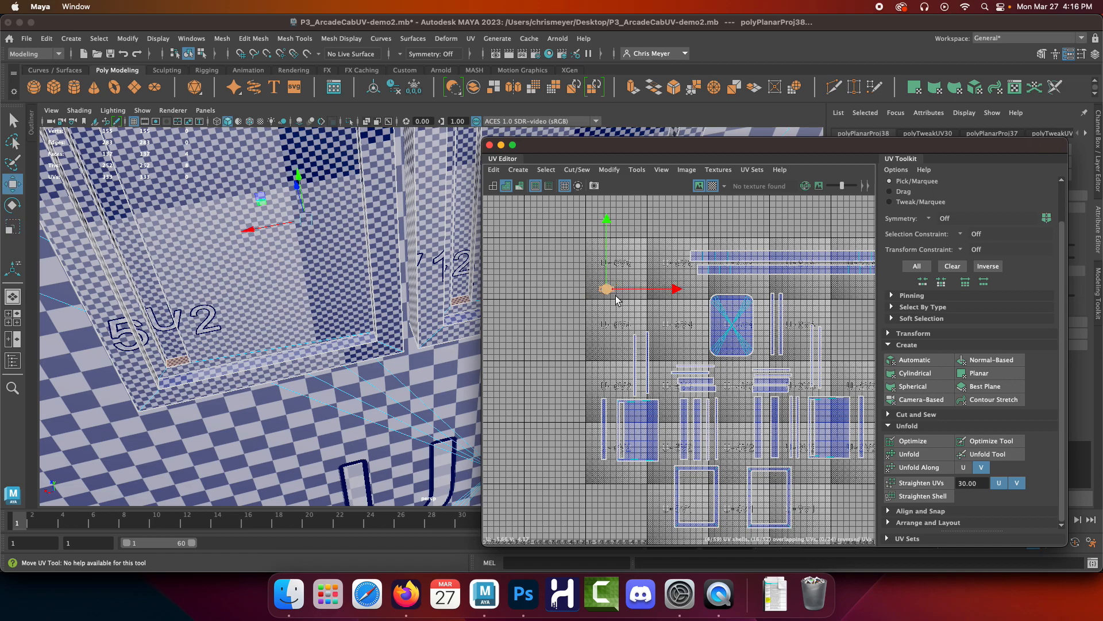
Pick one end-face shell belonging to the right coin door strip and move it over near the right door's shells.
alt+right_drag(619, 279, 657, 375)
click(616, 344)
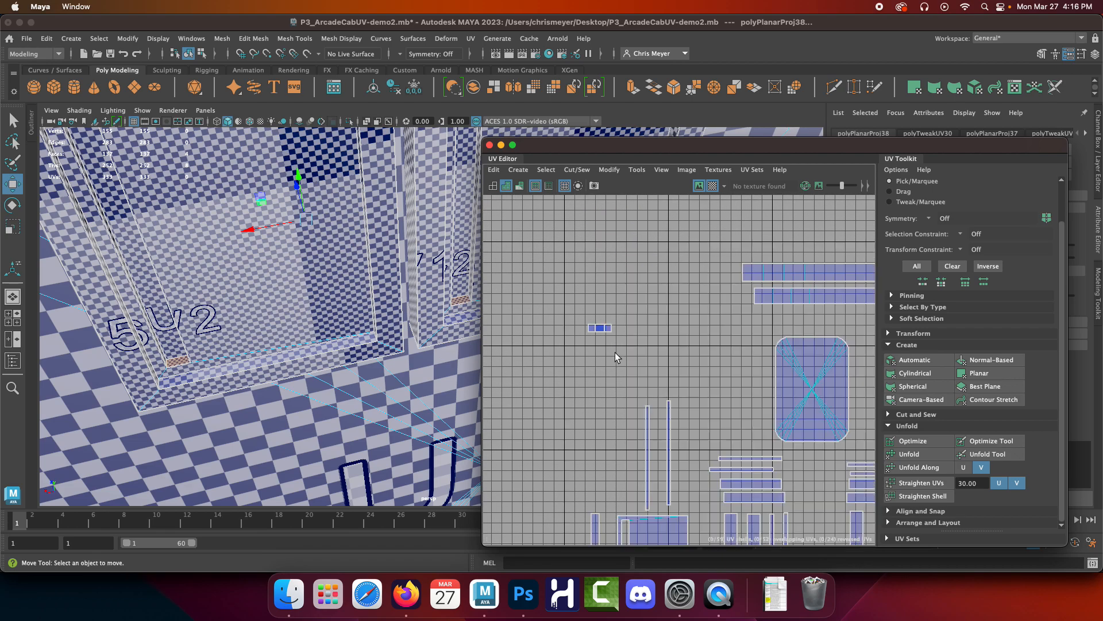
click(596, 329)
alt+right_drag(636, 376, 616, 357)
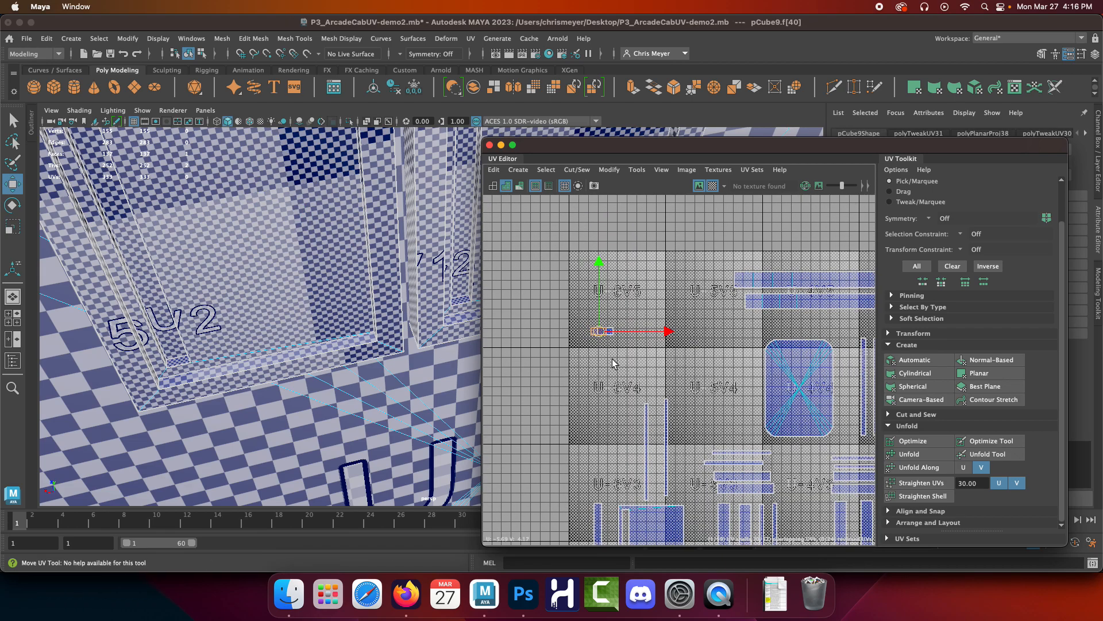
alt+right_drag(381, 326, 362, 314)
alt+middle_drag(362, 313, 322, 391)
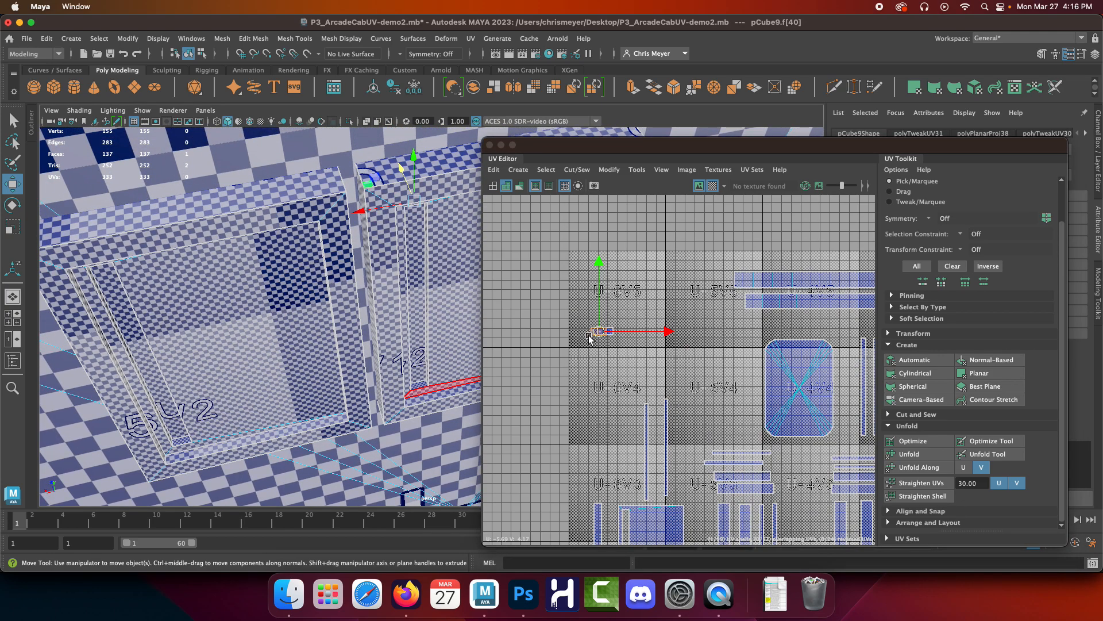
drag(601, 335, 787, 467)
alt+middle_drag(788, 466, 754, 401)
drag(731, 358, 830, 307)
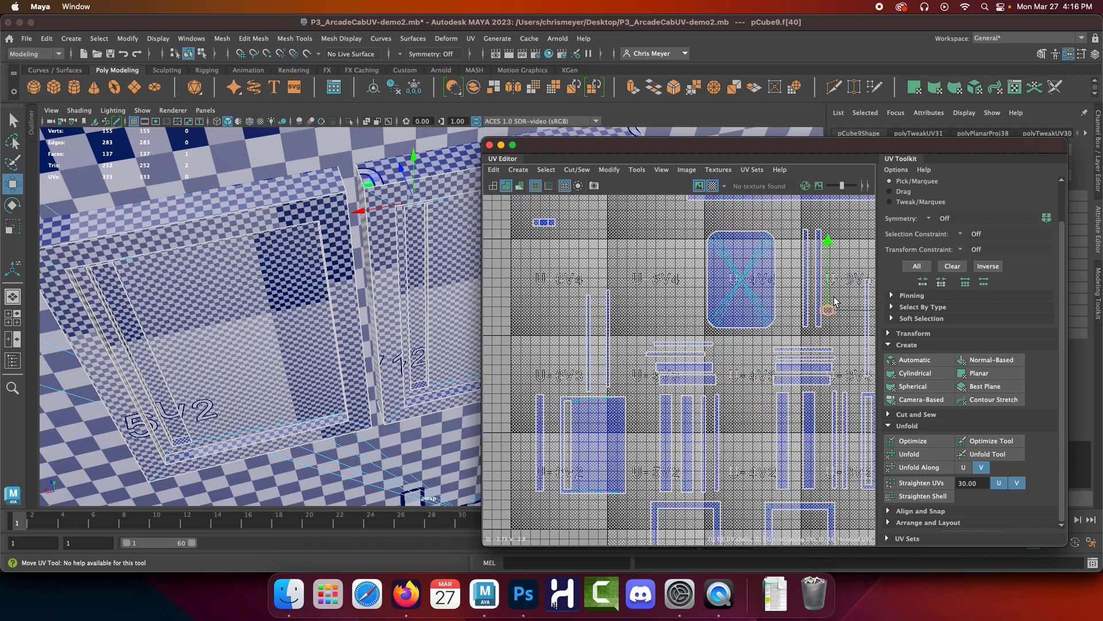
Stack the left strip's two end-face shells just above its long front-face shell.
click(552, 225)
drag(547, 226, 537, 385)
click(547, 220)
drag(547, 220, 537, 359)
Bring the last end-face shell over to its partner and place both above the right strip's front-face shell.
click(545, 223)
drag(542, 224, 863, 257)
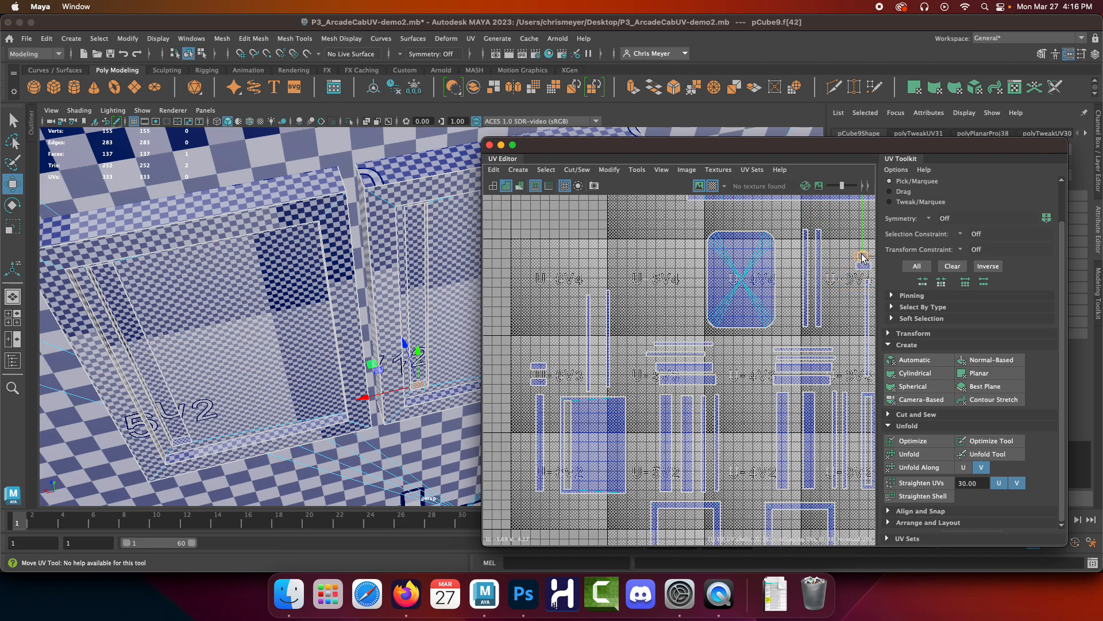
alt+middle_drag(820, 366, 686, 377)
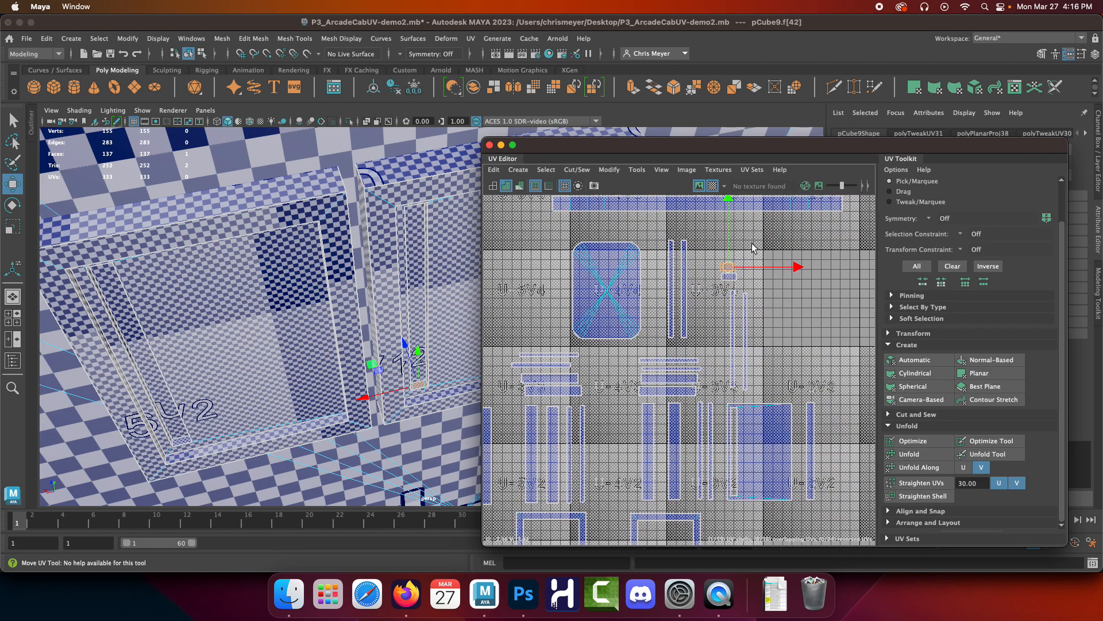
click(727, 283)
drag(728, 282, 810, 397)
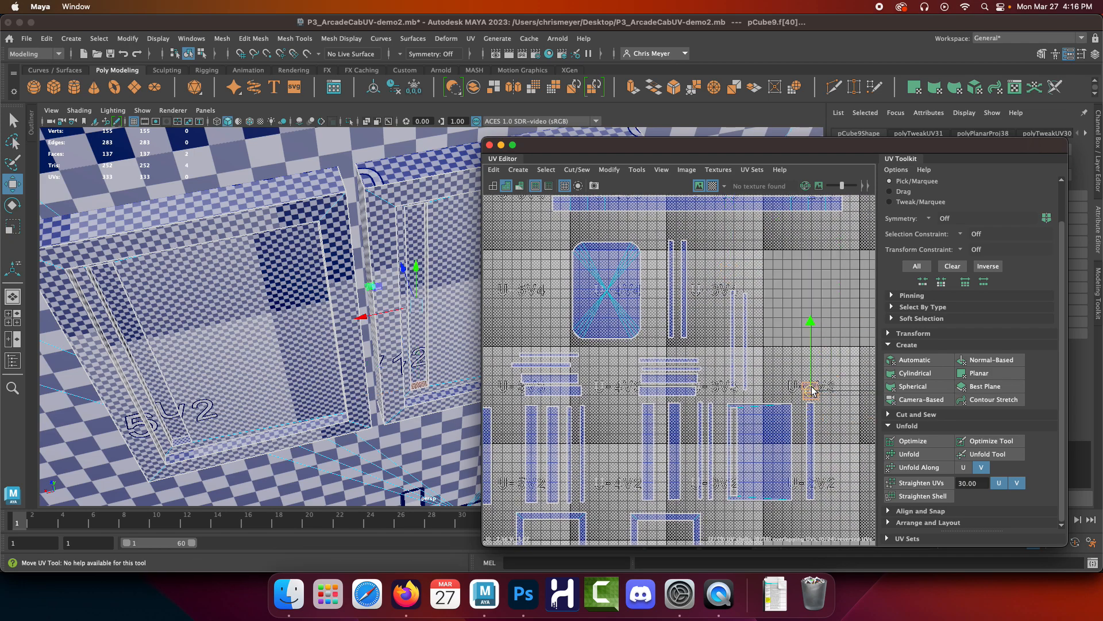
Review the whole cabinet's checker pattern, the complete UV layout and the empty 0–1 UV tile.
scroll(264, 375, down, 10)
alt+drag(192, 355, 299, 334)
scroll(365, 412, down, 8)
alt+middle_drag(467, 345, 258, 345)
scroll(276, 328, down, 5)
alt+drag(287, 320, 344, 322)
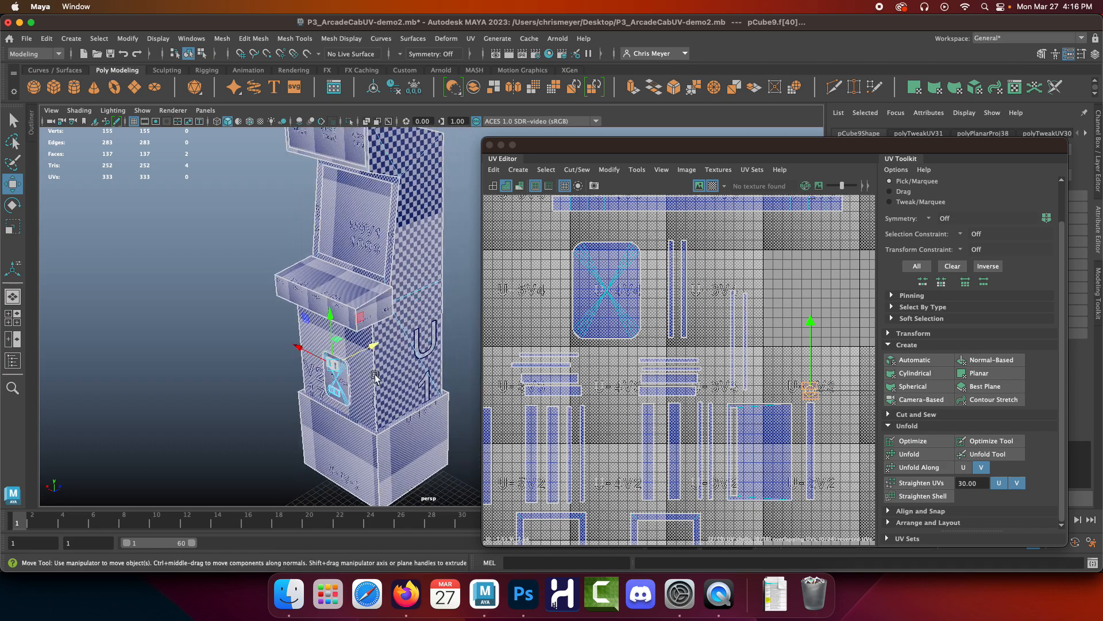
scroll(656, 386, down, 1)
scroll(656, 386, down, 6)
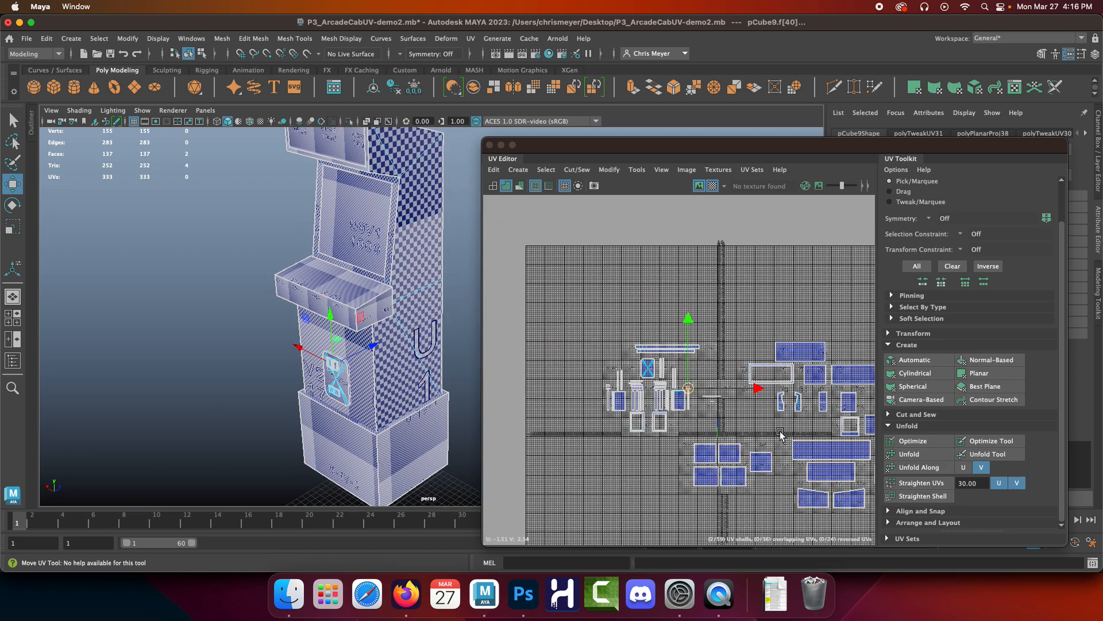
scroll(722, 424, up, 10)
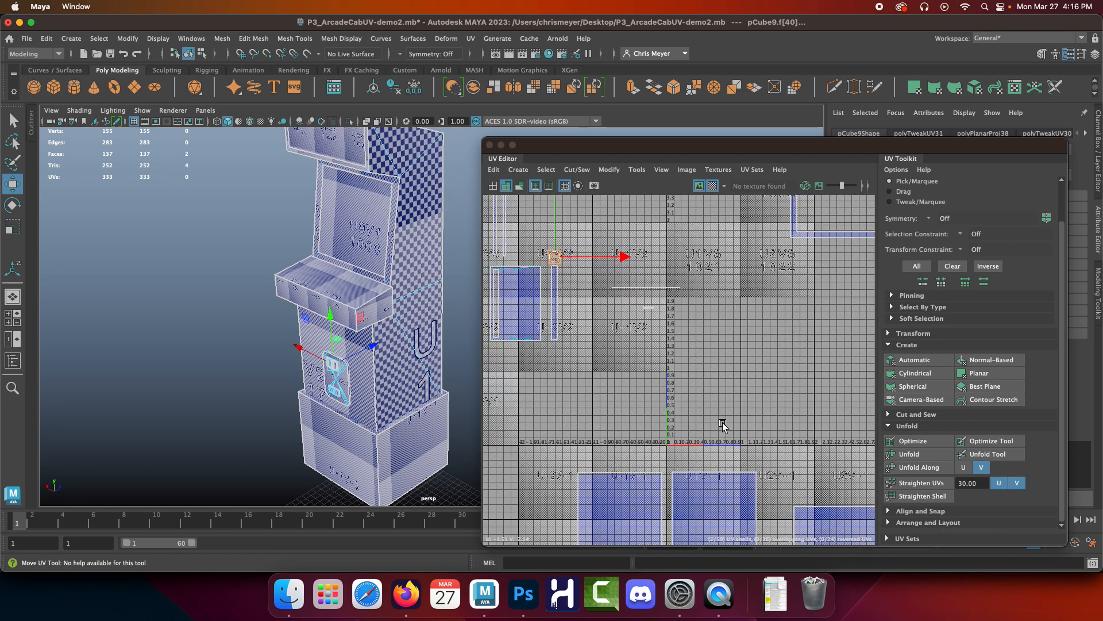
scroll(722, 424, up, 3)
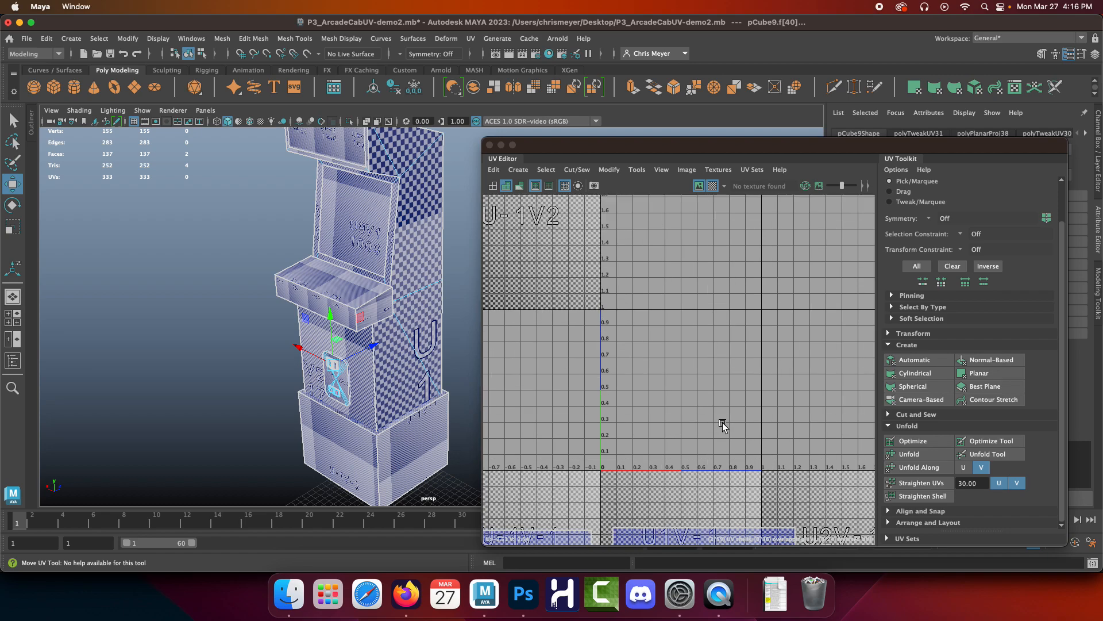